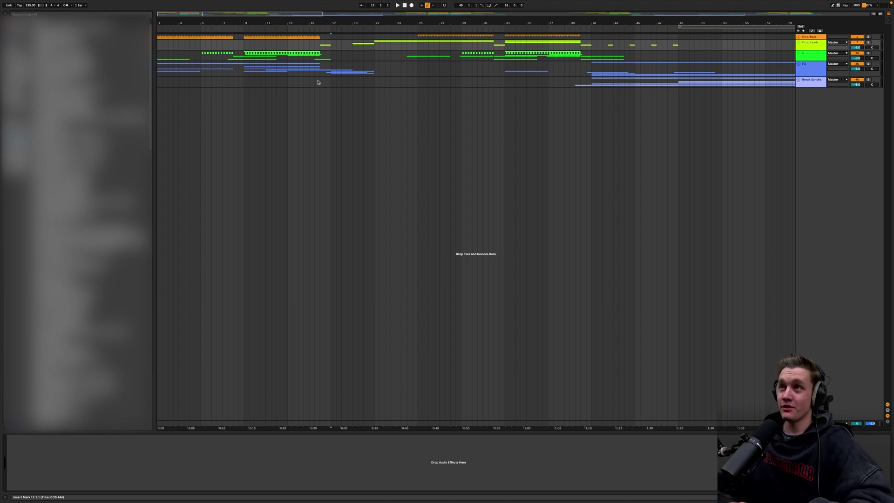
# Expand the Drop Leads group, solo the Didgeridoo Lead track, and play it from bar 21
pyautogui.click(374, 47)
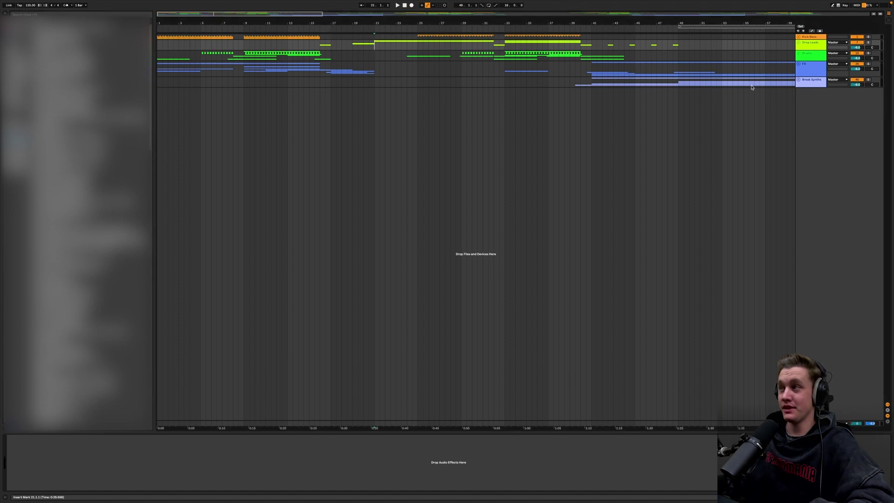
pyautogui.click(798, 44)
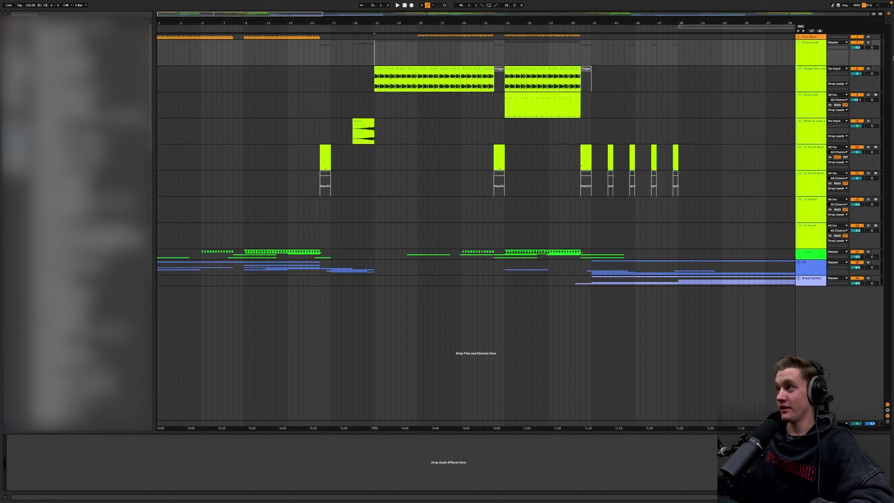
pyautogui.click(868, 68)
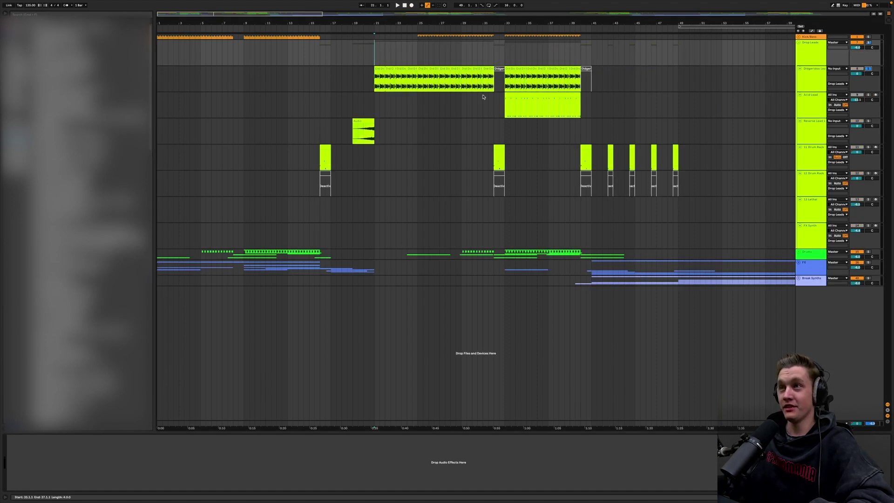
pyautogui.click(375, 85)
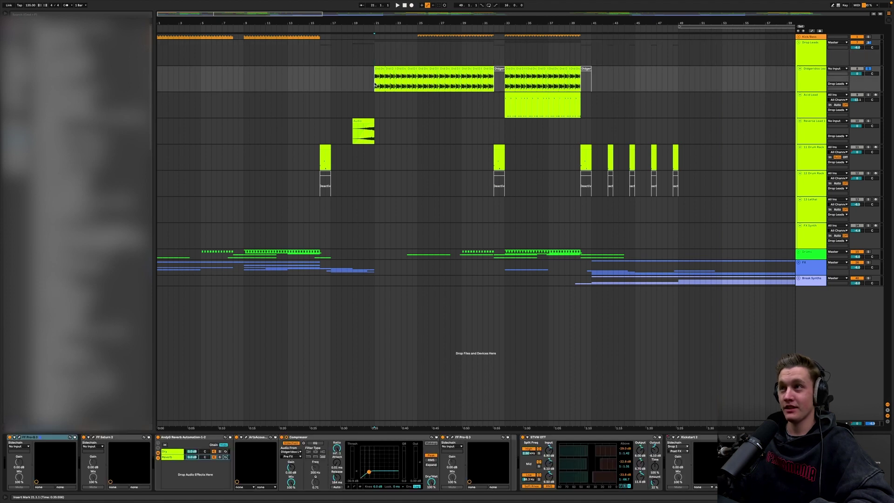
pyautogui.press('space')
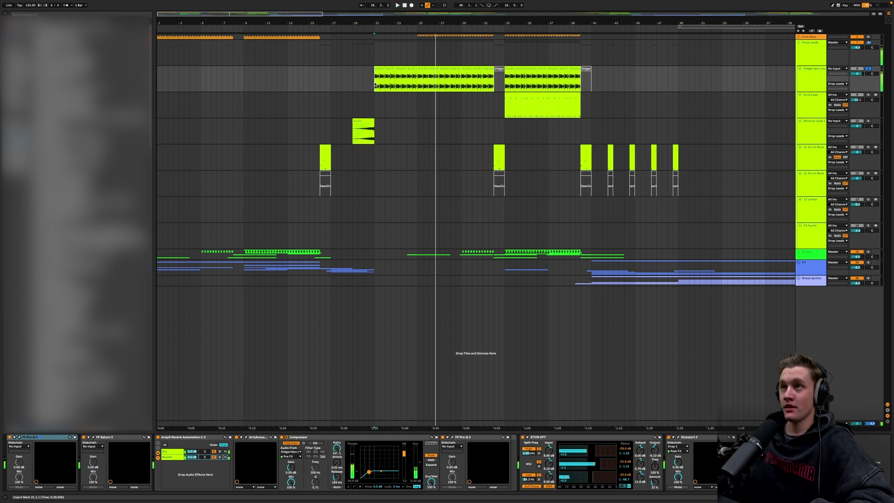
pyautogui.click(376, 70)
pyautogui.press('space')
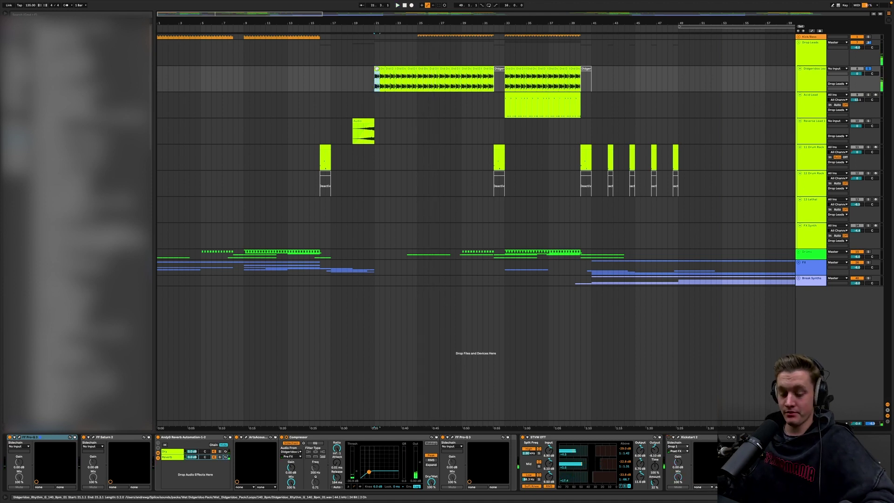
# Paste a copy of the didgeridoo clip at bar 17 and extend it to bar 21
pyautogui.click(330, 78)
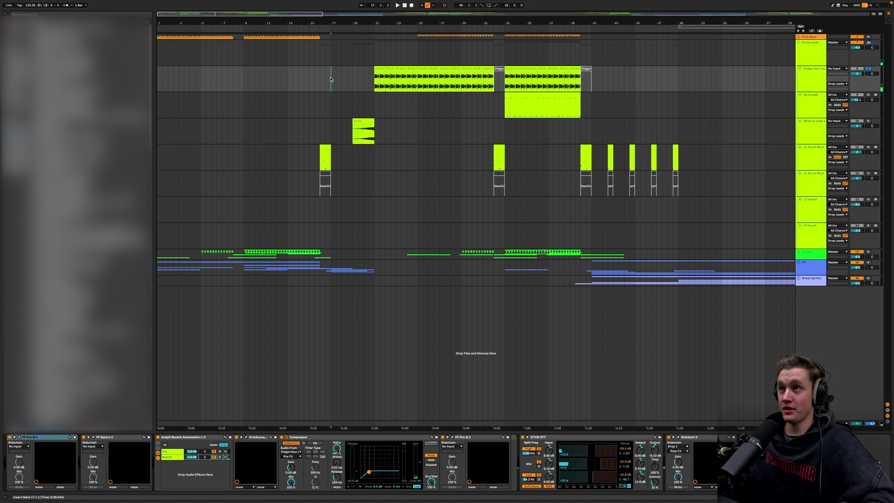
pyautogui.hotkey('ctrl', 'v')
pyautogui.moveTo(336, 73); pyautogui.dragTo(373, 70)
# Show the automation lanes and audition the copied clip with the devices from the first Pro-Q 3 through OTT temporarily turned off
pyautogui.press('a')
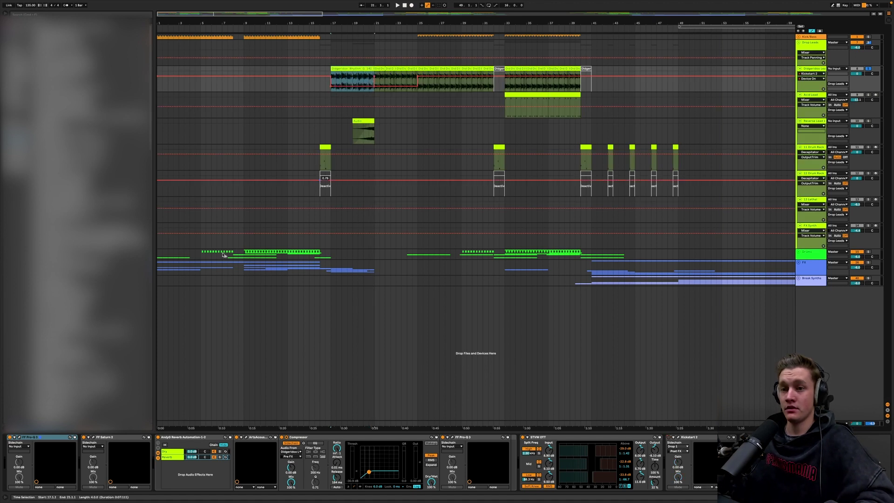
pyautogui.click(38, 438)
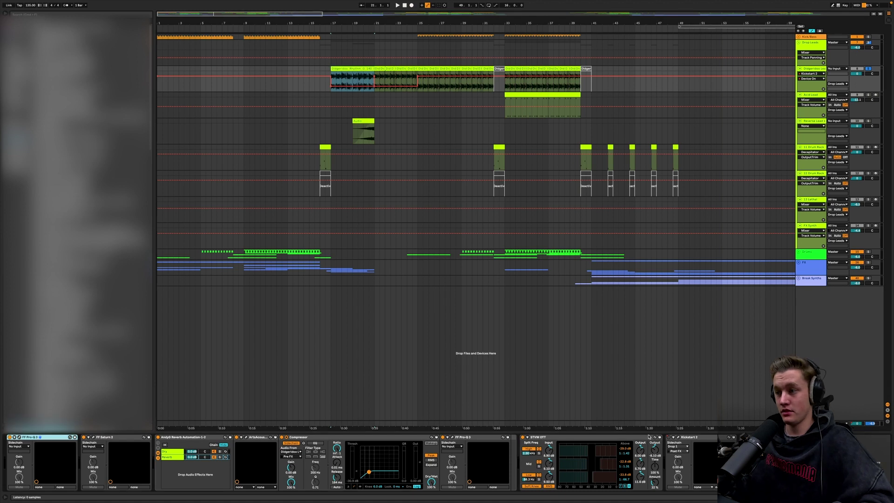
pyautogui.keyDown('shift'); pyautogui.click(603, 439); pyautogui.keyUp('shift')
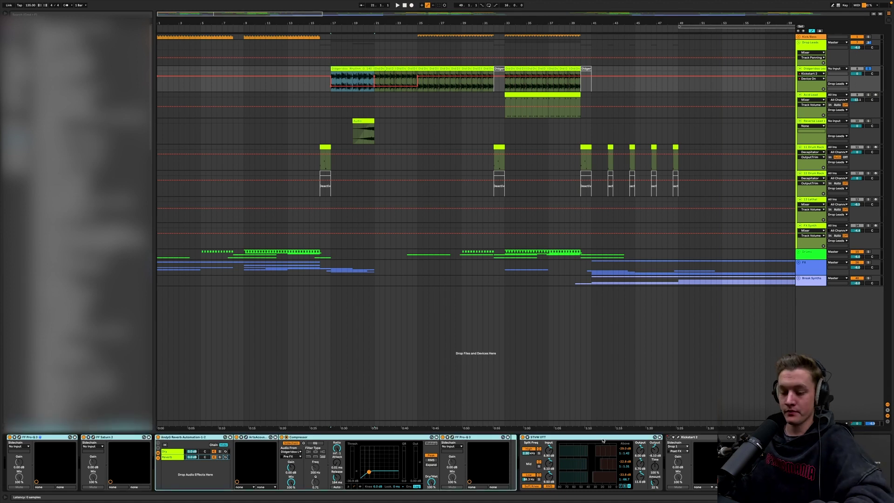
pyautogui.press('space')
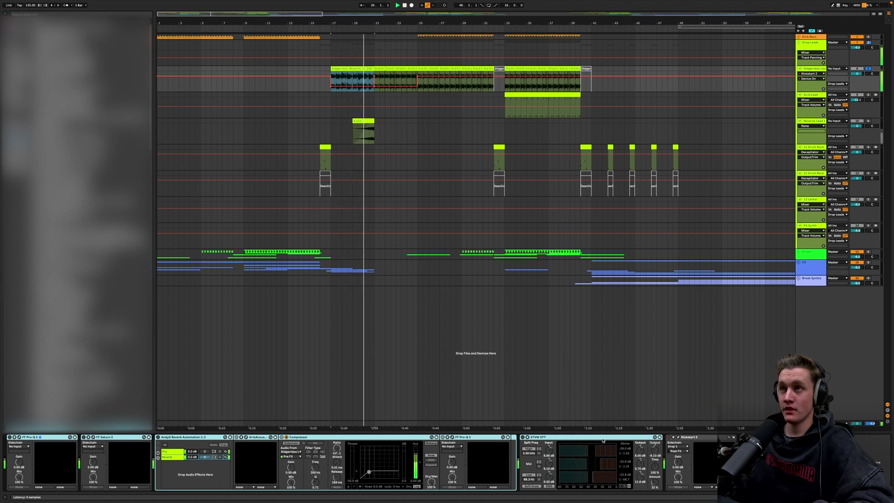
pyautogui.press('space')
pyautogui.press('0')
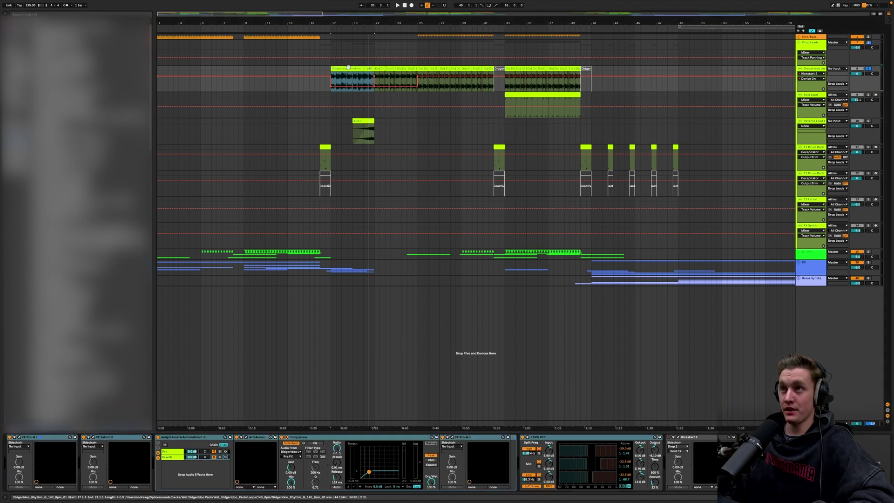
# Delete the copied didgeridoo clip from bars 17 to 21
pyautogui.click(348, 67)
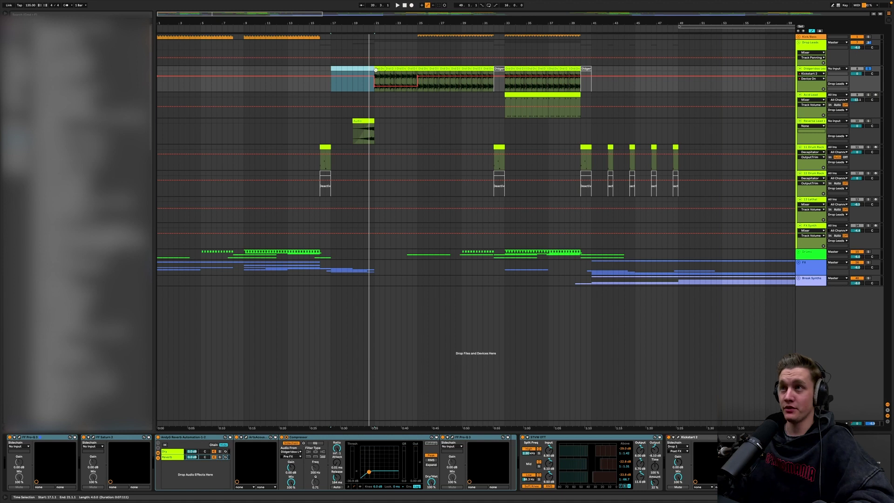
pyautogui.press('Delete')
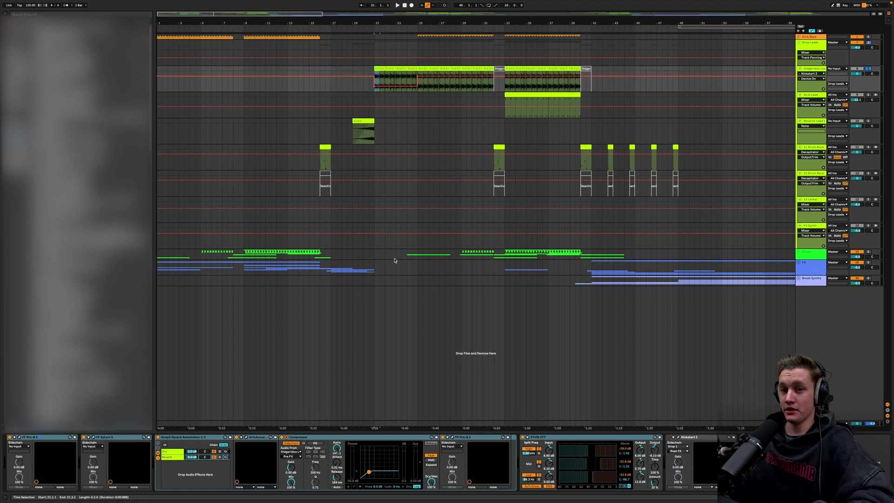
# Examine the lead's first Pro-Q 3, listening to the low-cut band in solo and checking the high-frequency boost
pyautogui.click(39, 437)
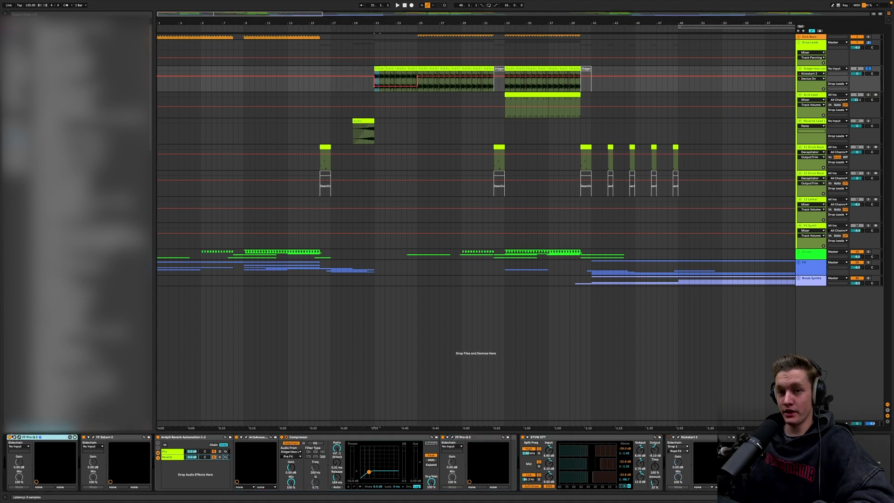
pyautogui.click(20, 438)
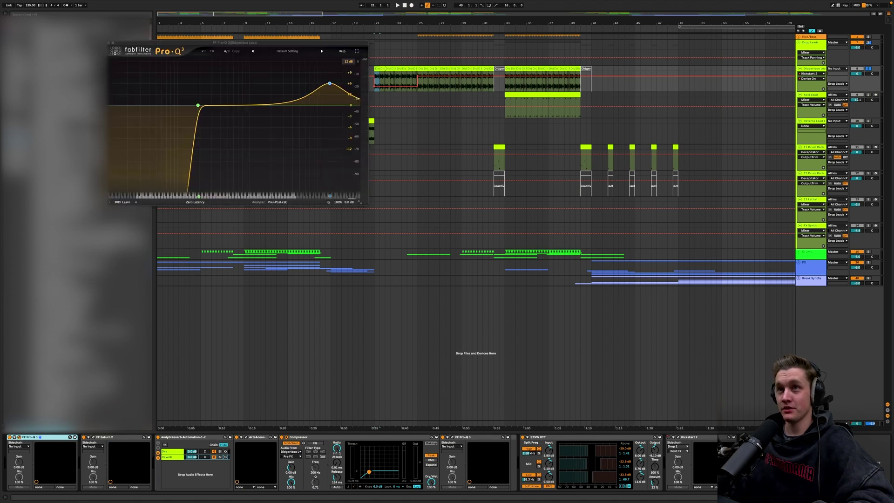
pyautogui.moveTo(198, 105)
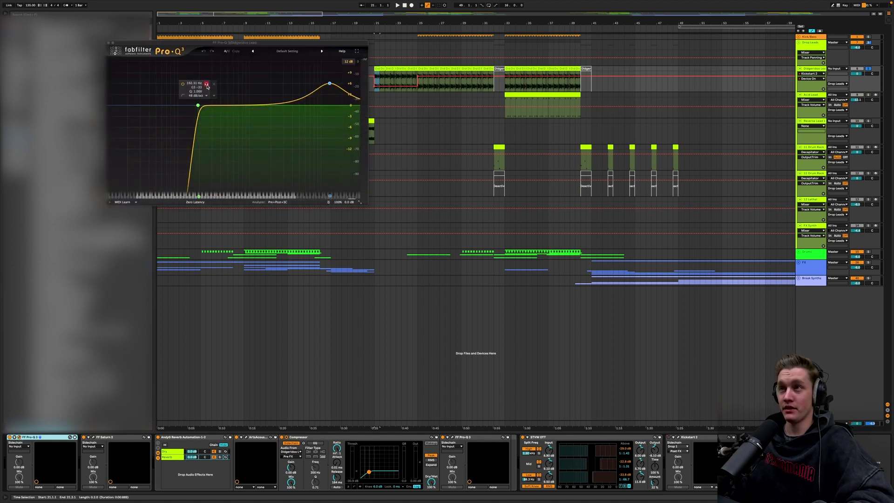
pyautogui.press('space')
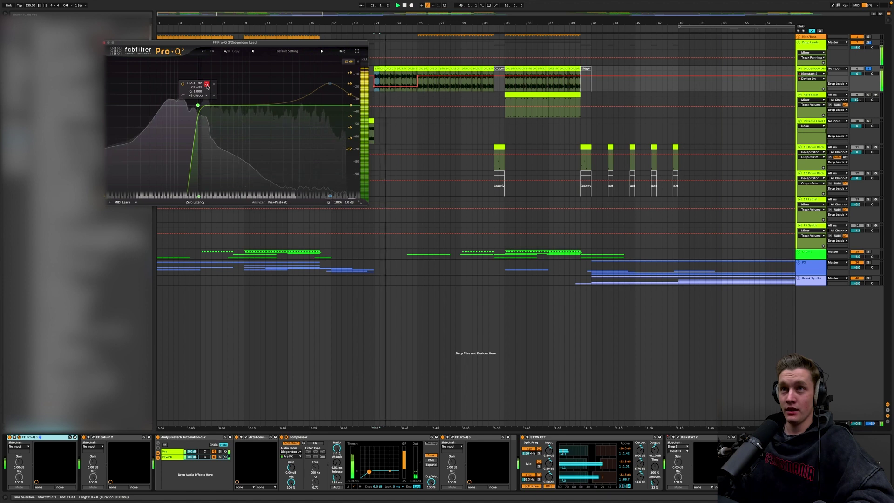
pyautogui.click(207, 84)
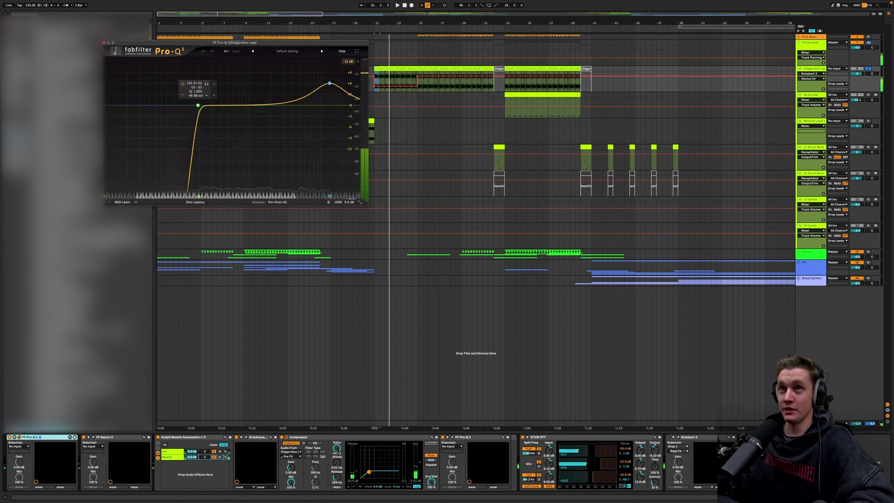
pyautogui.moveTo(331, 88)
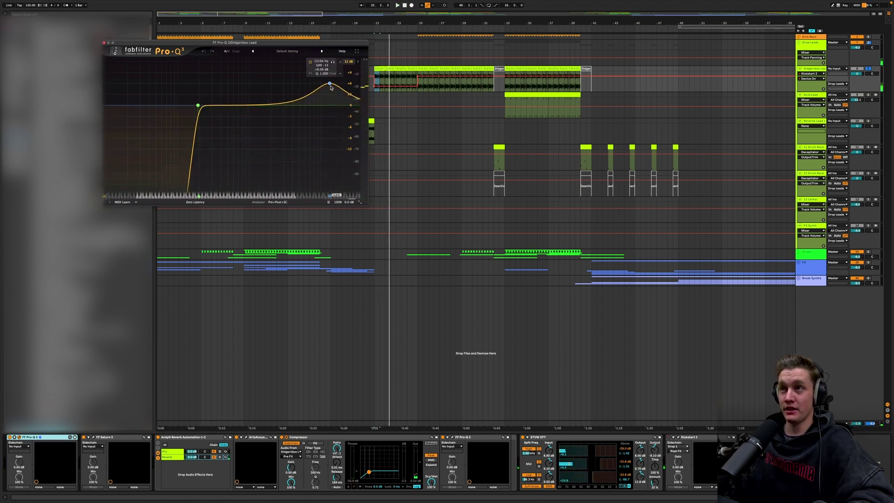
pyautogui.click(103, 42)
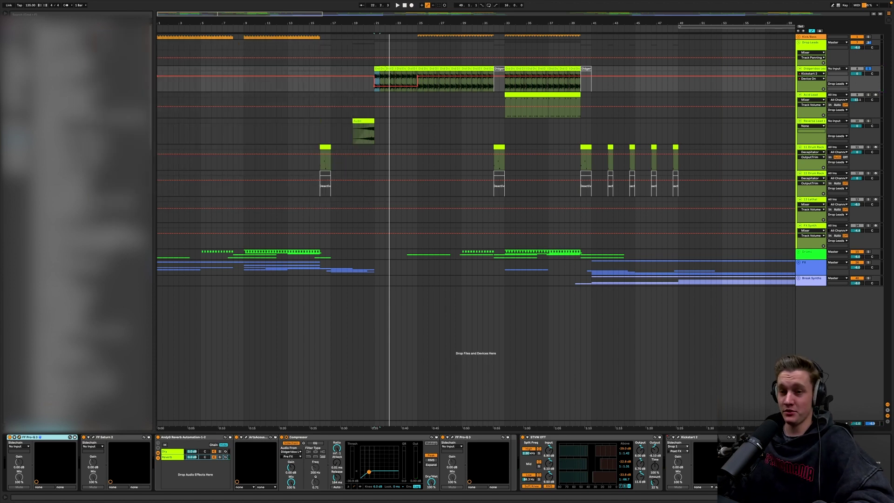
# Examine the Saturn 2 saturation settings while playing the lead, and toggle the effect to compare the sound
pyautogui.click(94, 436)
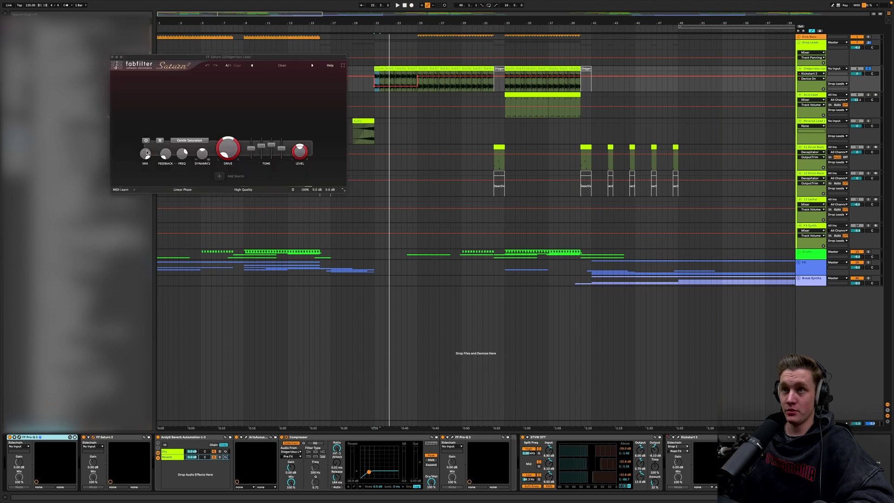
pyautogui.press('space')
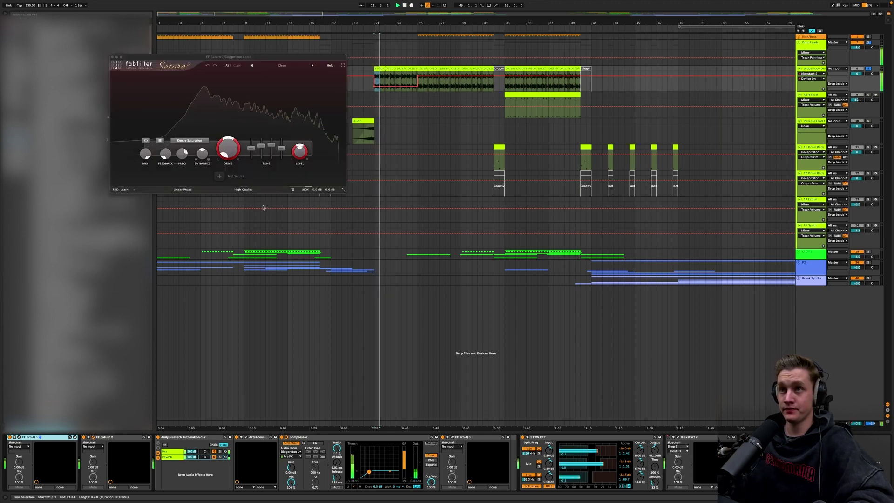
pyautogui.click(83, 438)
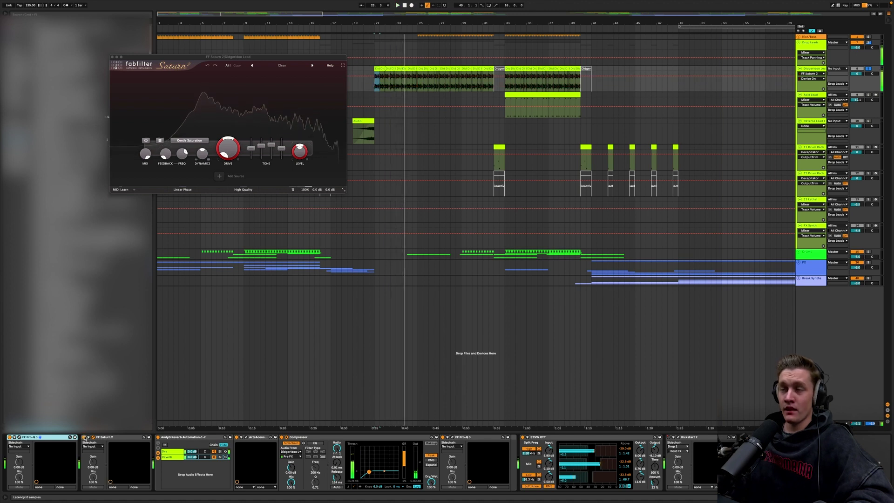
pyautogui.click(112, 57)
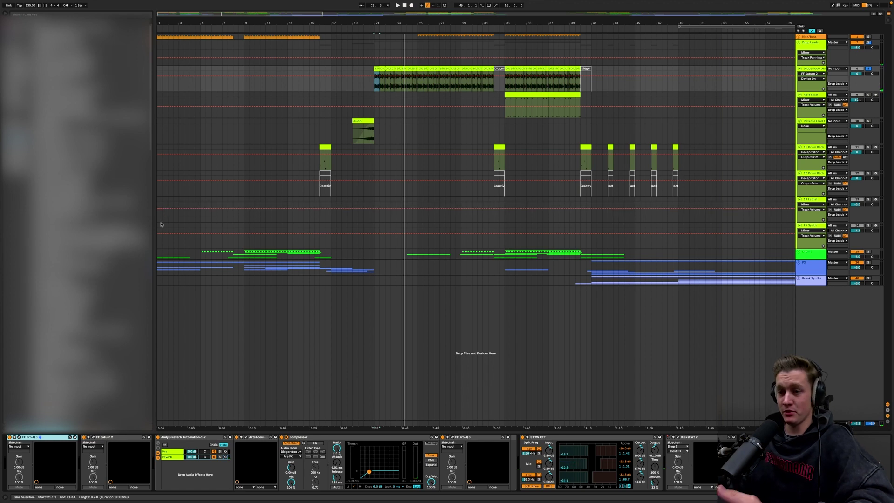
# Examine the Reverb Automation rack and the filter curve of the Pro-Q 3 inside its reverb chain
pyautogui.click(198, 441)
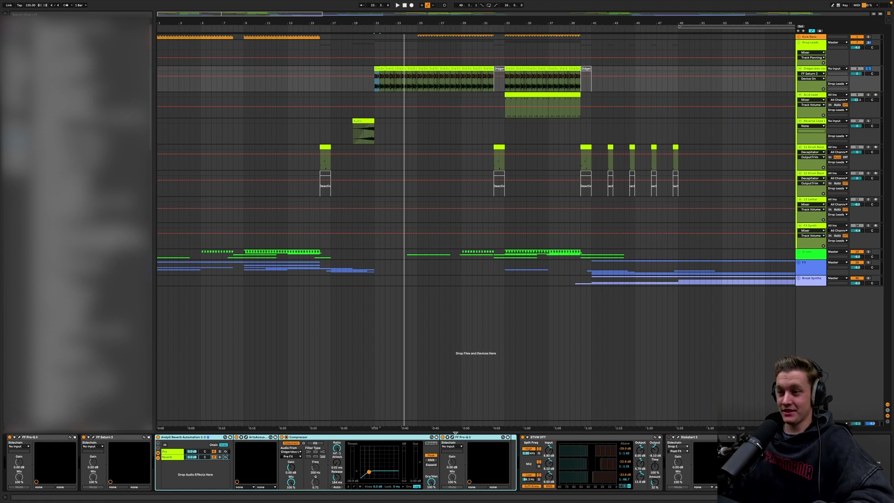
pyautogui.click(452, 437)
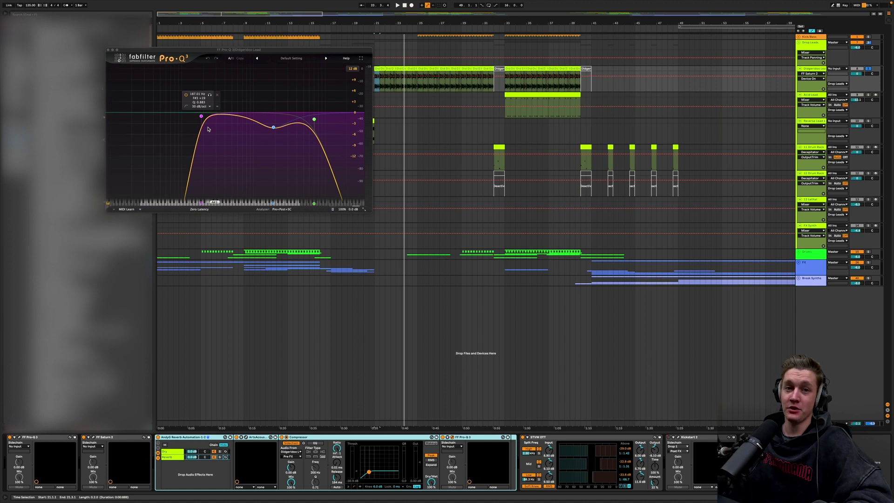
pyautogui.click(108, 49)
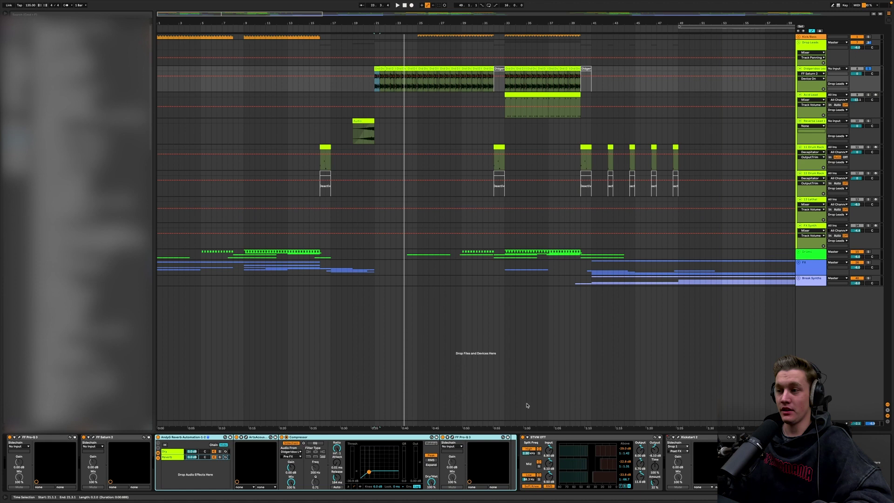
# Audition the OTT device on the lead and move the insert marker to bar 25
pyautogui.click(537, 437)
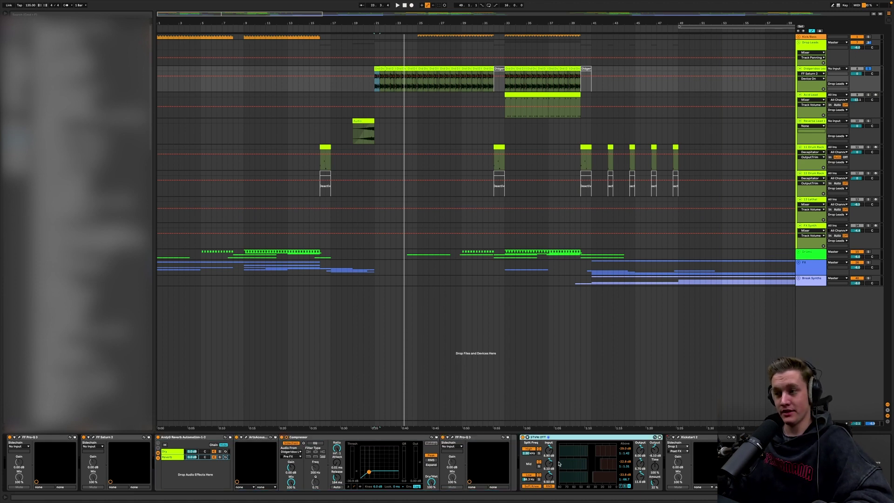
pyautogui.press('space')
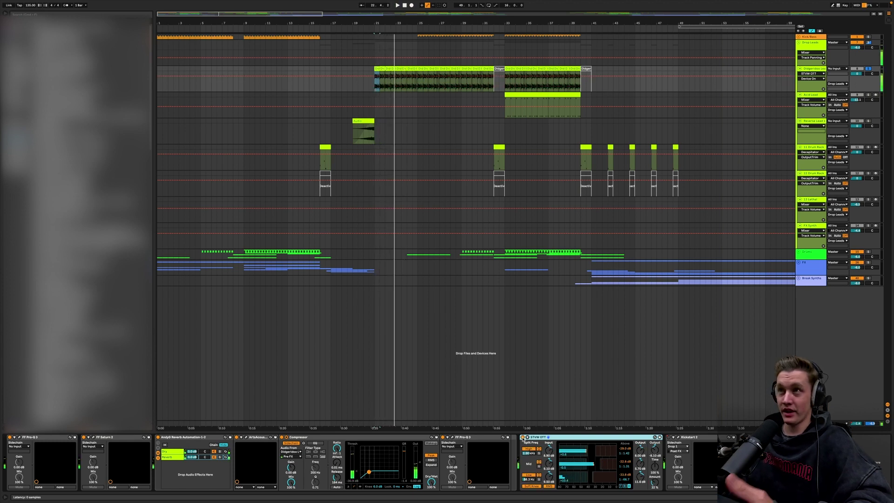
pyautogui.click(417, 91)
pyautogui.press('space')
# Examine the Kickstart 2 sidechain curve and display its Device On automation on the Didgeridoo Lead track
pyautogui.click(678, 437)
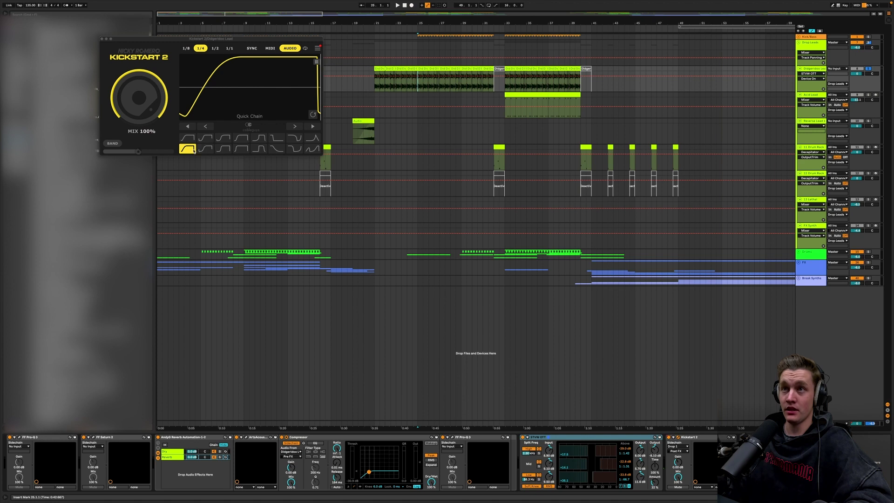
pyautogui.click(102, 39)
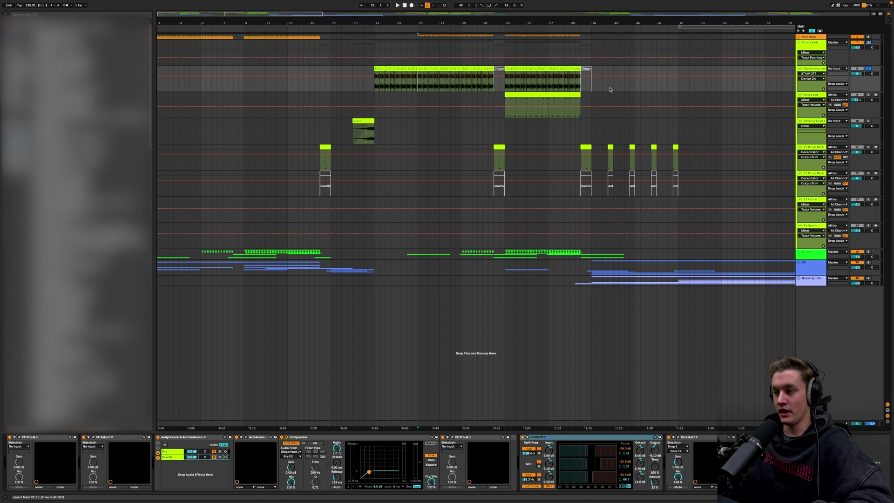
pyautogui.click(672, 441)
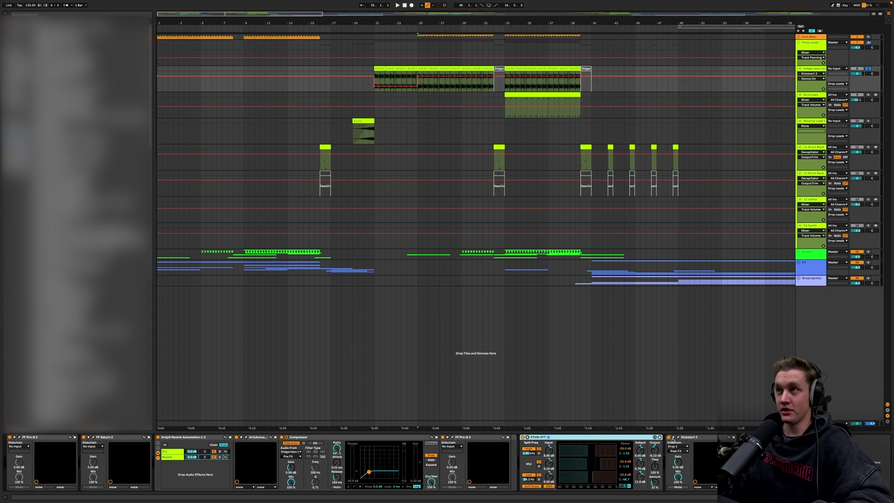
pyautogui.rightClick(673, 440)
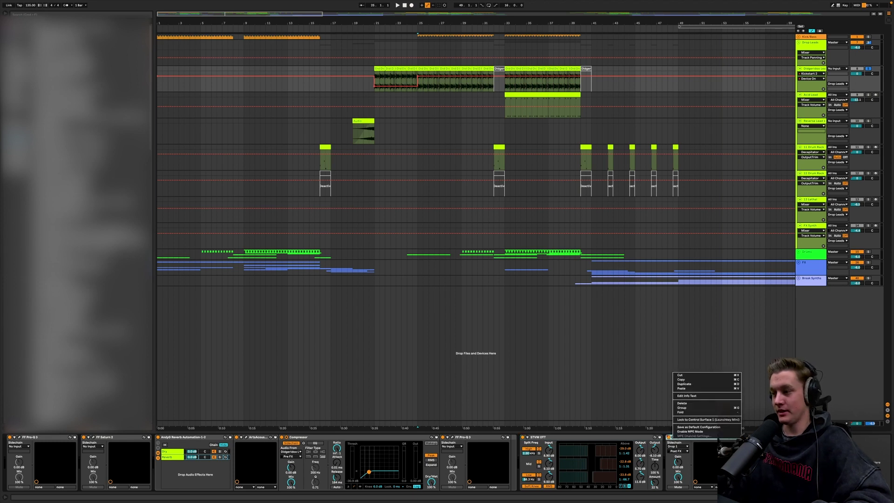
# Open the S1 Stereo Imager on the lead to examine its stereo width settings
pyautogui.click(752, 437)
pyautogui.click(751, 437)
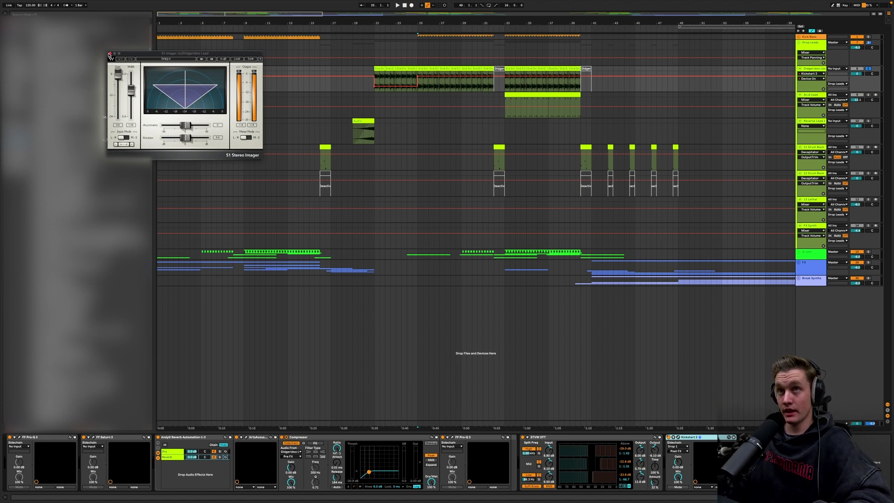
# Close the S1 Stereo Imager and examine the Sausage Fattener's Fatness and Color settings on the lead
pyautogui.click(110, 55)
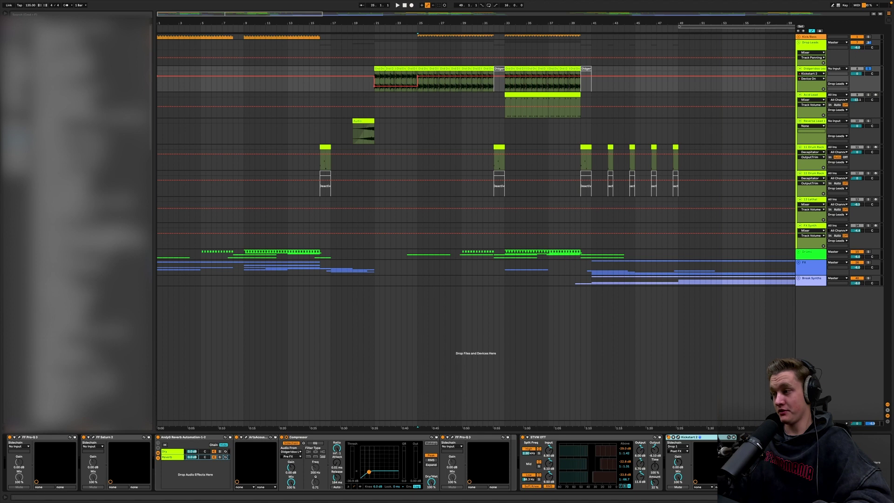
pyautogui.click(751, 437)
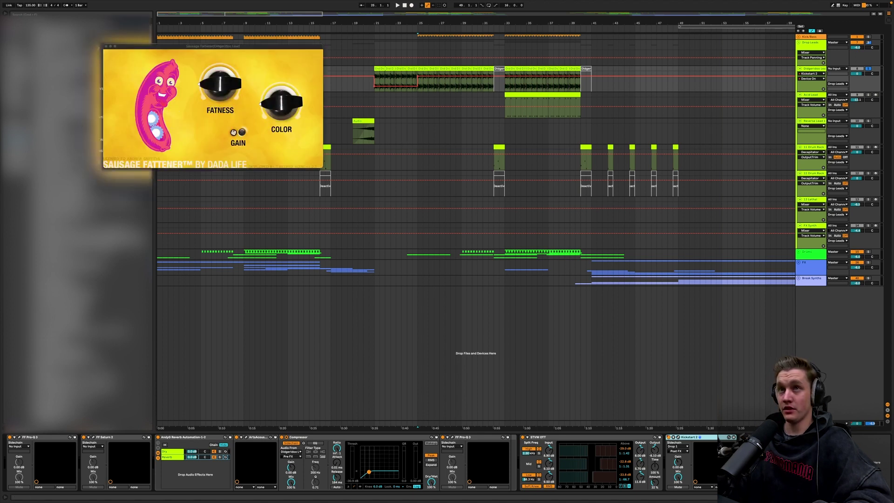
pyautogui.click(106, 46)
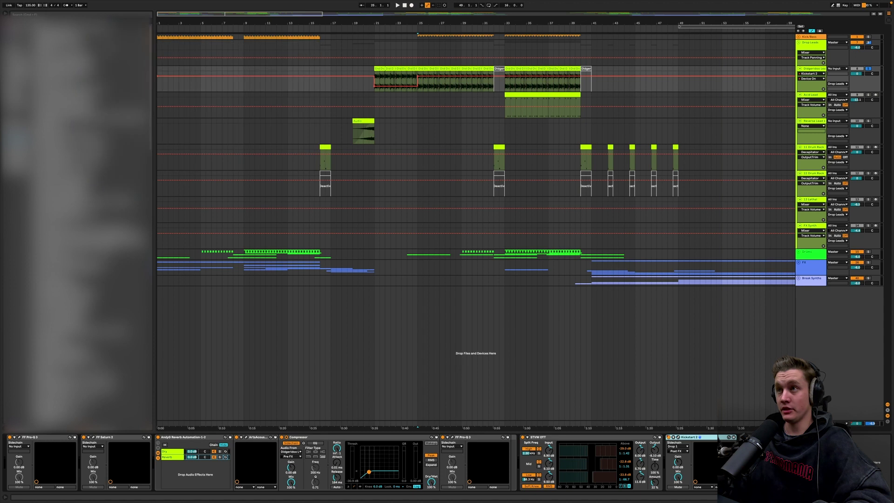
# Audition the Acid Lead track from bar 33 and open its Serum synth in full view to examine the patch
pyautogui.click(506, 117)
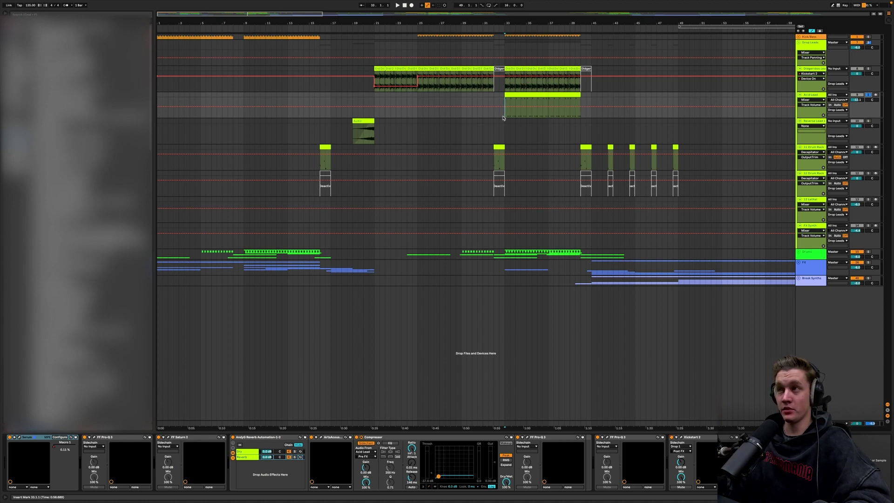
pyautogui.press('space')
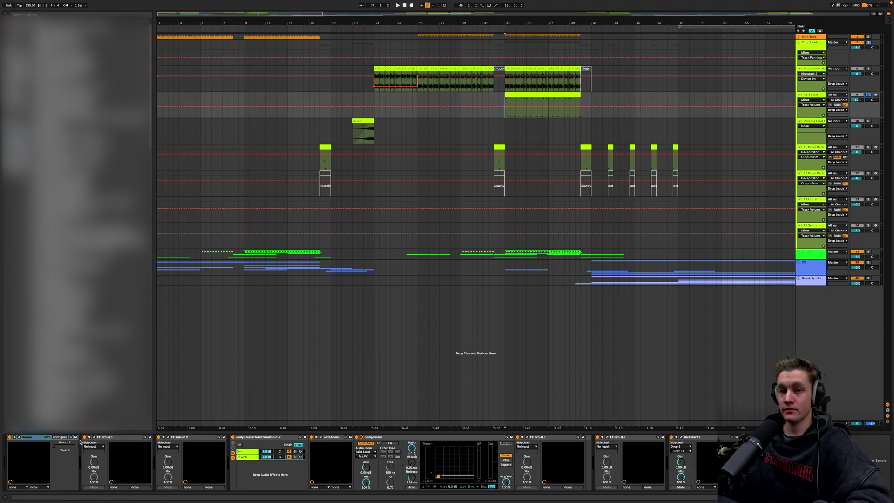
pyautogui.click(19, 438)
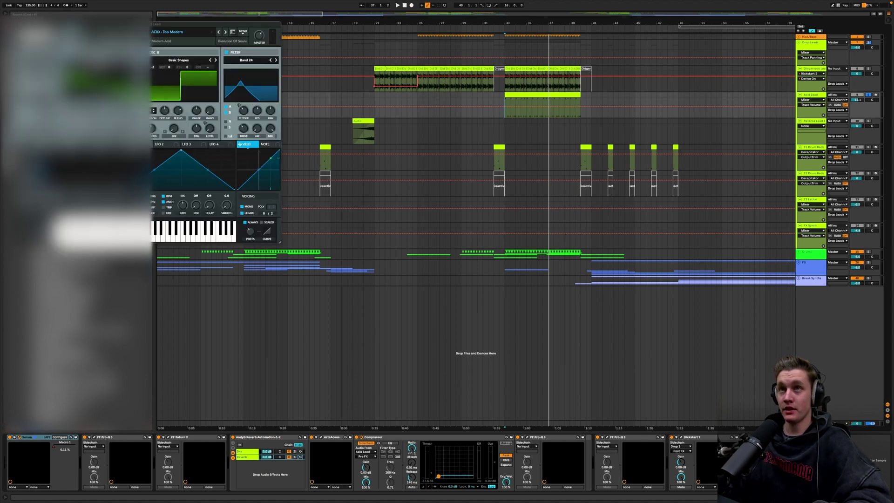
pyautogui.moveTo(142, 24); pyautogui.dragTo(248, 52)
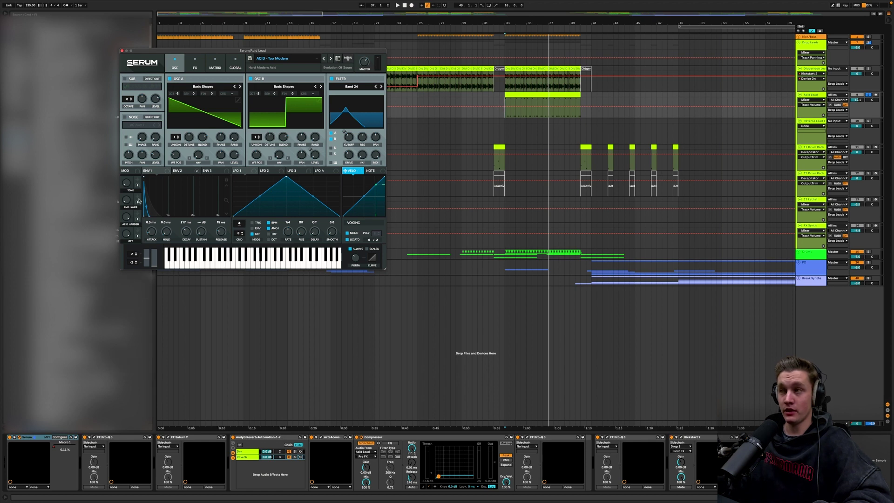
pyautogui.press('space')
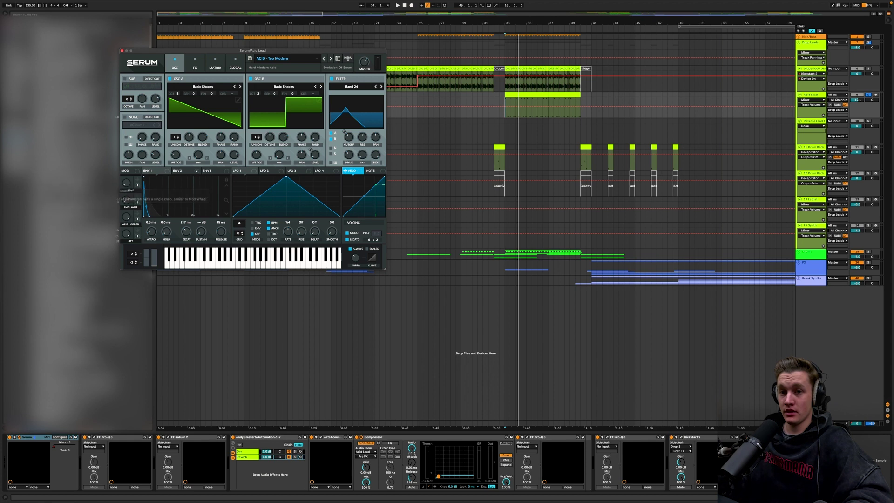
# Try auditioning the Acid Lead with its Serum Macro 1 automation deleted, undo the deletion and replay the part
pyautogui.rightClick(61, 447)
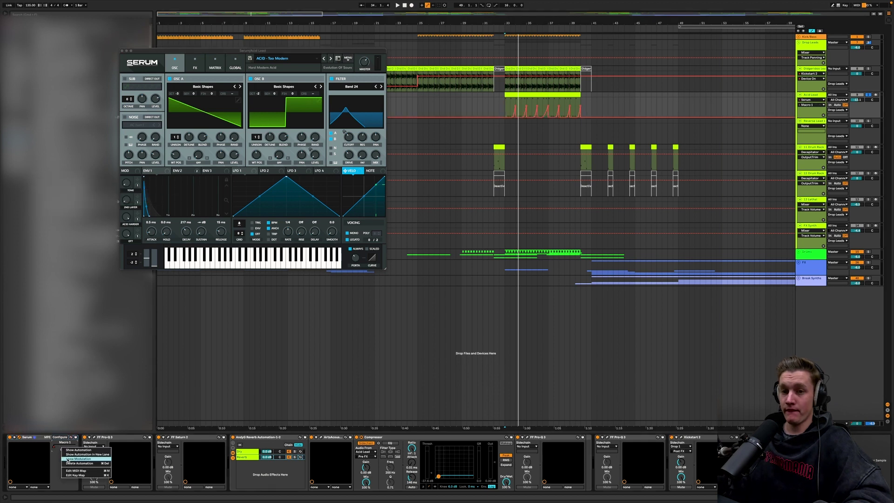
pyautogui.click(74, 463)
pyautogui.press('space')
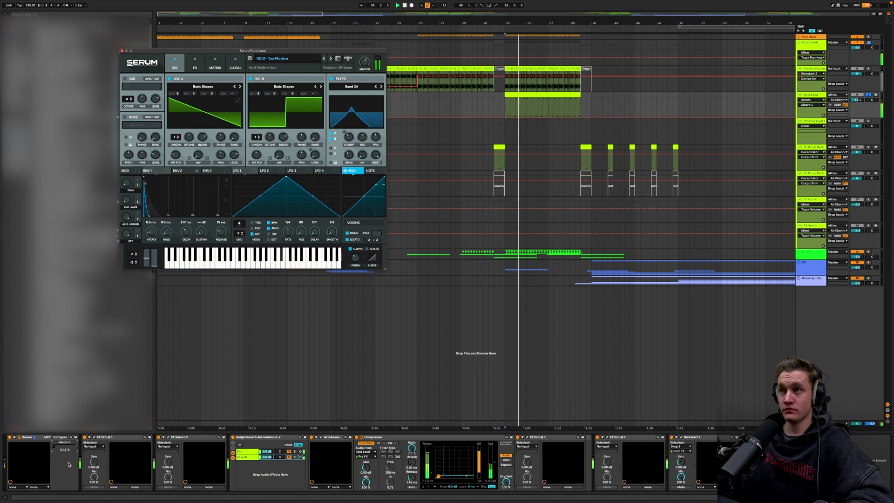
pyautogui.press('space')
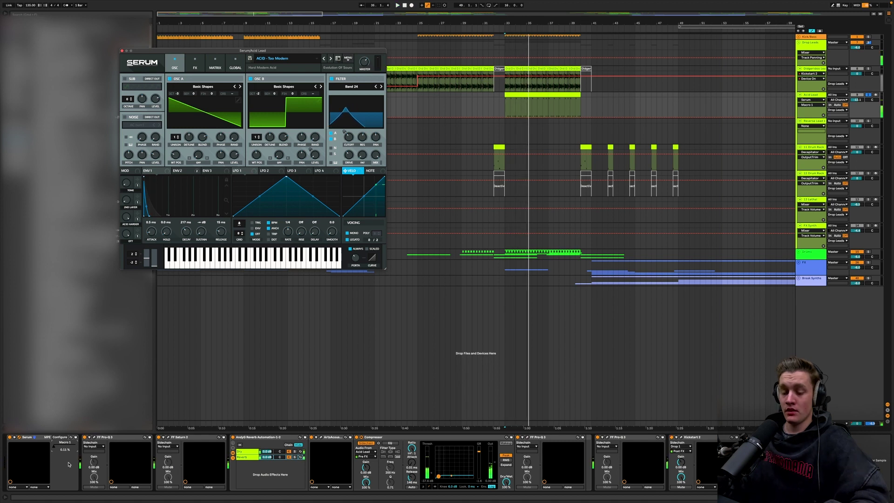
pyautogui.press('super+z')
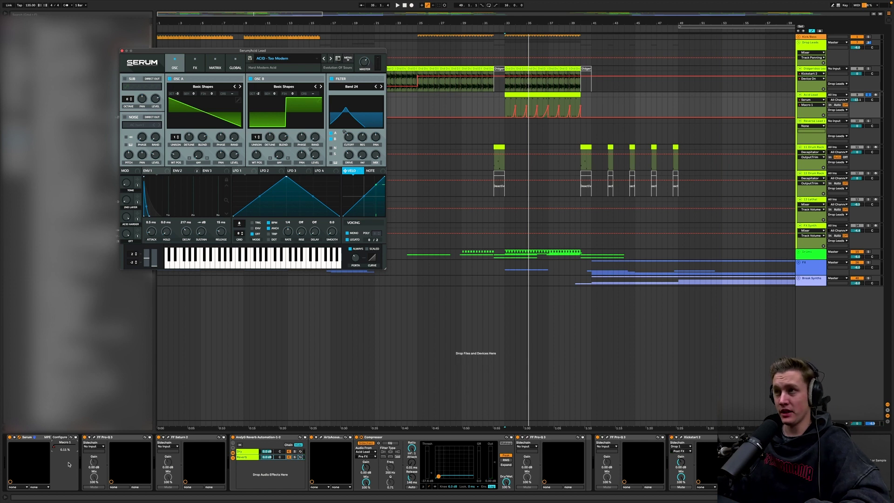
pyautogui.press('space')
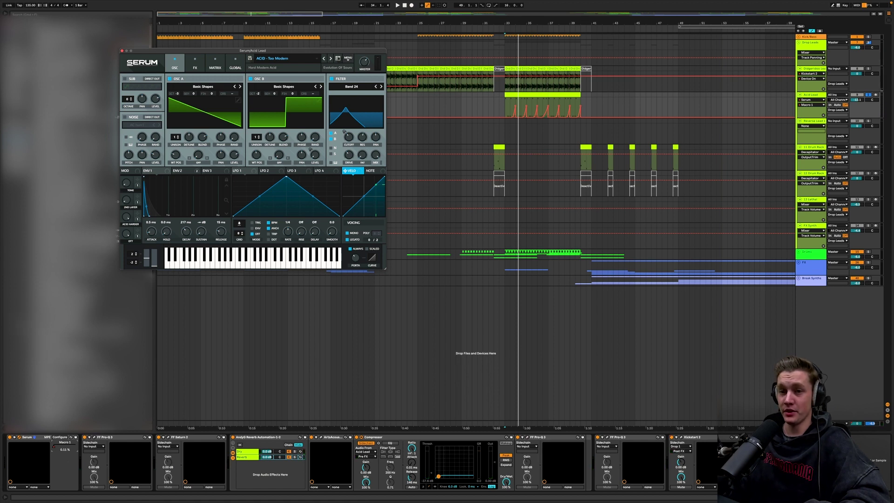
# Close Serum and examine the first Pro-Q 3 curve and the Saturn 2 saturation settings on the Acid Lead
pyautogui.click(122, 52)
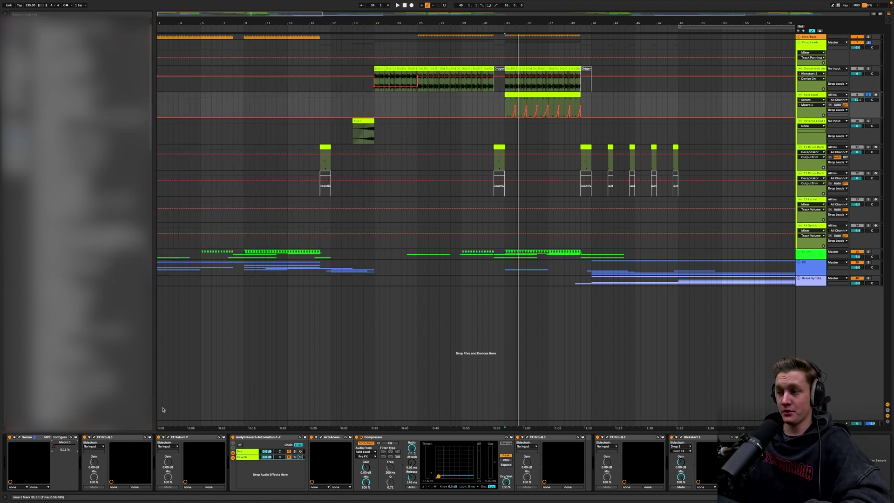
pyautogui.click(94, 438)
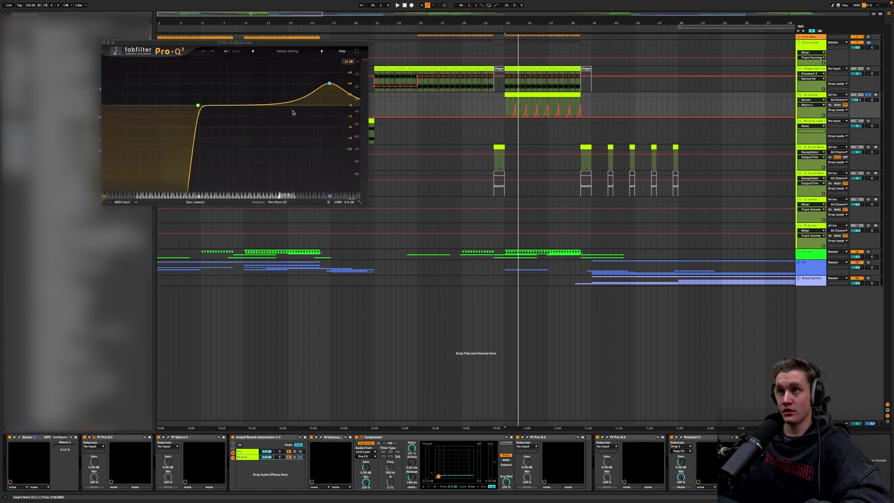
pyautogui.click(105, 43)
pyautogui.click(167, 438)
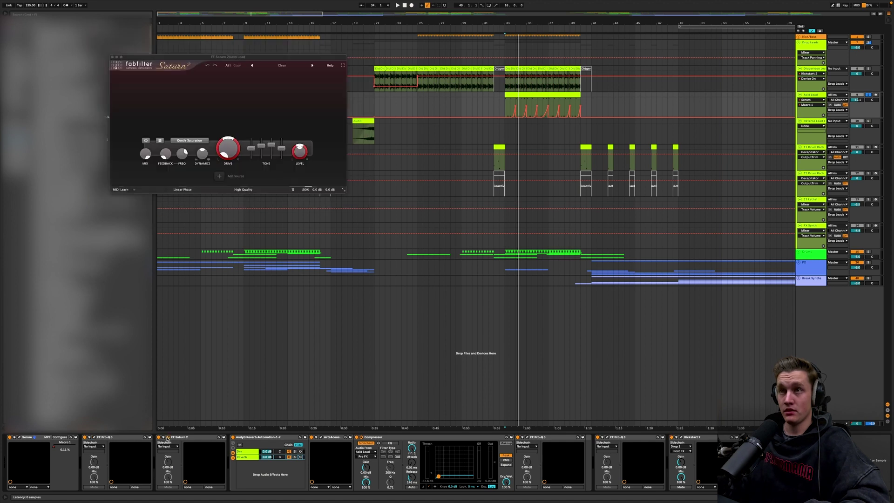
pyautogui.click(112, 58)
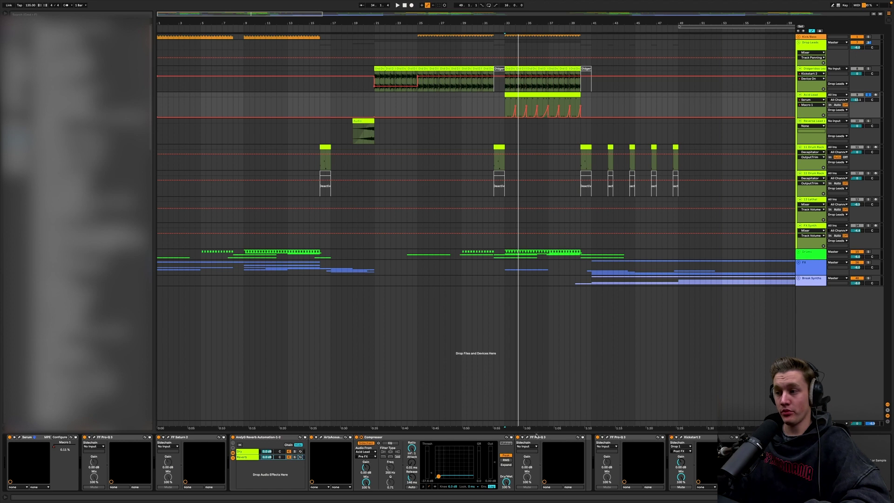
# Examine the filter curve of the last Pro-Q 3 before Kickstart and audition the processed lead
pyautogui.click(606, 437)
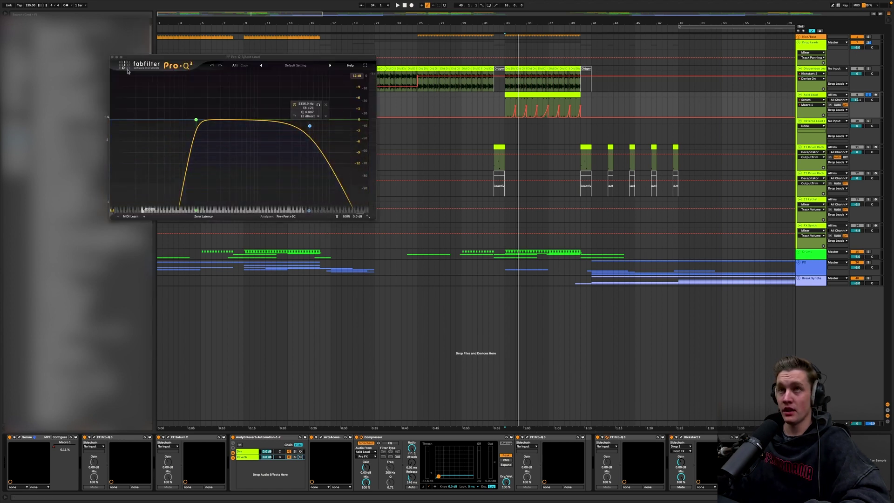
pyautogui.click(113, 57)
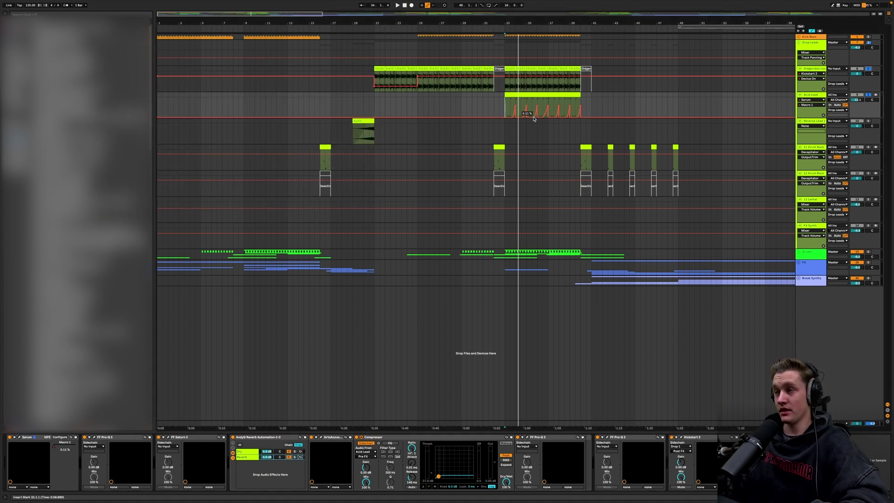
pyautogui.press('space')
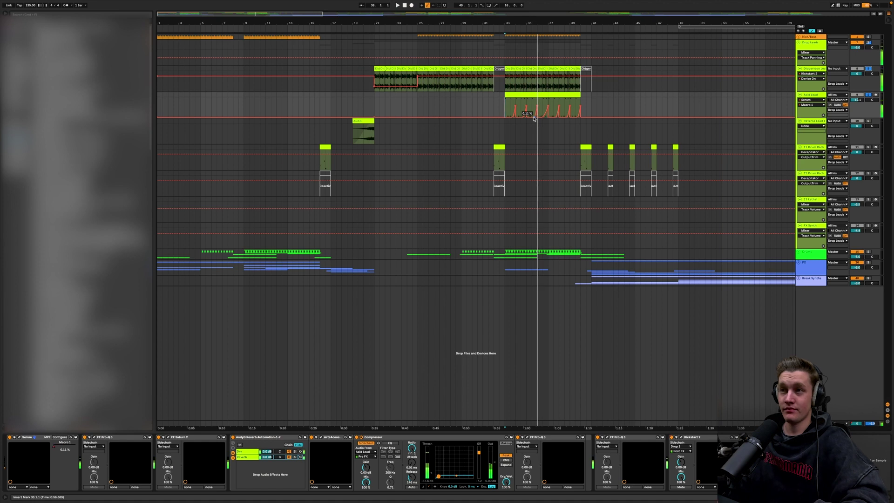
# Solo the upper Drum Rack track, audition it from bar 32 and look over its other clips along the timeline
pyautogui.click(496, 166)
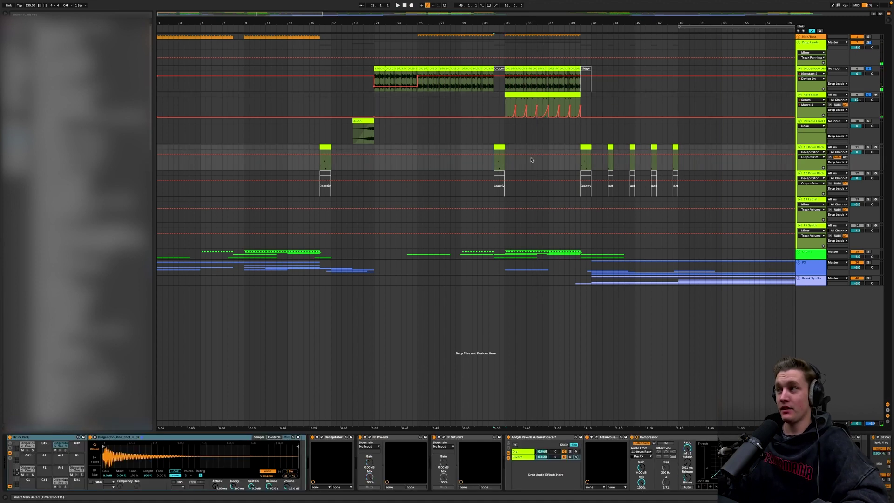
pyautogui.click(869, 147)
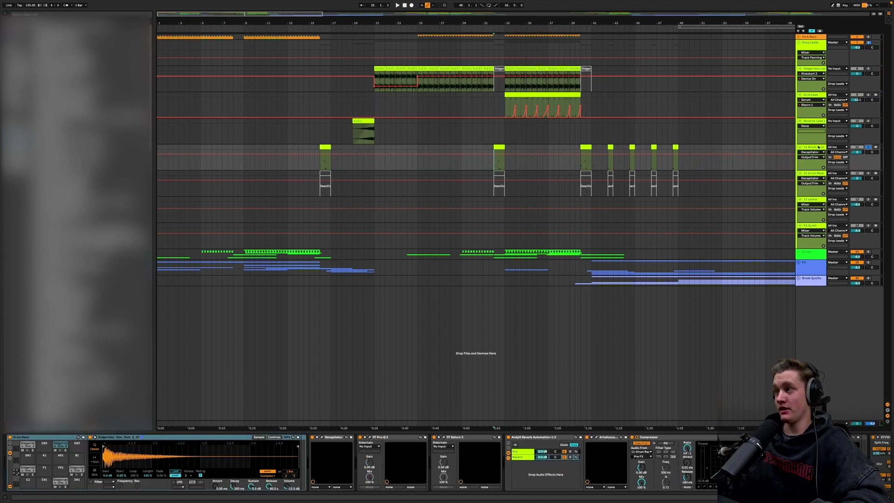
pyautogui.click(816, 148)
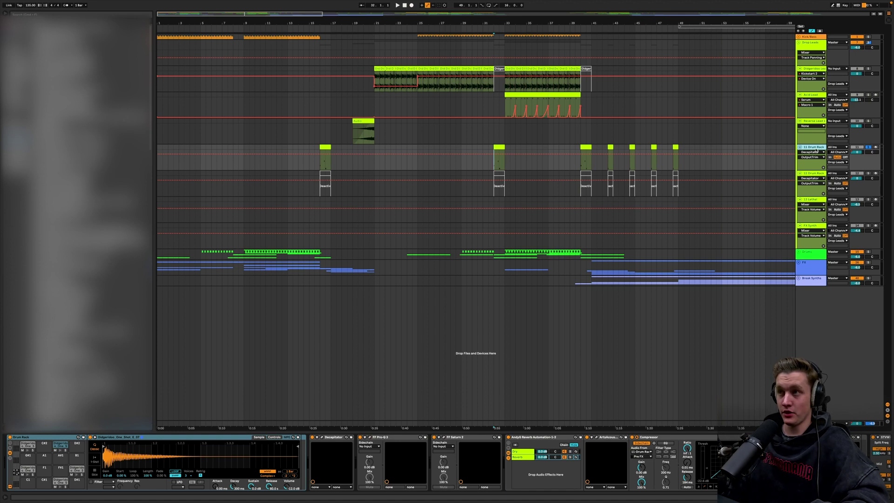
pyautogui.press('space')
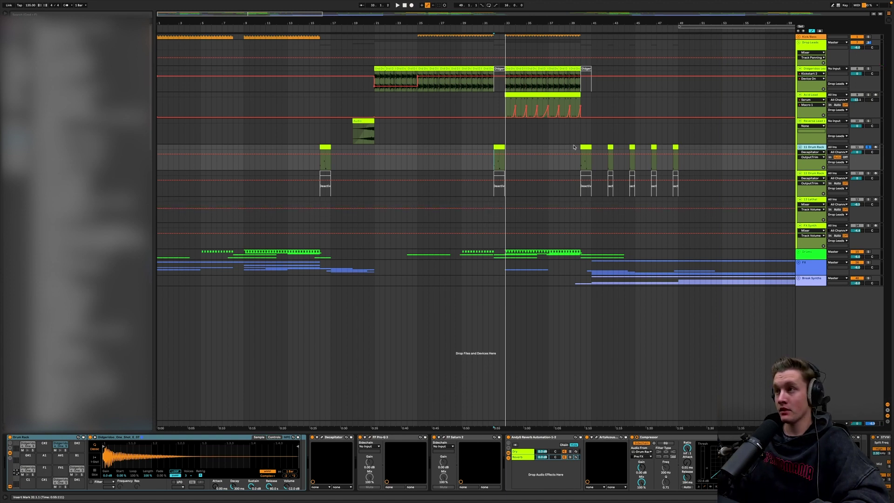
pyautogui.hscroll(10, 737, 189)
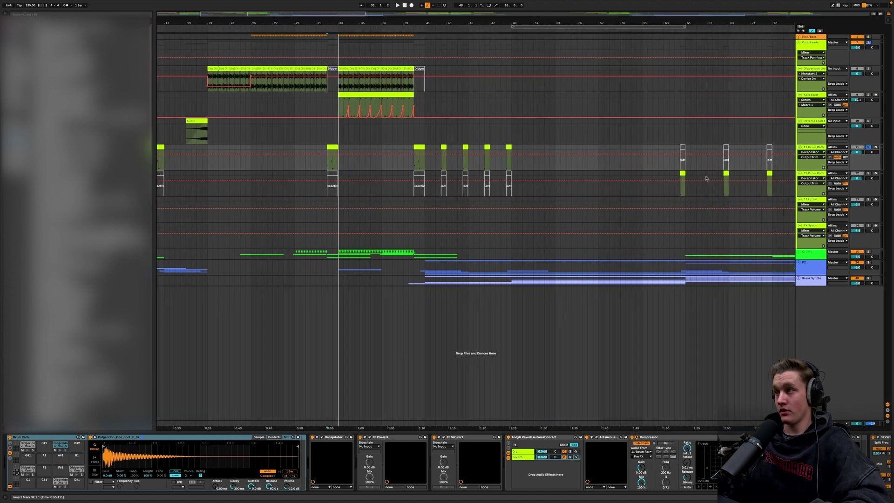
pyautogui.hscroll(-6, 694, 172)
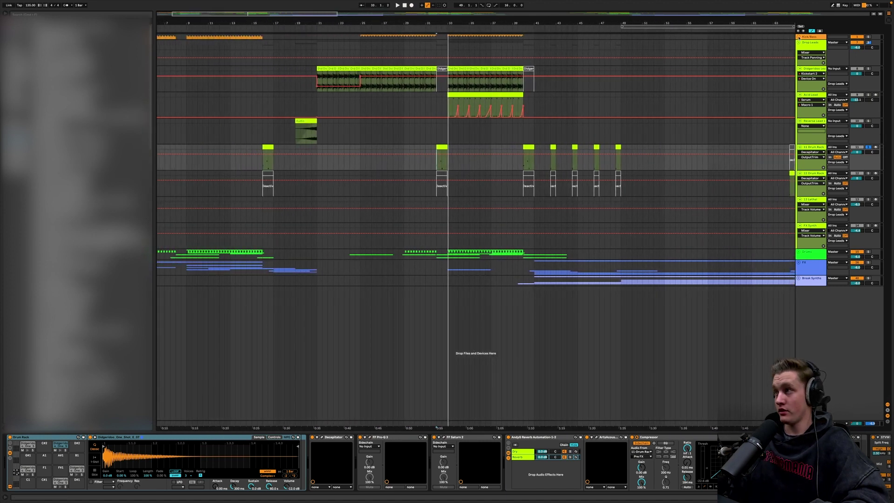
# Collapse the Drop Leads group, expand Kick/Bass, and audition its soloed Drop 1 track from bar 25
pyautogui.click(799, 43)
pyautogui.click(798, 36)
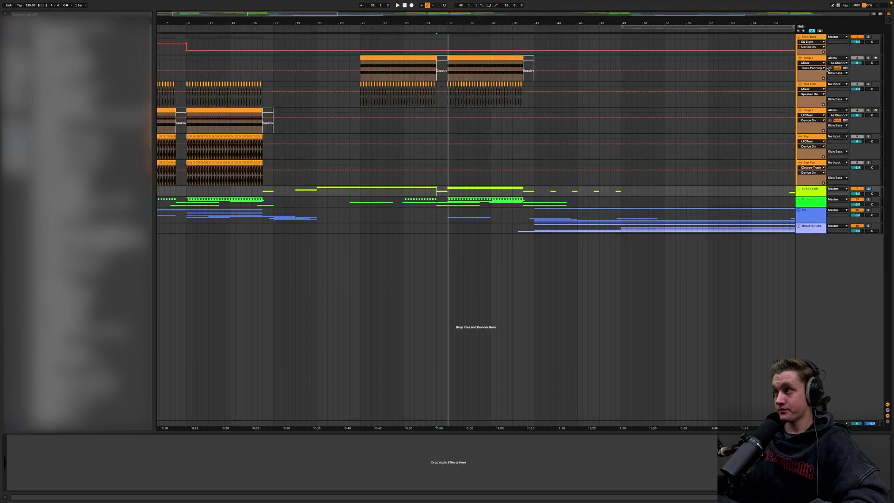
pyautogui.click(808, 58)
pyautogui.click(867, 57)
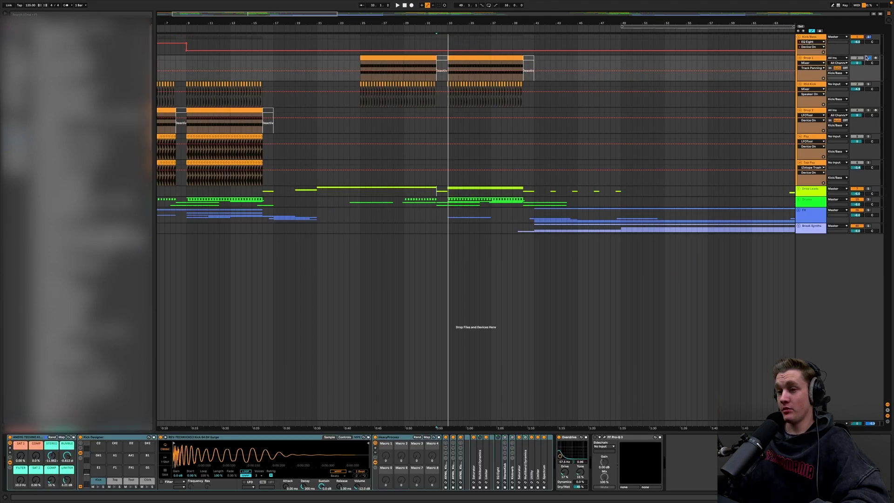
pyautogui.click(359, 65)
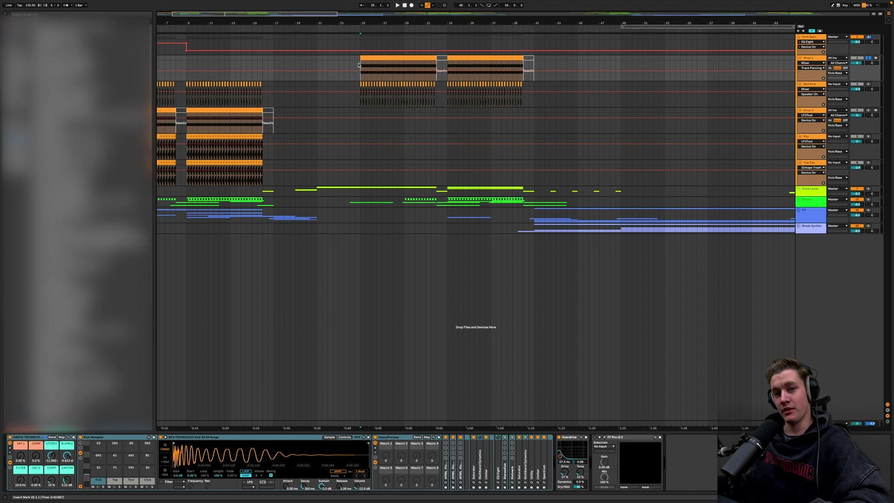
pyautogui.press('space')
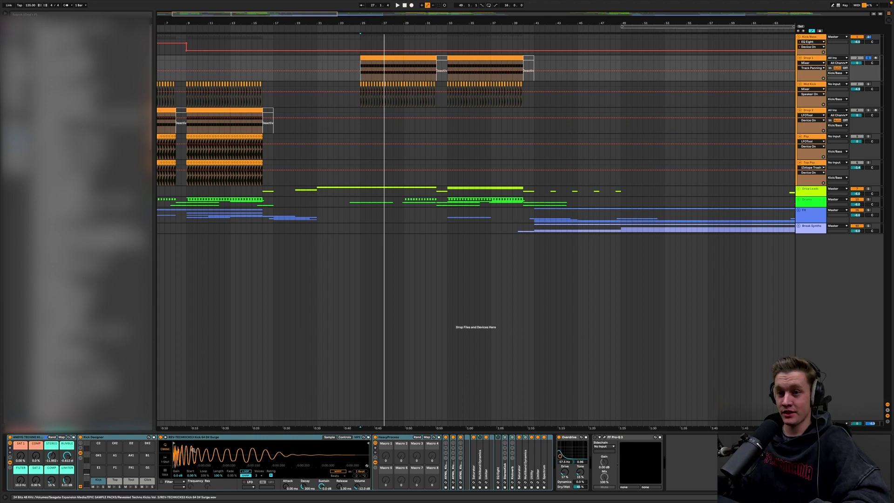
# Examine the kick sampler's Controls and Sample views, replay the kick, and collapse the macros of the effect rack following the sampler
pyautogui.click(344, 437)
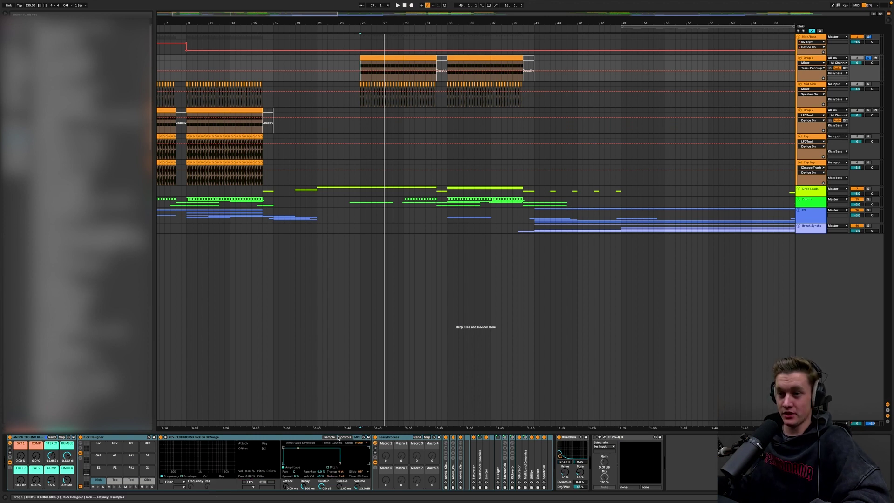
pyautogui.click(329, 438)
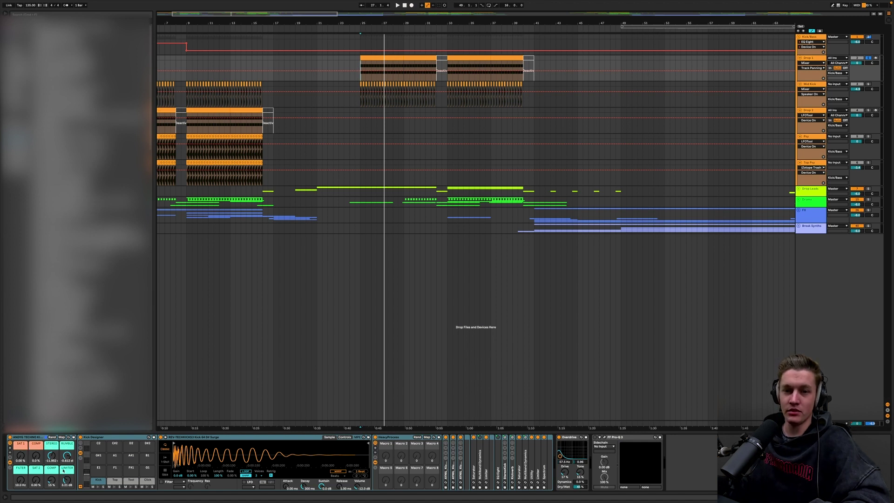
pyautogui.press('space')
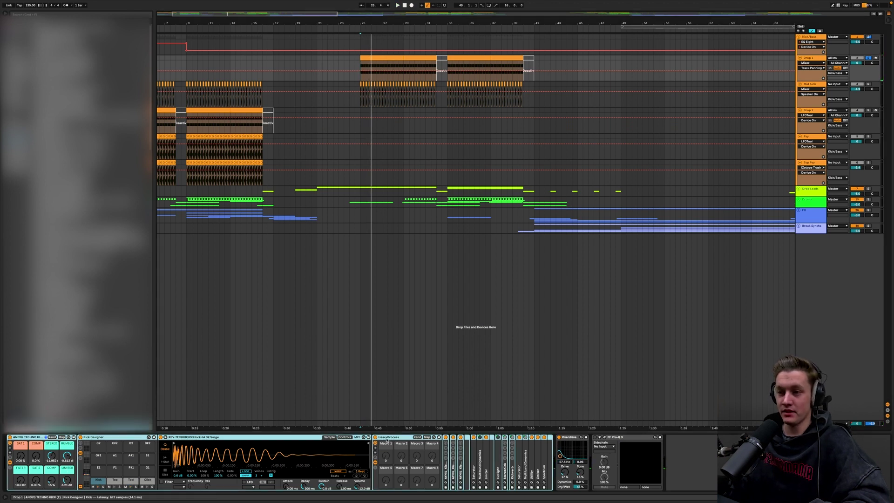
pyautogui.doubleClick(386, 437)
# Try auditioning the kick with the RUMBLE macro turned down to -inf dB, and undo the macro change
pyautogui.moveTo(68, 455); pyautogui.dragTo(68, 498)
pyautogui.press('space')
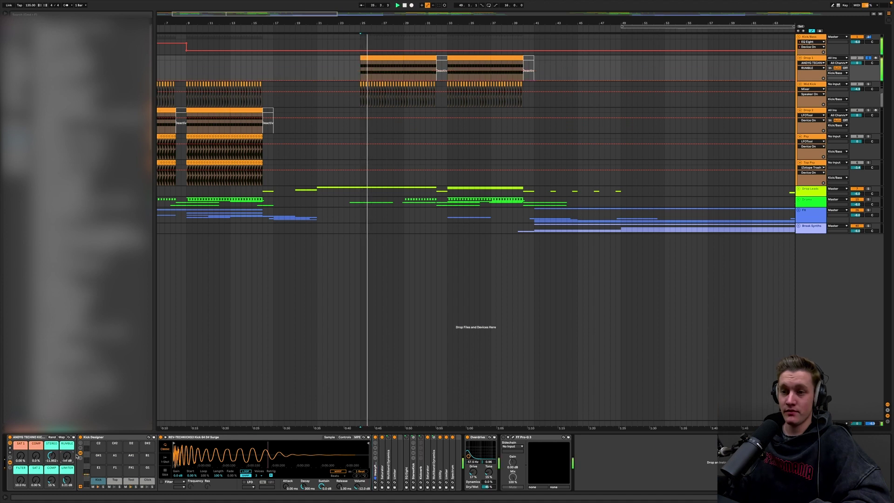
pyautogui.press('super+z')
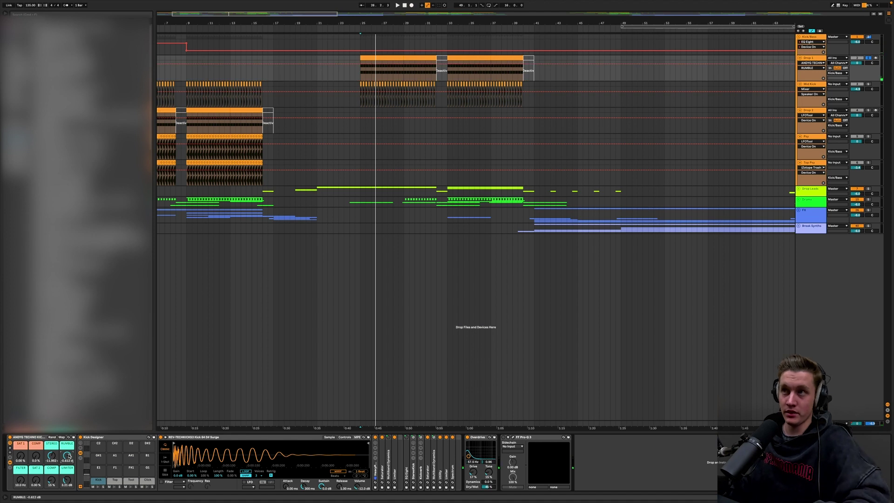
# Replay the kick, expand the Kickverb rack and examine its rumble chain through the reverb, Boost and Crunch, and EQ Eight
pyautogui.press('space')
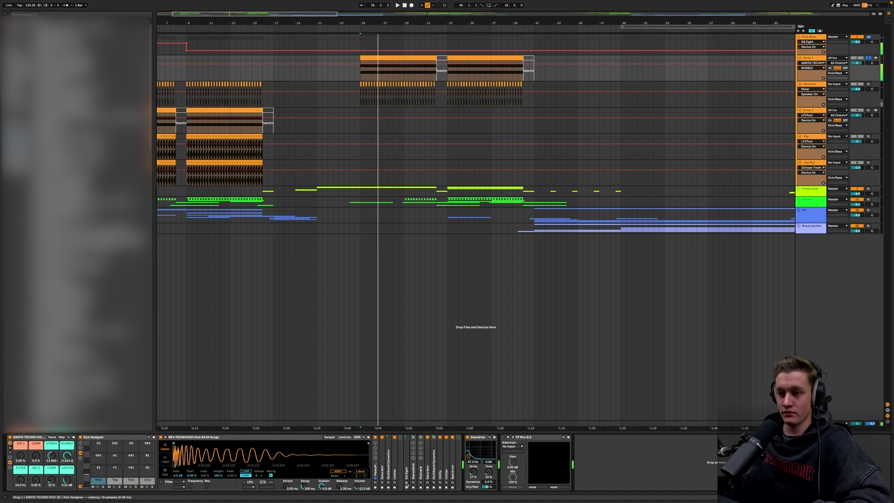
pyautogui.doubleClick(420, 471)
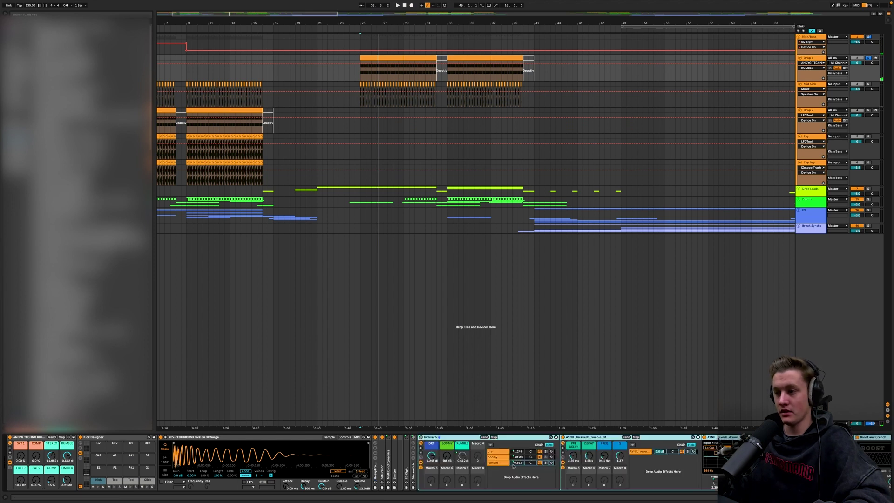
pyautogui.hscroll(10, 512, 466)
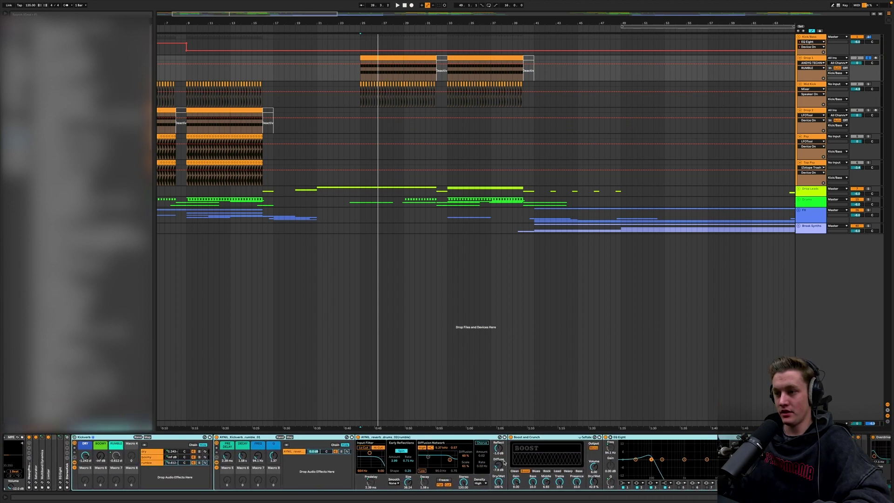
pyautogui.hscroll(5, 504, 462)
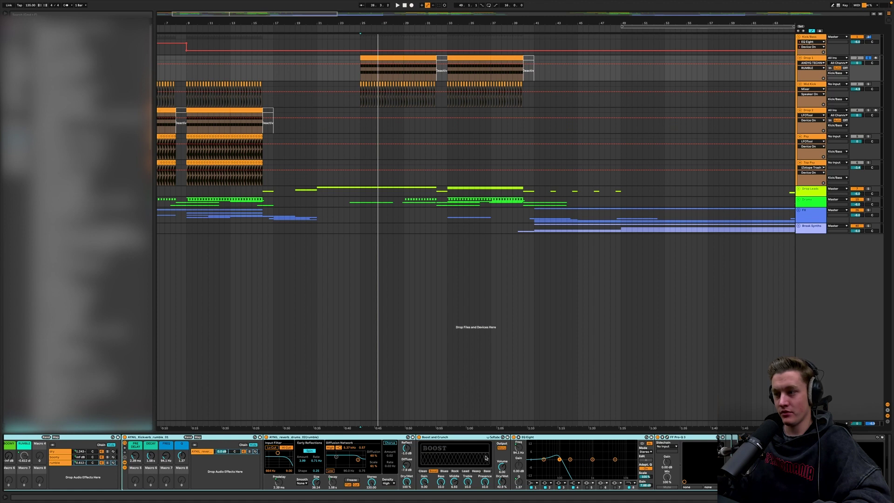
pyautogui.hscroll(3, 486, 458)
pyautogui.hscroll(-9, 465, 456)
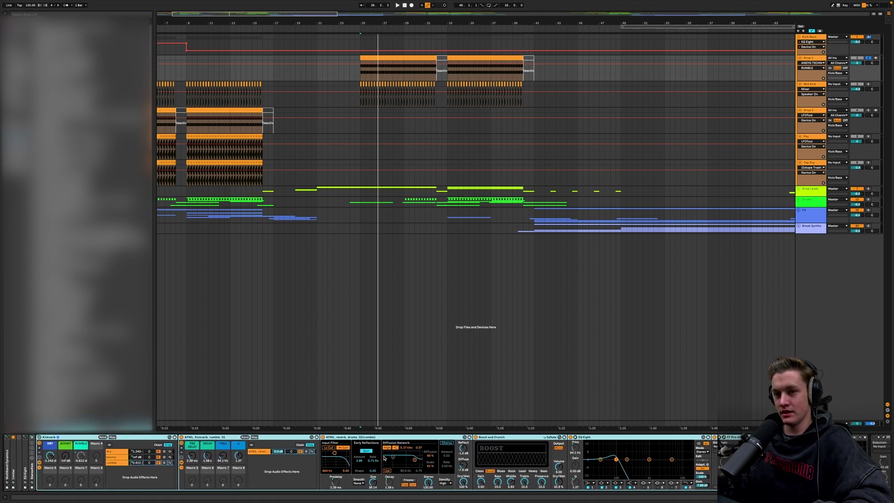
pyautogui.hscroll(5, 384, 458)
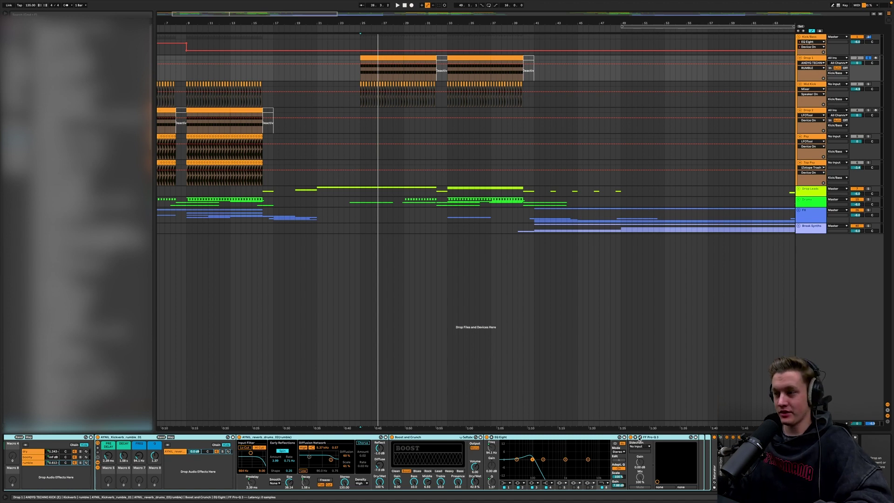
# Examine the curve of the rumble chain's Pro-Q 3, replay the kick, and collapse the Kickverb rack
pyautogui.click(640, 438)
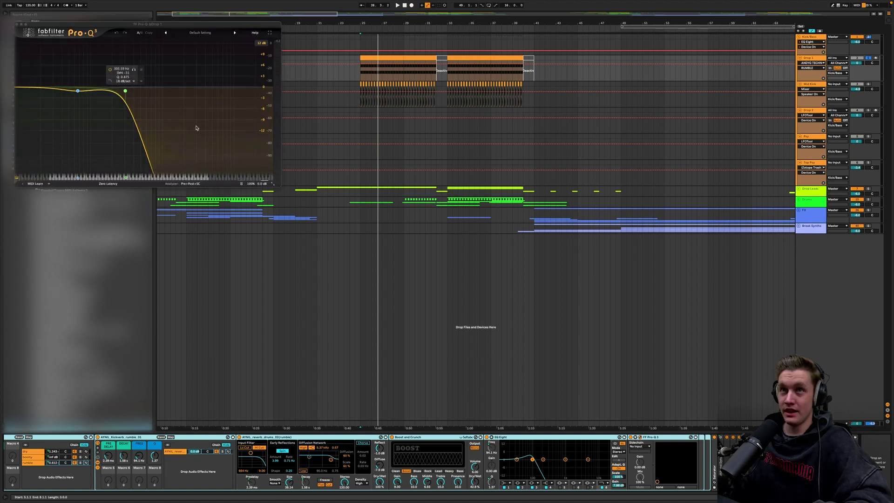
pyautogui.click(16, 24)
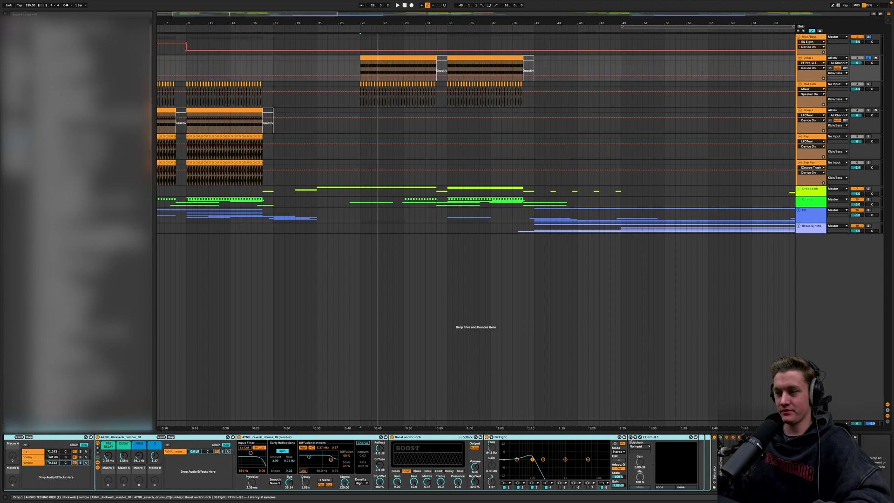
pyautogui.press('space')
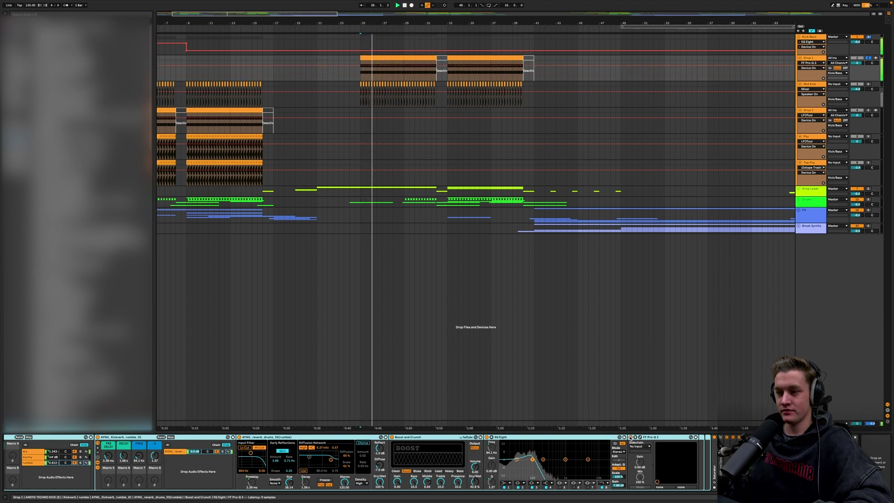
pyautogui.hscroll(-5, 71, 437)
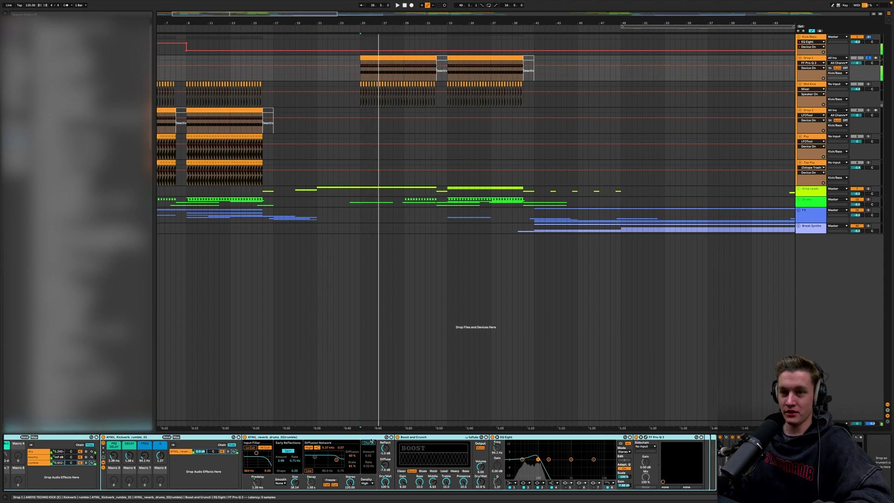
pyautogui.doubleClick(71, 438)
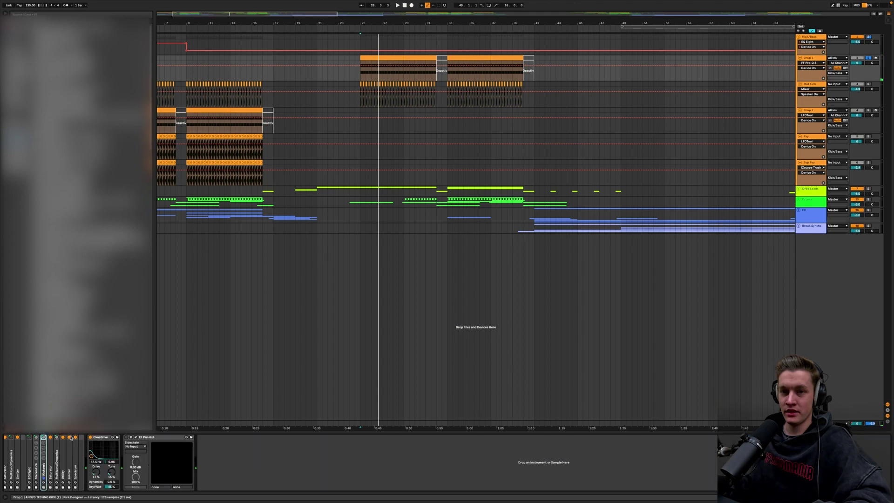
pyautogui.hscroll(-4, 73, 447)
pyautogui.hscroll(-8, 73, 447)
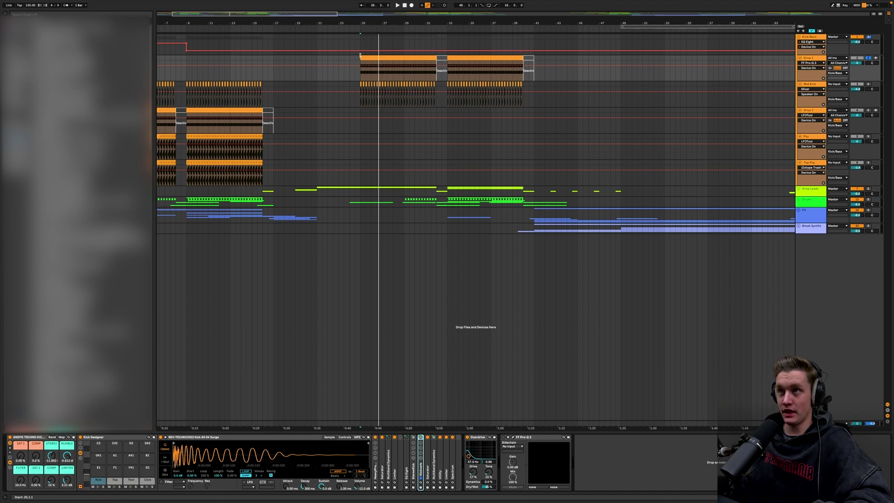
# Show the third pad's sampler chain in Kick Designer and audition the kick layers with pad solos, including the Kick pad
pyautogui.click(126, 481)
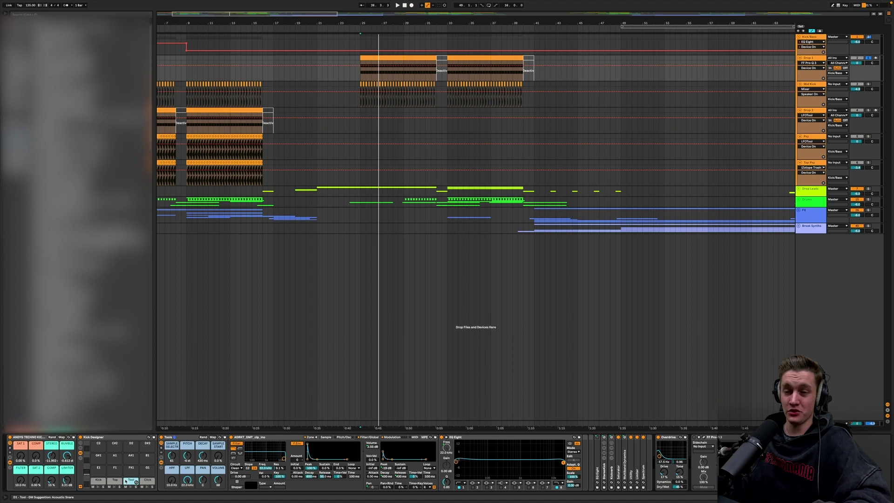
pyautogui.press('space')
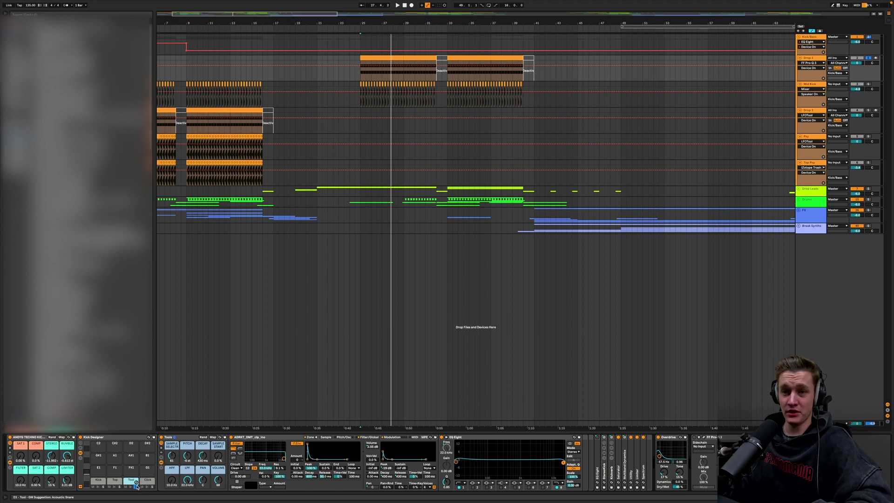
pyautogui.press('space')
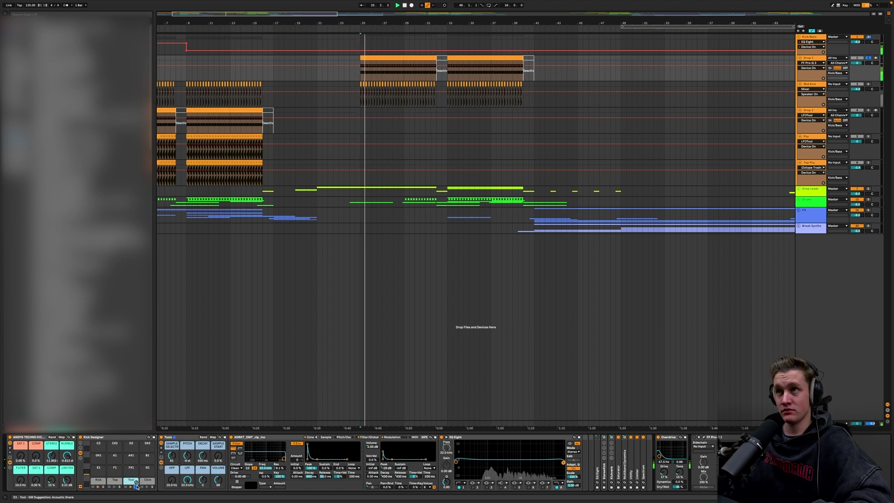
pyautogui.click(103, 487)
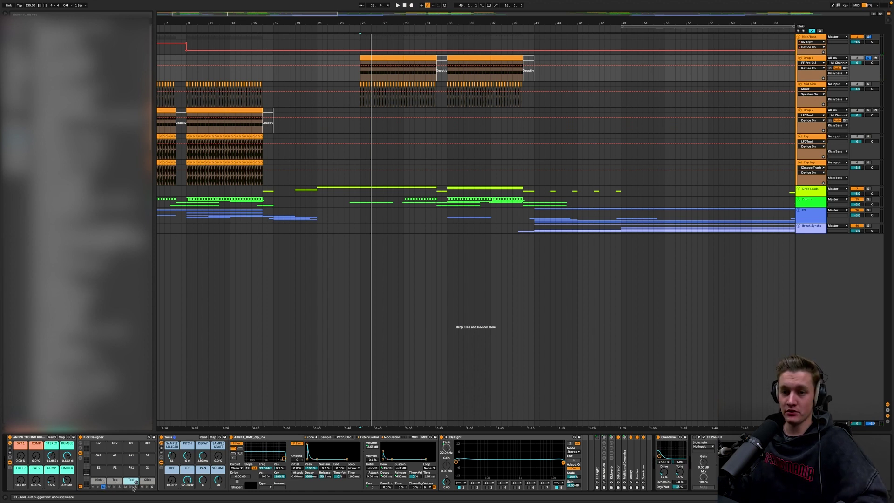
pyautogui.press('space')
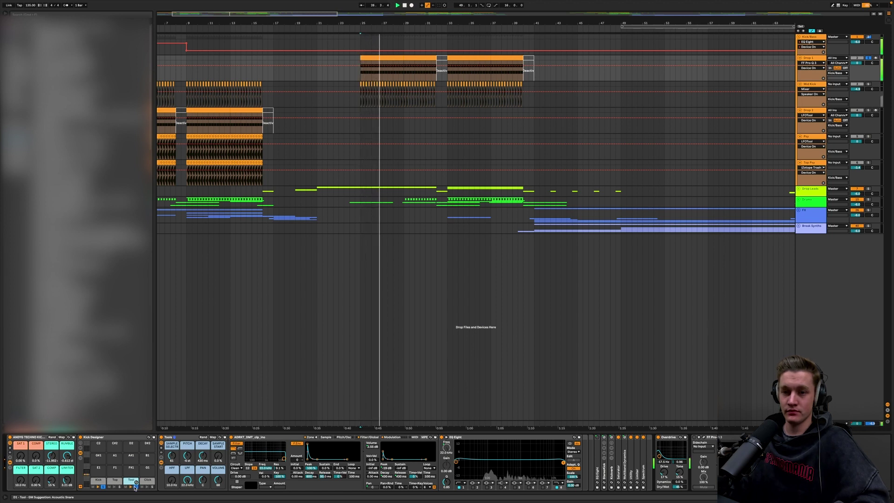
pyautogui.press('space')
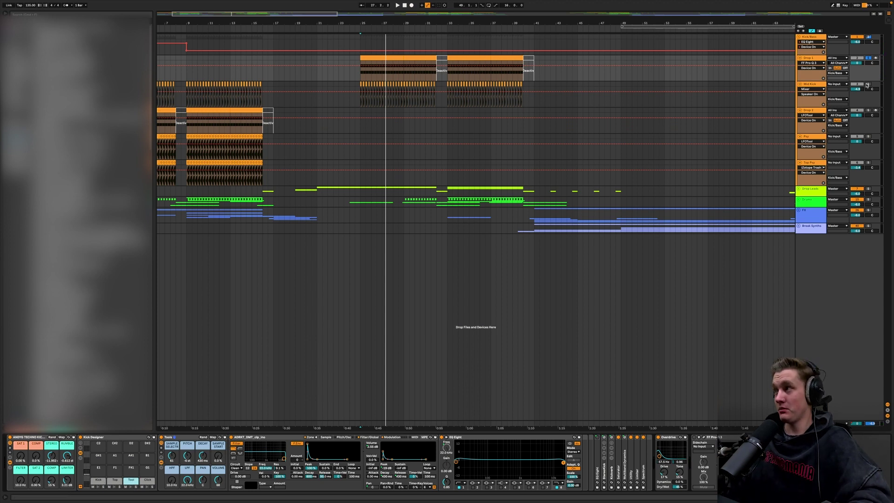
# Audition the soloed Mid Kick track from bar 25 and examine the band settings of its Pro-Q 3
pyautogui.click(362, 99)
pyautogui.press('space')
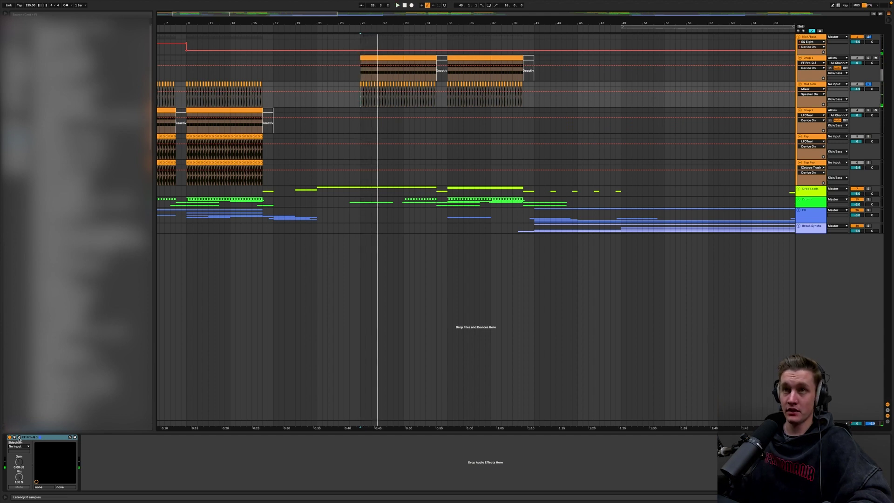
pyautogui.click(19, 437)
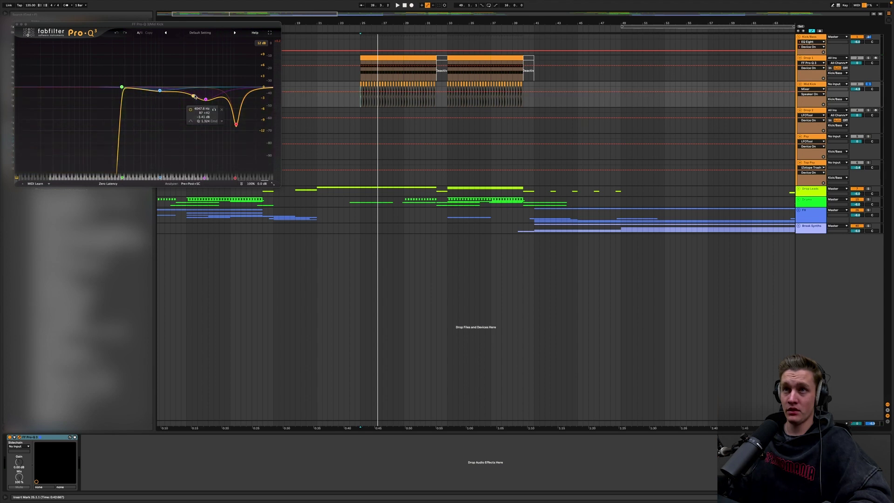
pyautogui.doubleClick(195, 97)
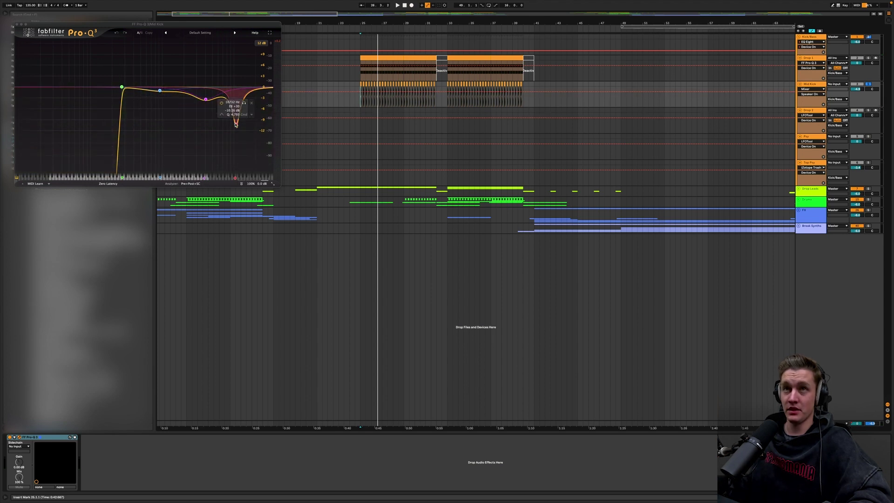
pyautogui.click(17, 24)
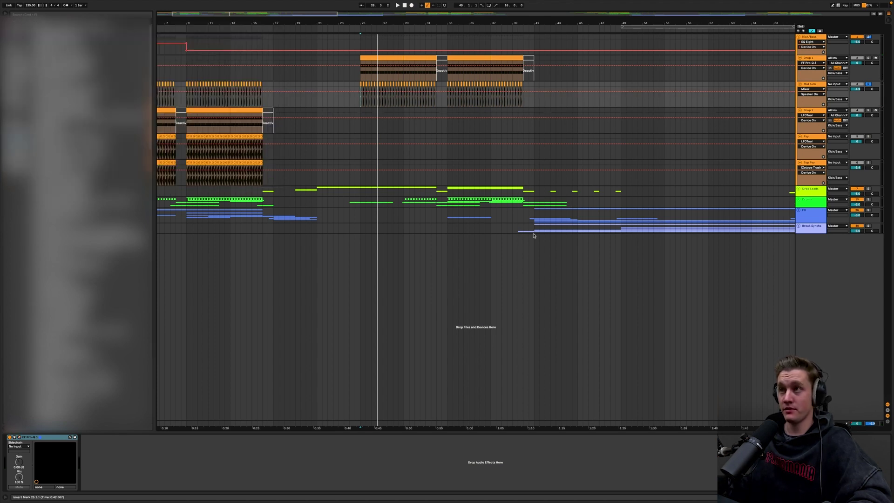
pyautogui.press('space')
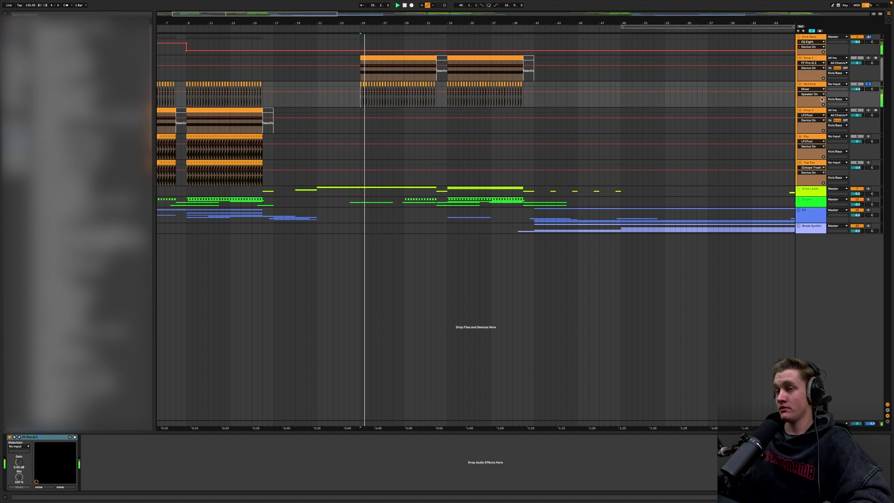
# Show the Kick/Bass group's effects, open its SSLComp compressor and replay the soloed Mid Kick through it
pyautogui.click(811, 42)
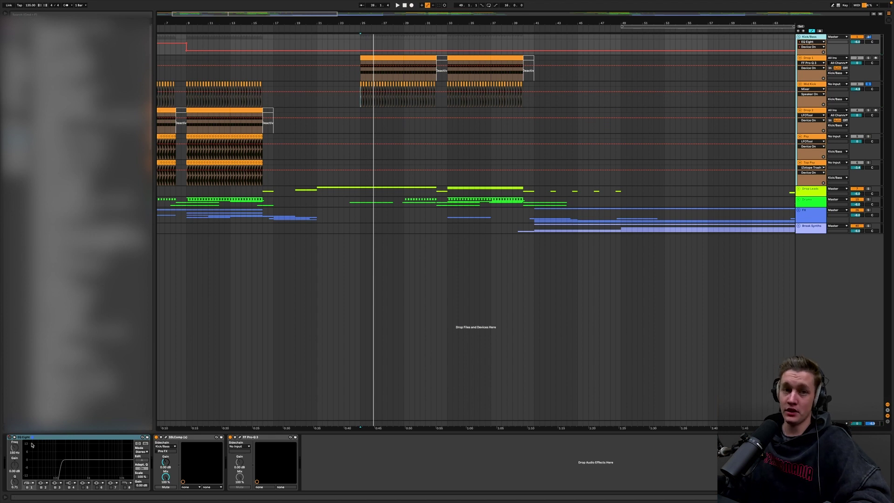
pyautogui.click(165, 437)
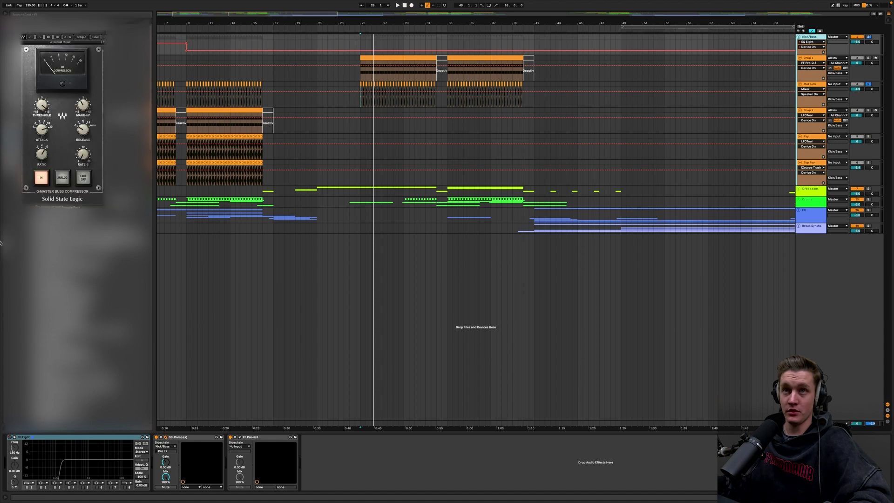
pyautogui.press('space')
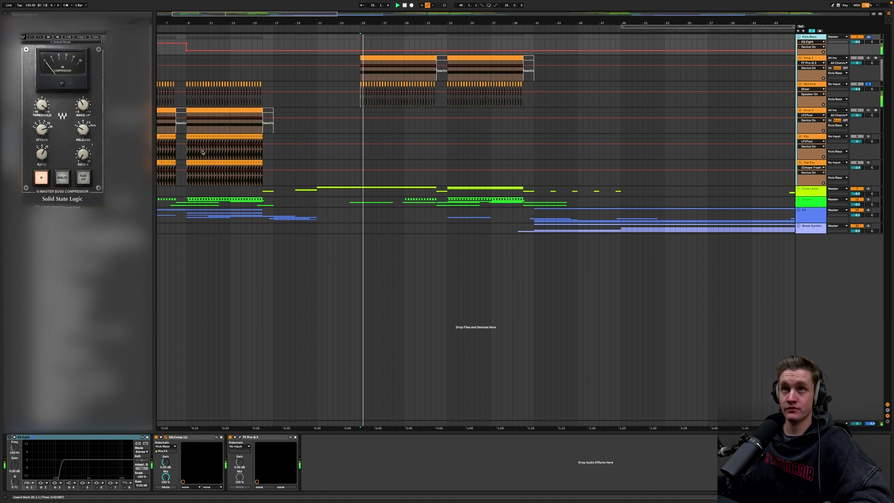
# Solo Drop 1 together with Mid Kick, compare playback with the group's SSLComp bypassed and enabled, and close the compressor
pyautogui.click(868, 58)
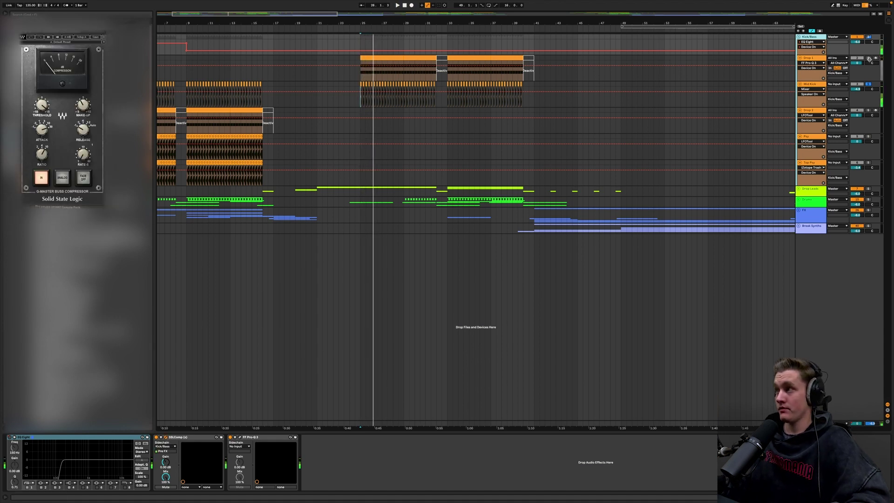
pyautogui.press('space')
pyautogui.press('space')
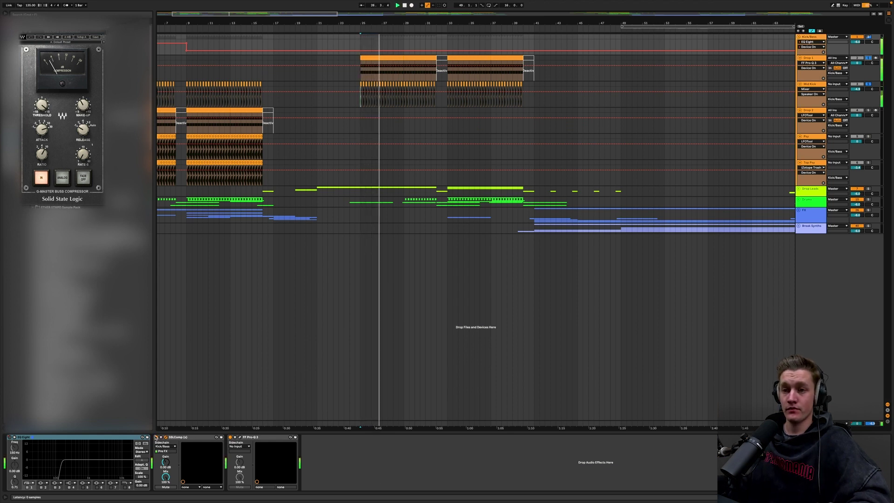
pyautogui.click(156, 437)
pyautogui.click(157, 437)
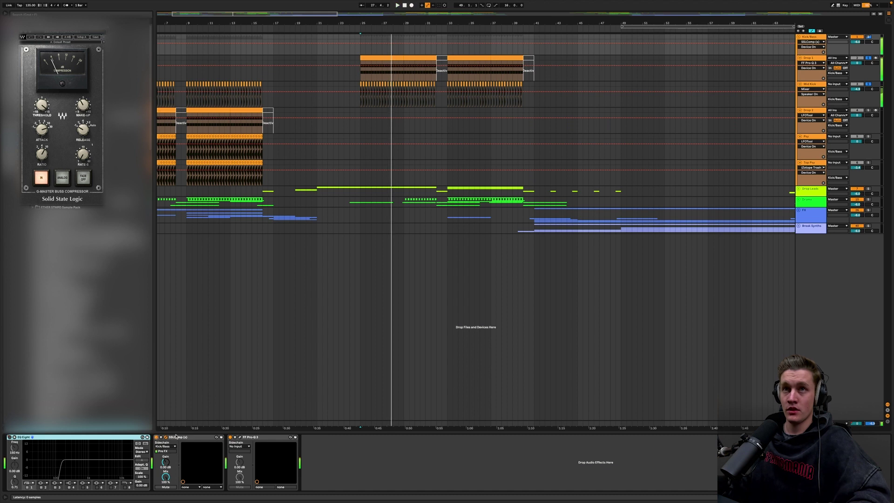
pyautogui.click(22, 36)
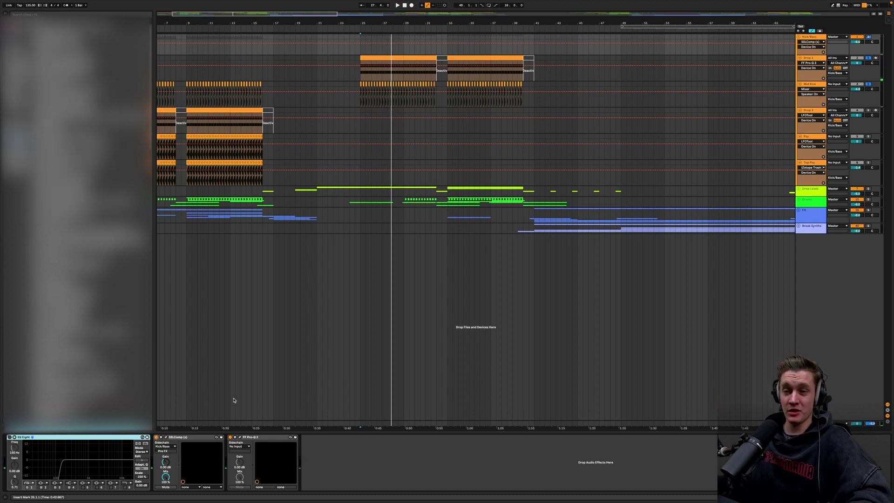
# Examine the band cuts in the Kick/Bass group's Pro-Q 3 and close its window
pyautogui.click(239, 437)
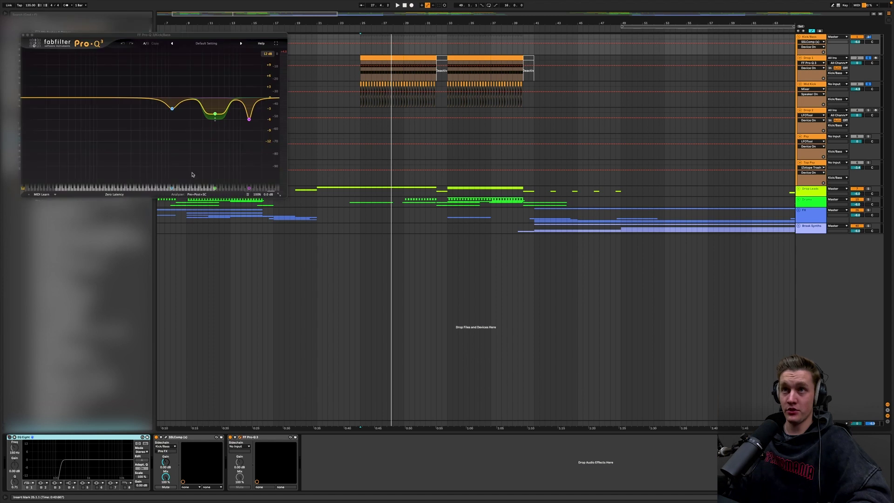
pyautogui.moveTo(242, 112)
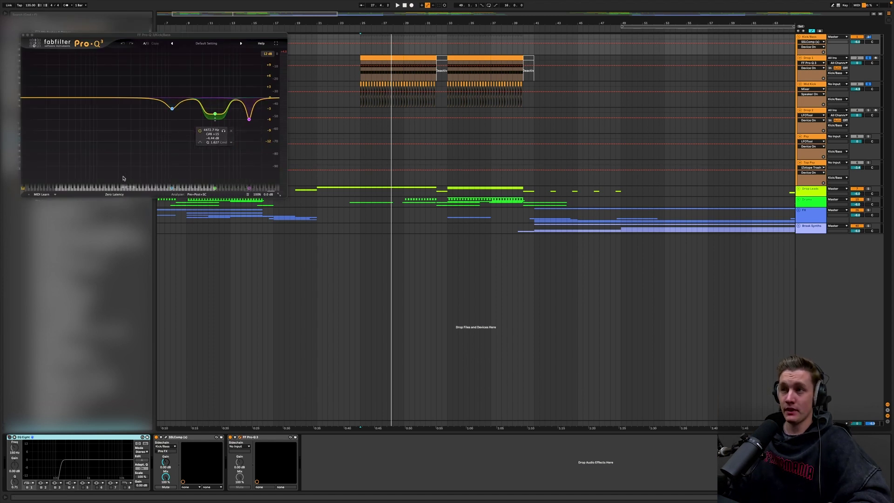
pyautogui.click(23, 35)
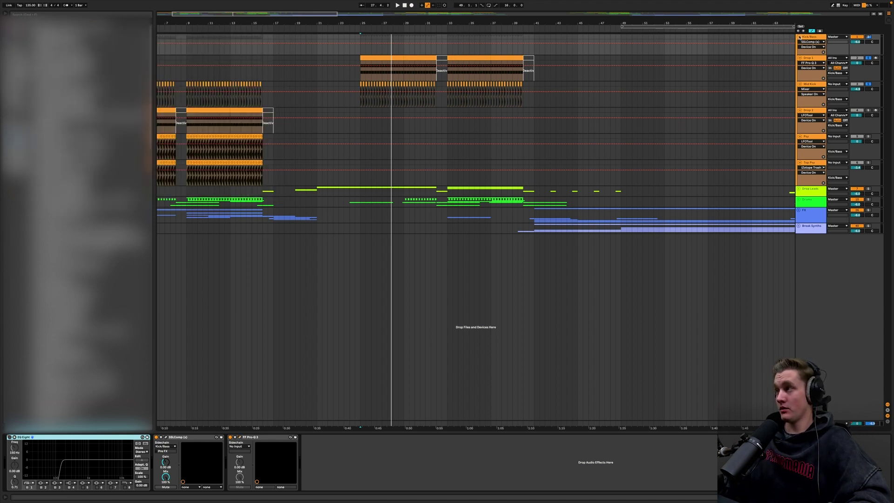
# Collapse the Kick/Bass group, then solo and expand the Drums group
pyautogui.click(800, 37)
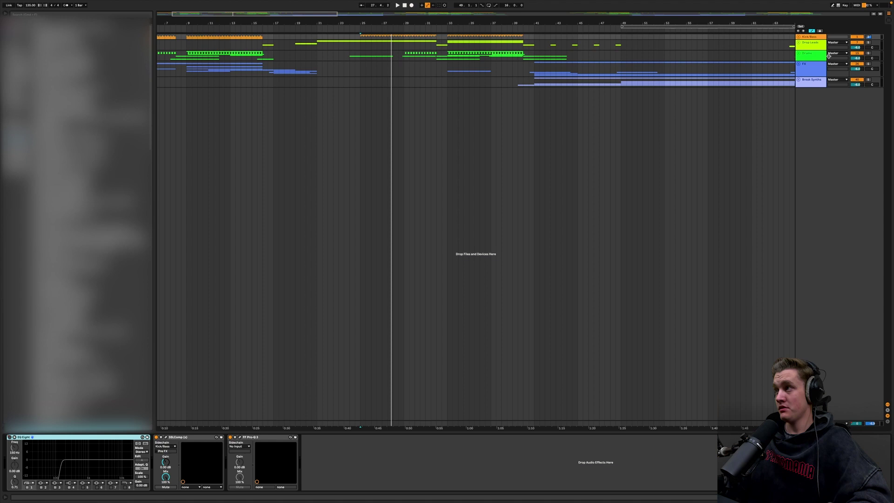
pyautogui.click(868, 53)
pyautogui.click(798, 55)
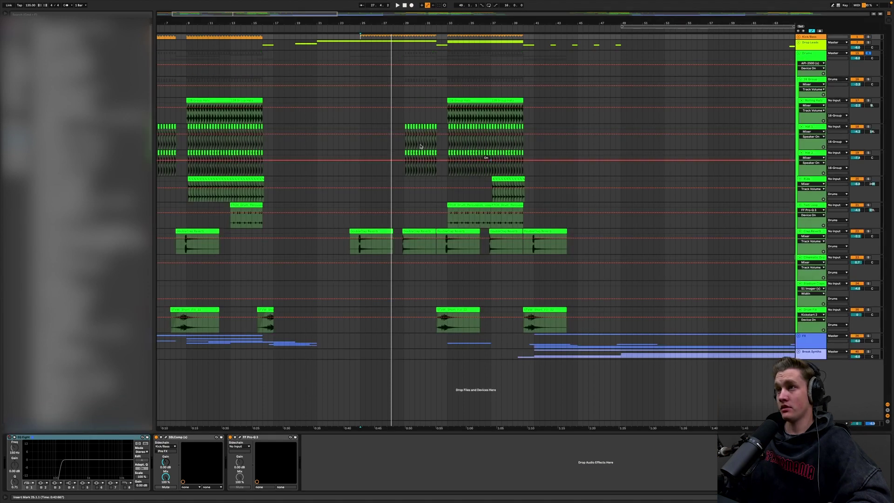
# Solo the 16 Group inside Drums and play it from the start of the hat clips at bar 29
pyautogui.click(404, 126)
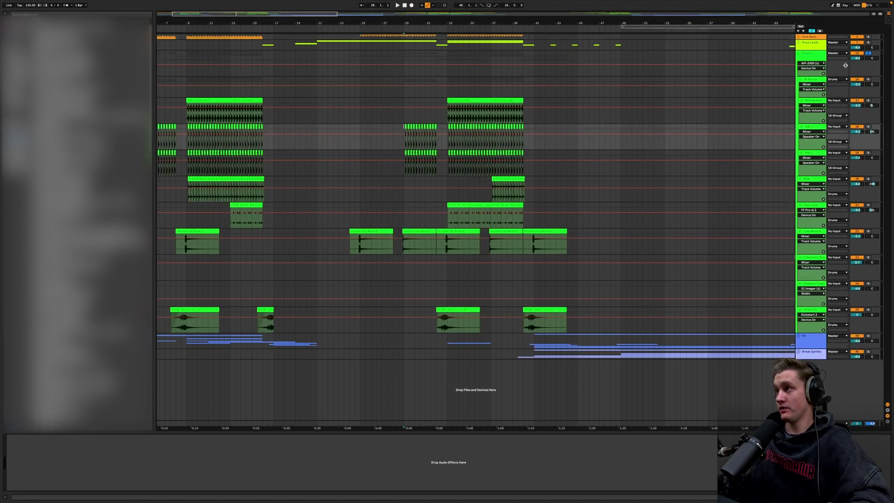
pyautogui.click(867, 80)
pyautogui.press('space')
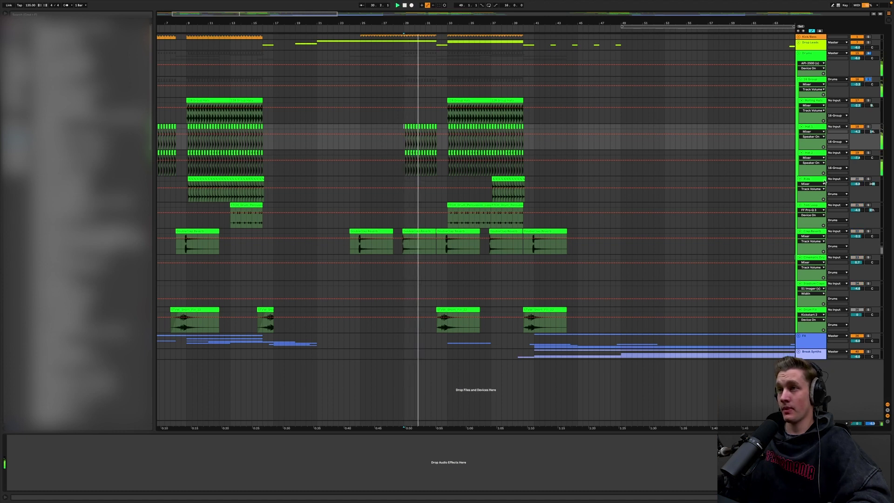
# Replay the soloed 16 Group with the lower hat track muted, and unmute that track during playback to compare
pyautogui.click(817, 126)
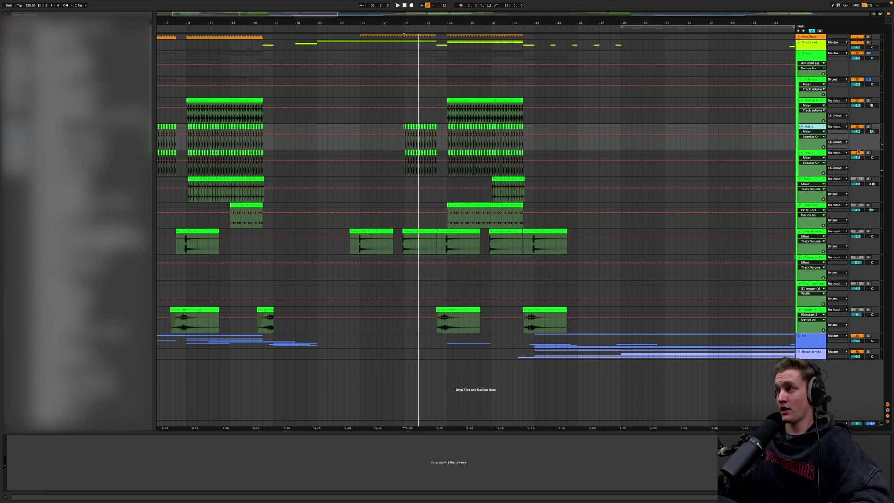
pyautogui.click(857, 152)
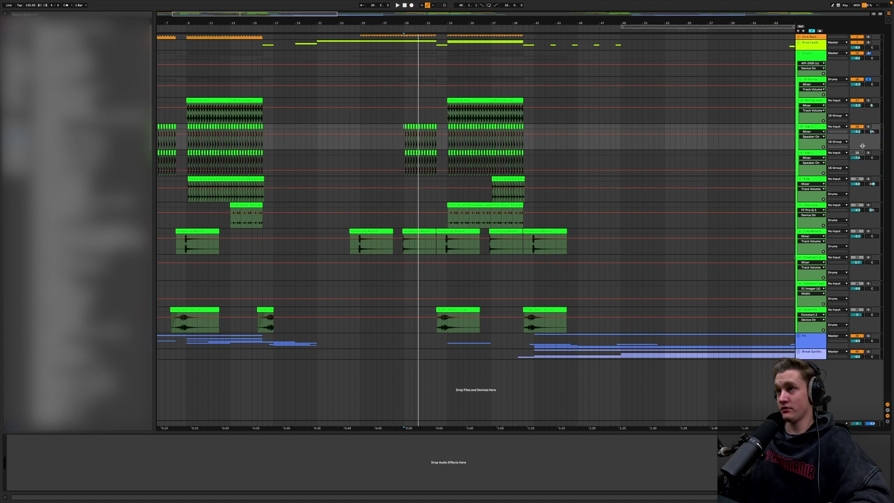
pyautogui.press('space')
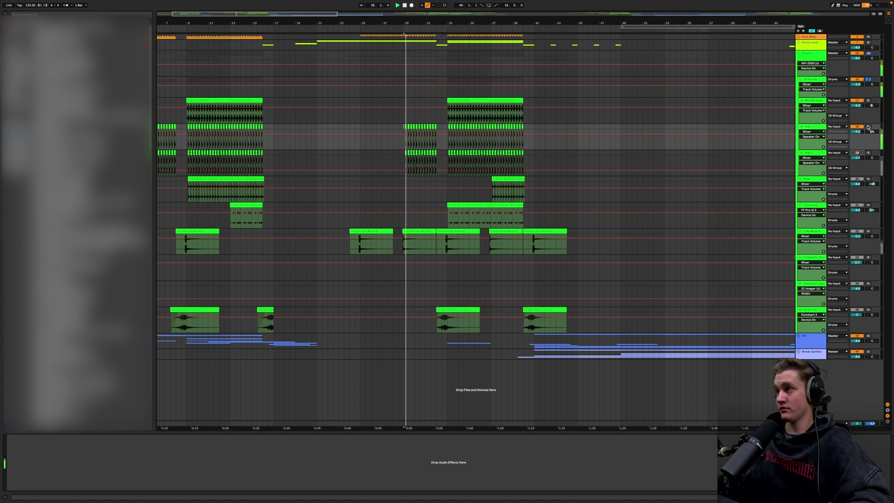
pyautogui.click(856, 153)
pyautogui.press('space')
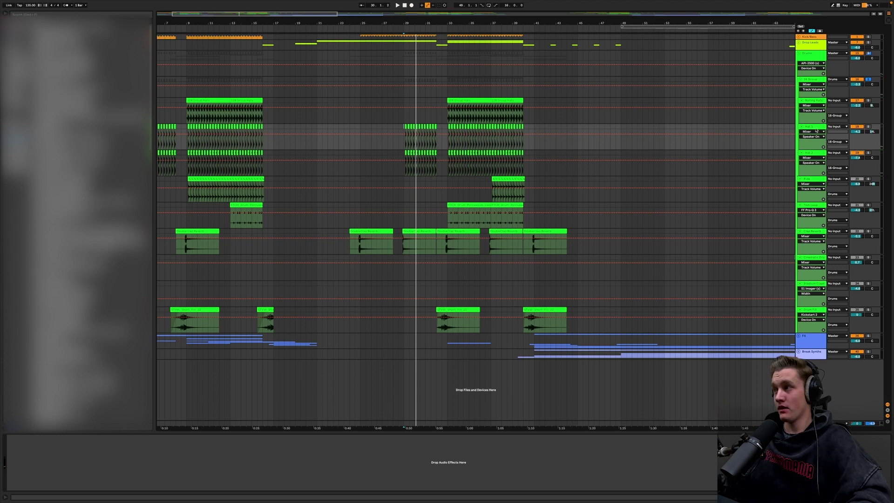
# Check both hat tracks for effects, examine the band settings in the 16 Group's Pro-Q 3 and close its window
pyautogui.click(815, 128)
pyautogui.click(813, 153)
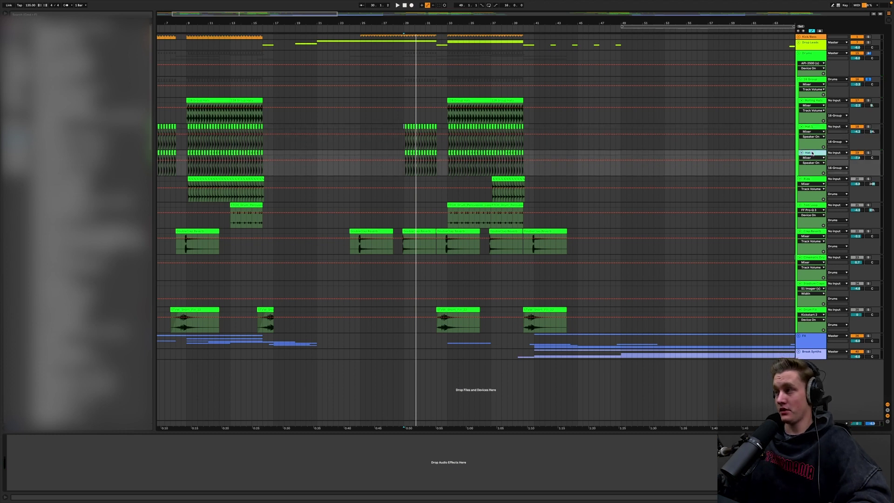
pyautogui.click(810, 83)
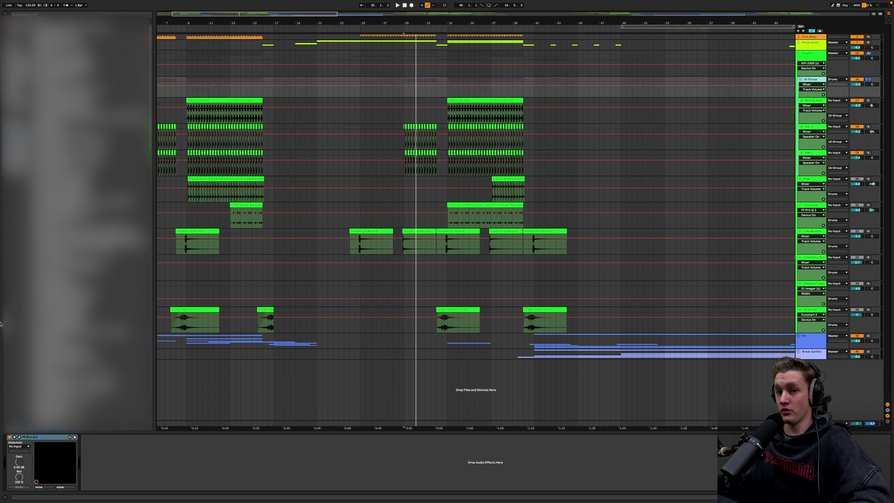
pyautogui.click(19, 437)
pyautogui.moveTo(109, 90)
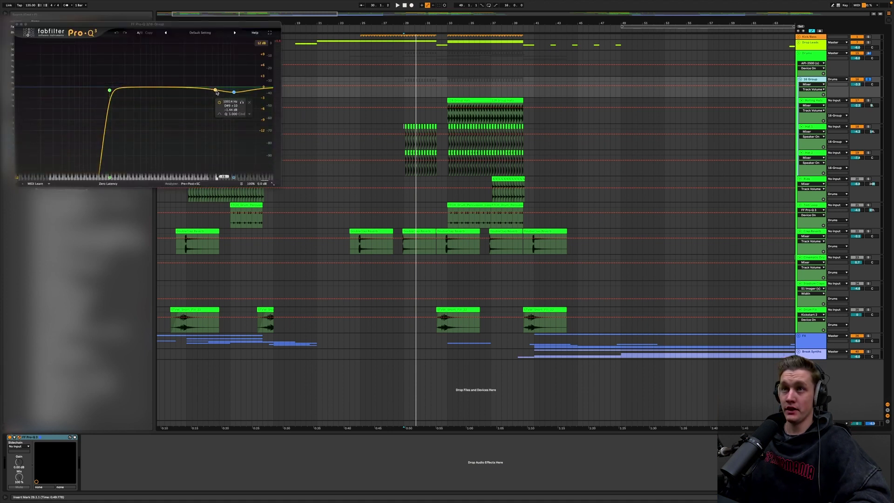
pyautogui.click(15, 25)
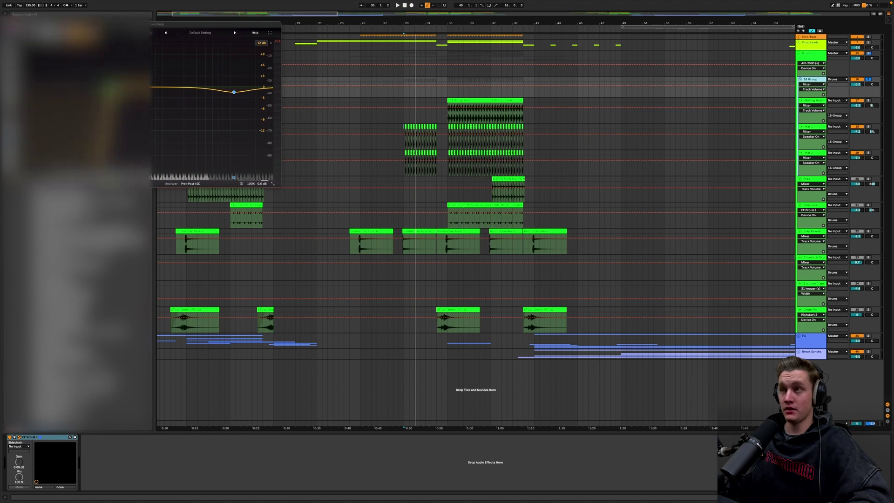
# Audition the 16 Group's top track in solo from bar 33 and add both hat tracks to the solo
pyautogui.click(450, 120)
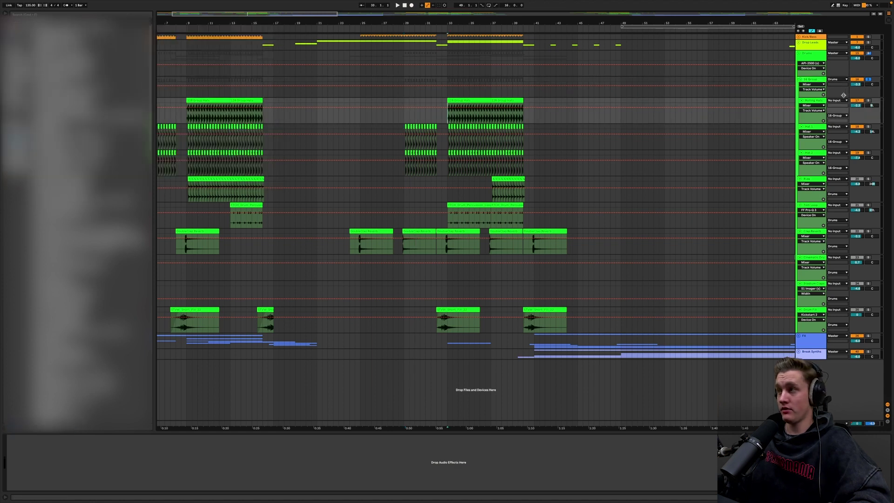
pyautogui.press('space')
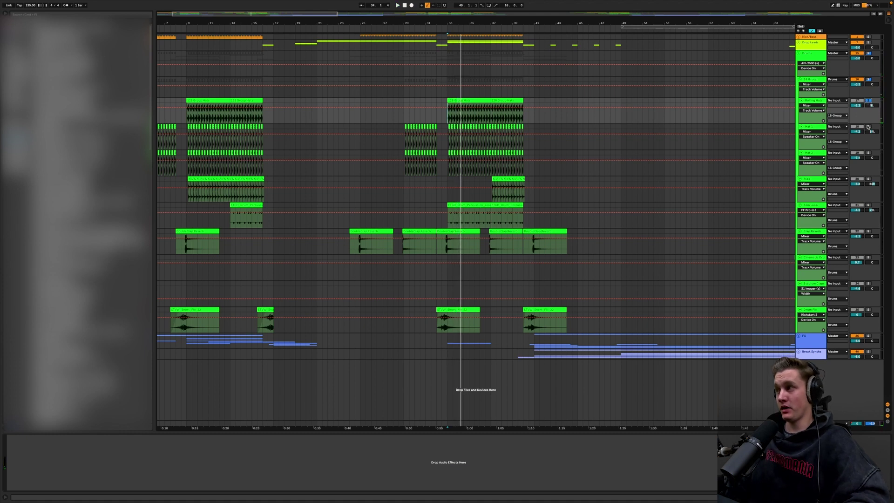
pyautogui.click(868, 153)
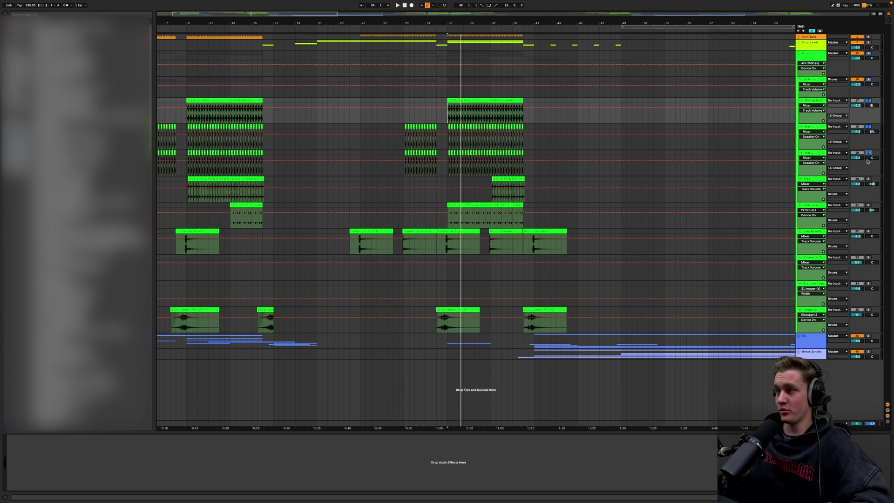
# Solo the Ride track in the Drums group and play it from its clip start at bar 37
pyautogui.click(868, 179)
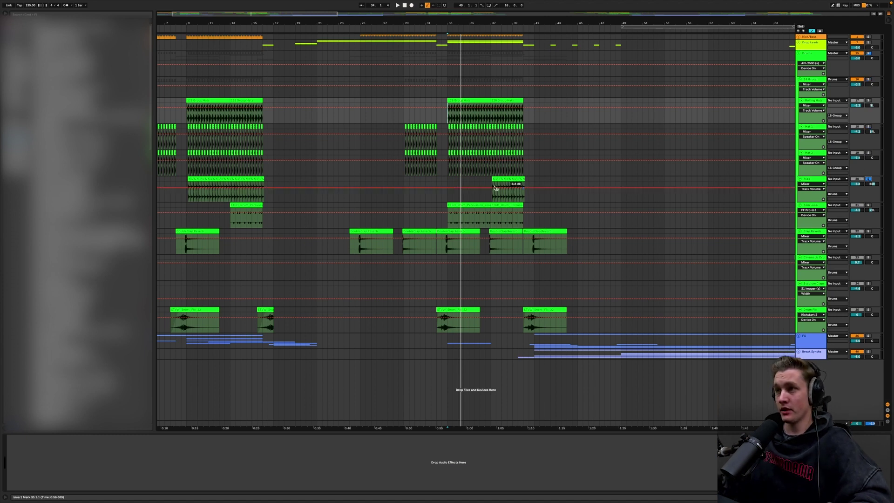
pyautogui.click(492, 195)
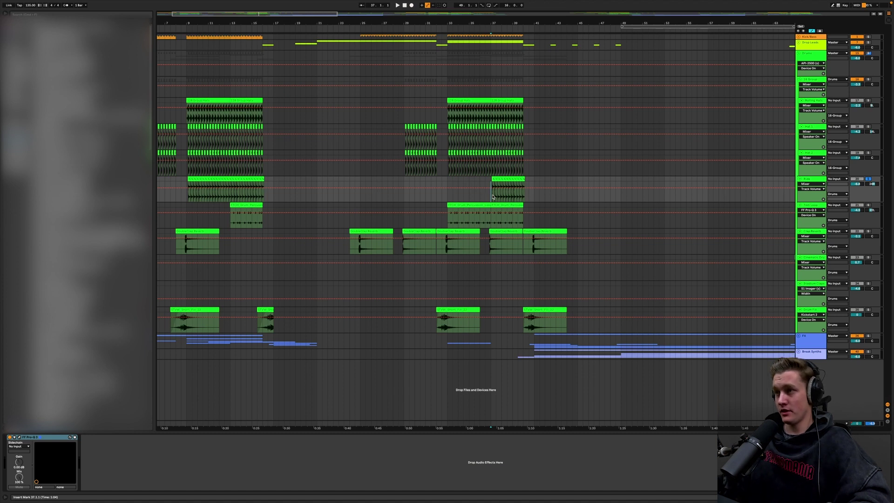
pyautogui.press('space')
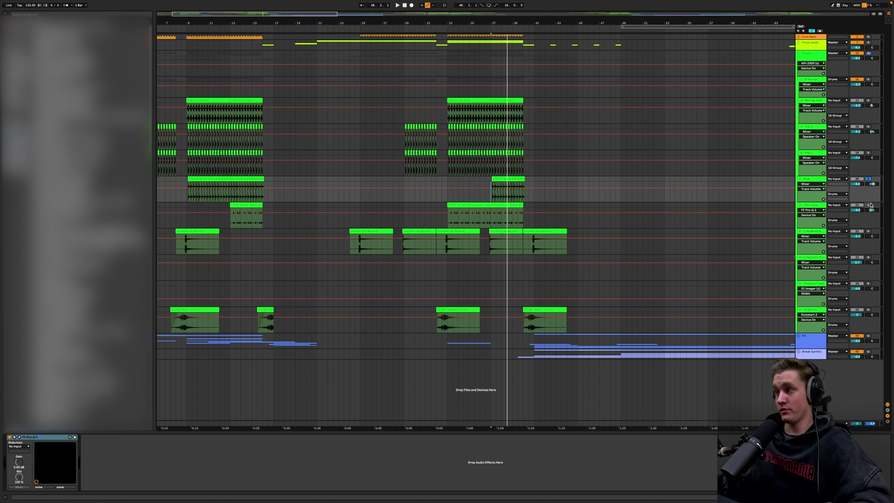
# Solo the loop track below Ride, play it from bar 33, then examine its Pro-Q 3 filtering and close the window
pyautogui.click(868, 205)
pyautogui.press('space')
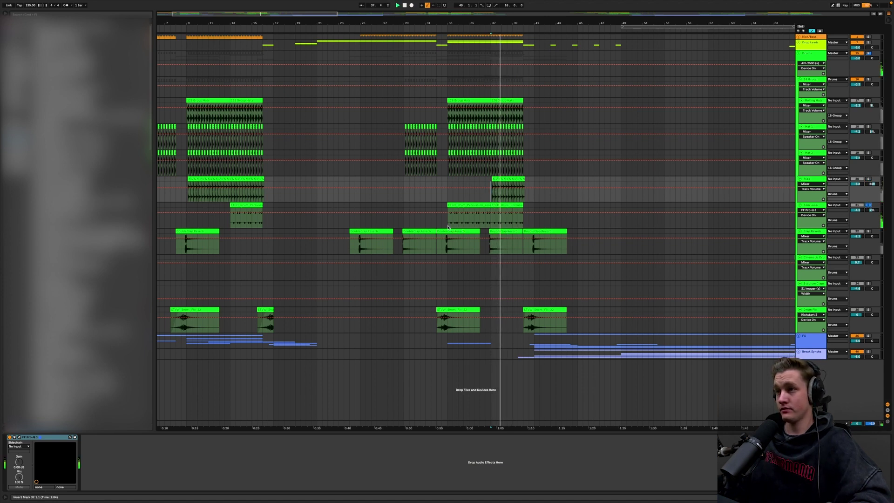
pyautogui.click(448, 226)
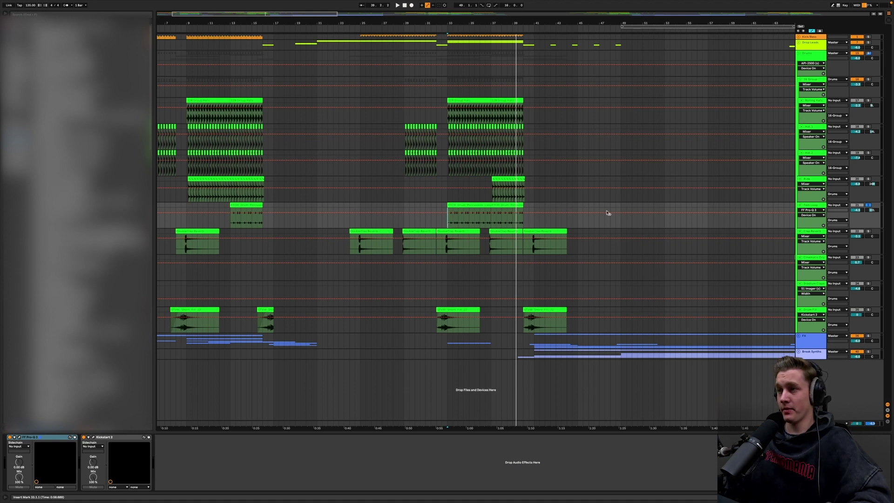
pyautogui.click(18, 437)
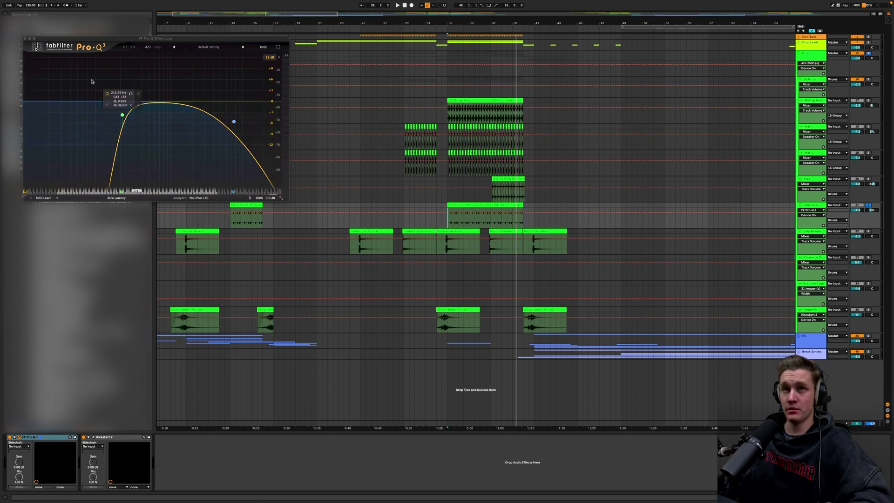
pyautogui.click(25, 39)
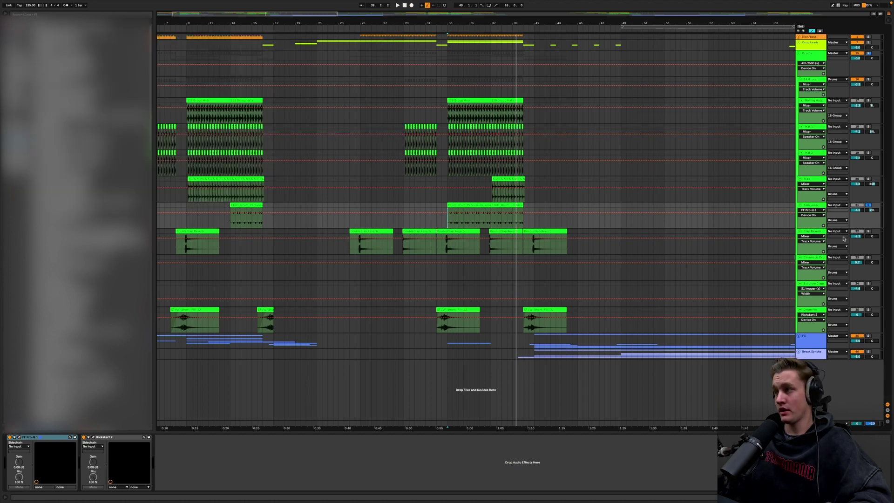
# Solo the track below the loop and play its hits from just before bar 33 and just before bar 37
pyautogui.click(868, 232)
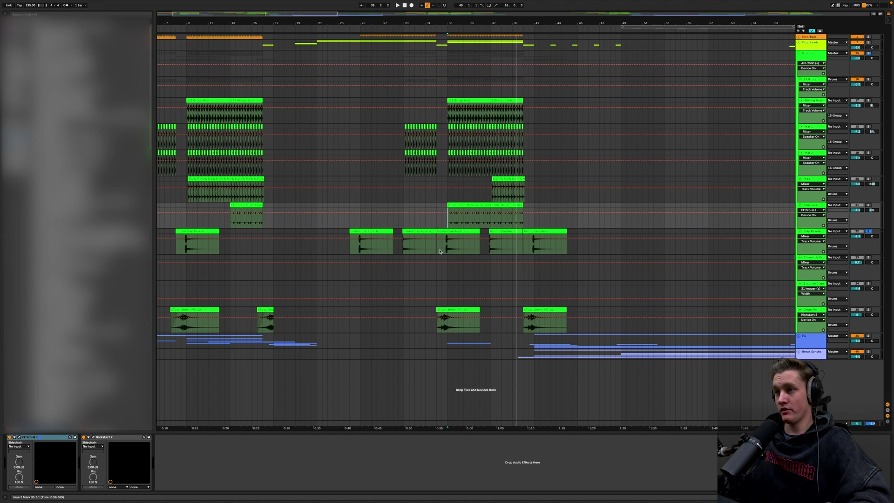
pyautogui.click(440, 251)
pyautogui.press('space')
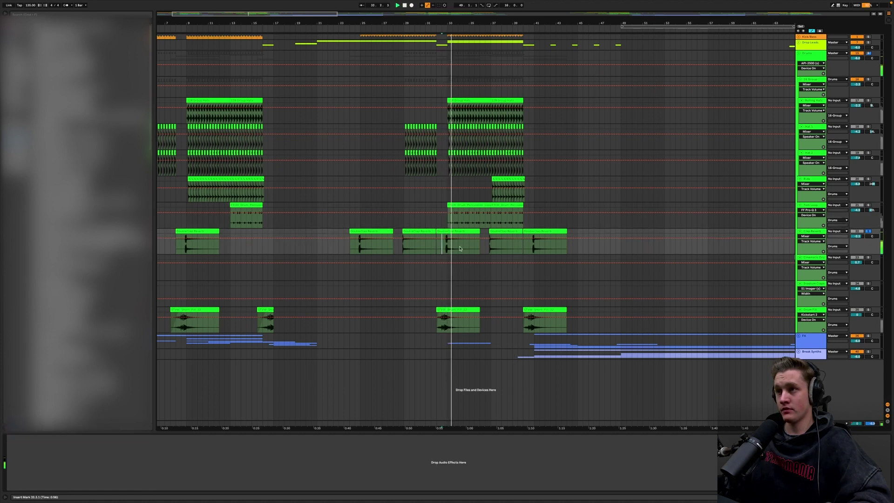
pyautogui.click(486, 246)
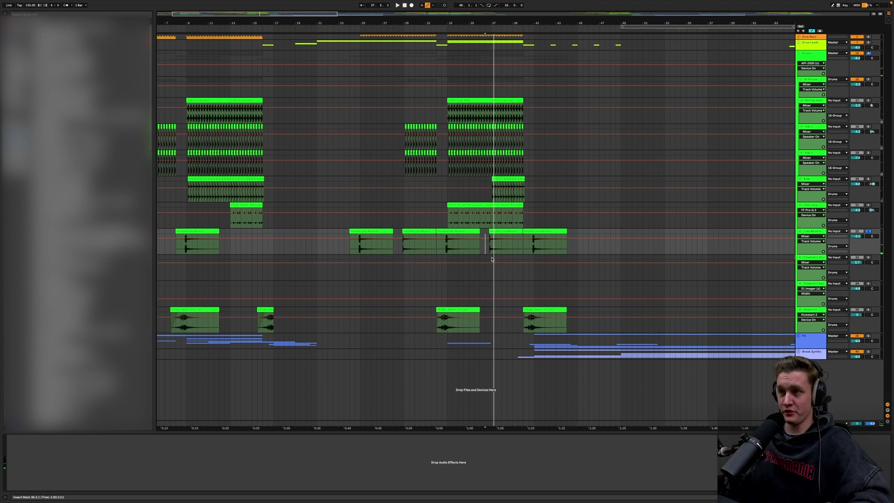
# Solo the Drum FX track, play its clip from bar 32, then examine its Pro-Q 3 low cut and close the window
pyautogui.click(868, 310)
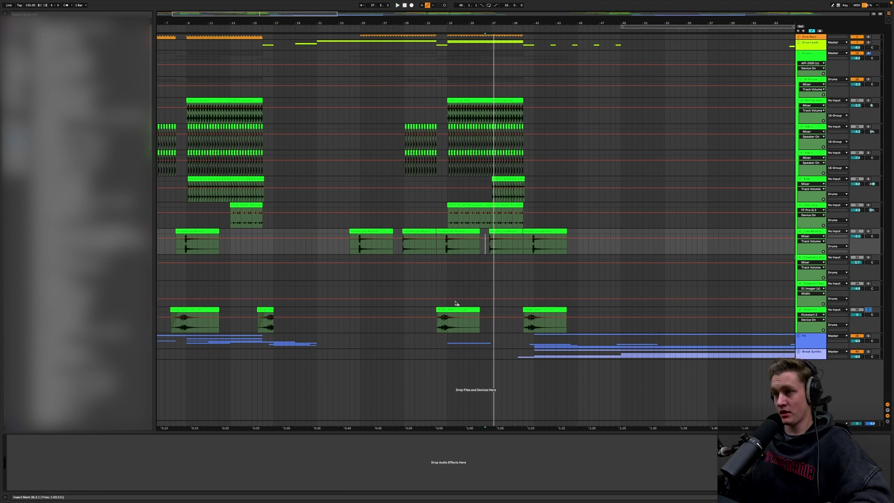
pyautogui.click(437, 330)
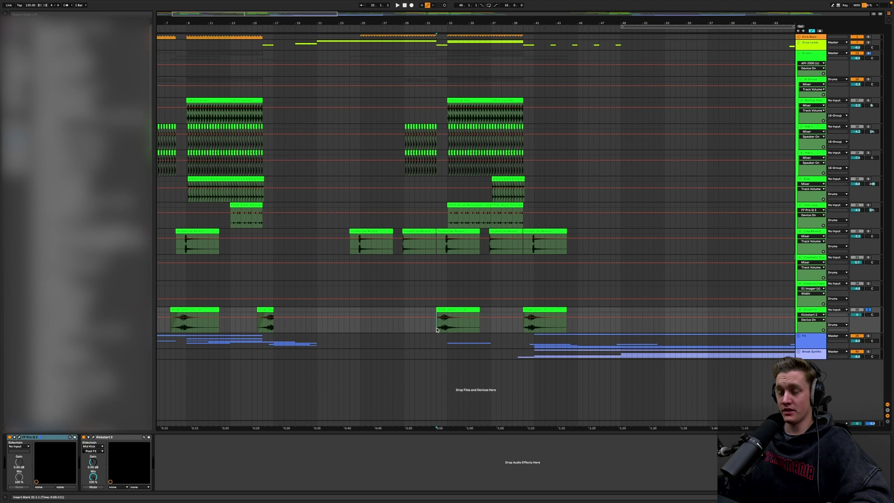
pyautogui.press('space')
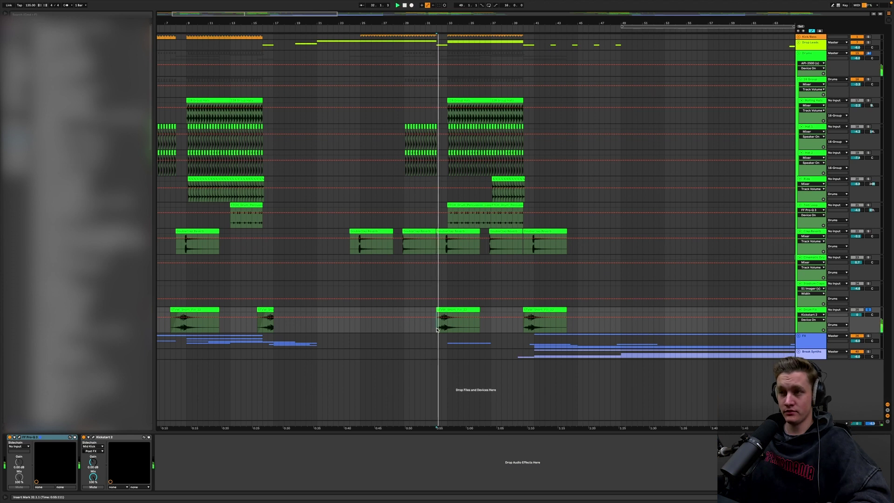
pyautogui.click(18, 438)
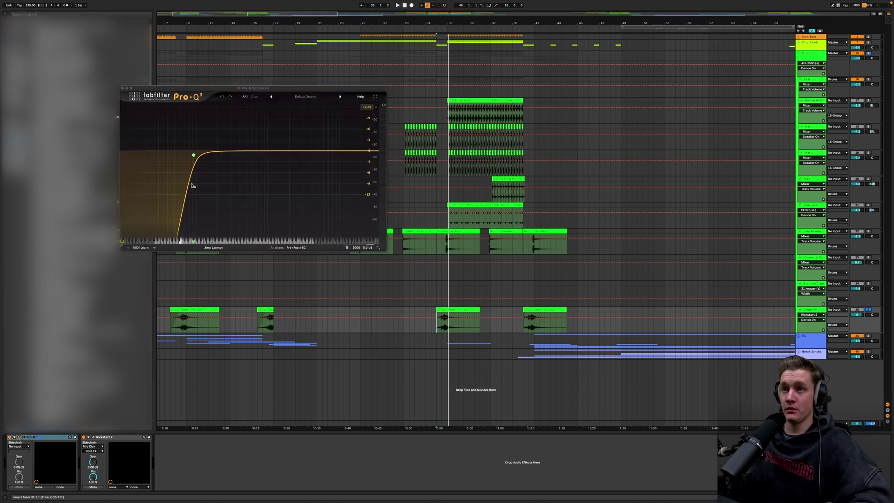
pyautogui.click(121, 88)
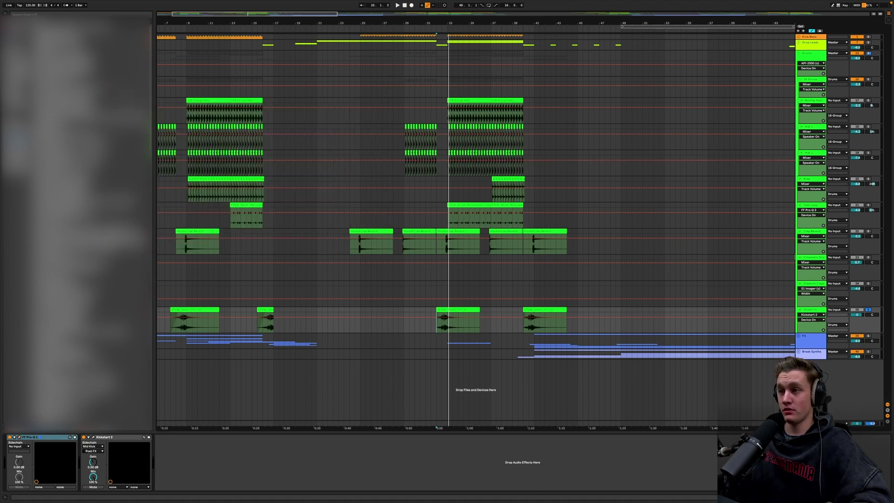
# Clear the Drum FX solo, collapse the Drums group and expand the FX group to look over its tracks
pyautogui.click(872, 309)
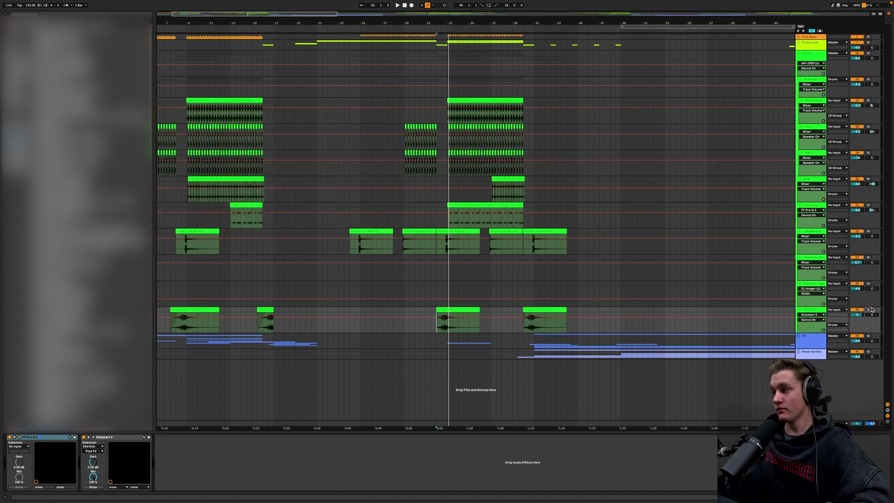
pyautogui.click(798, 55)
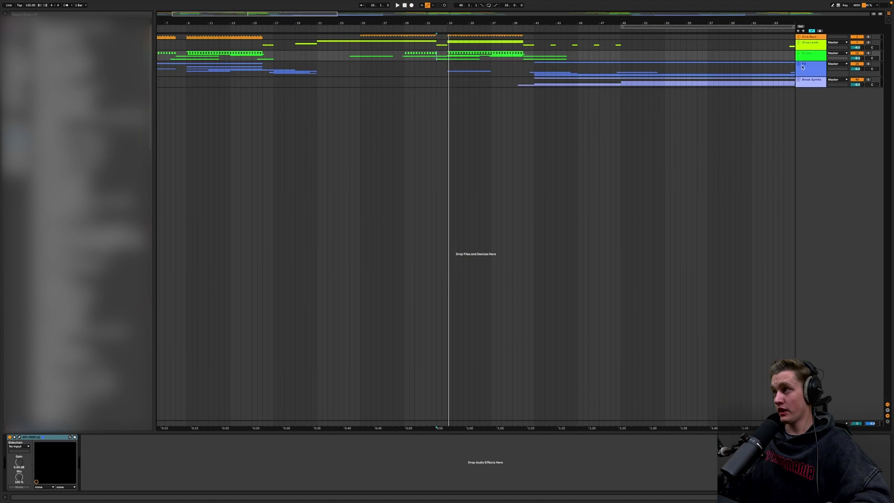
pyautogui.click(800, 65)
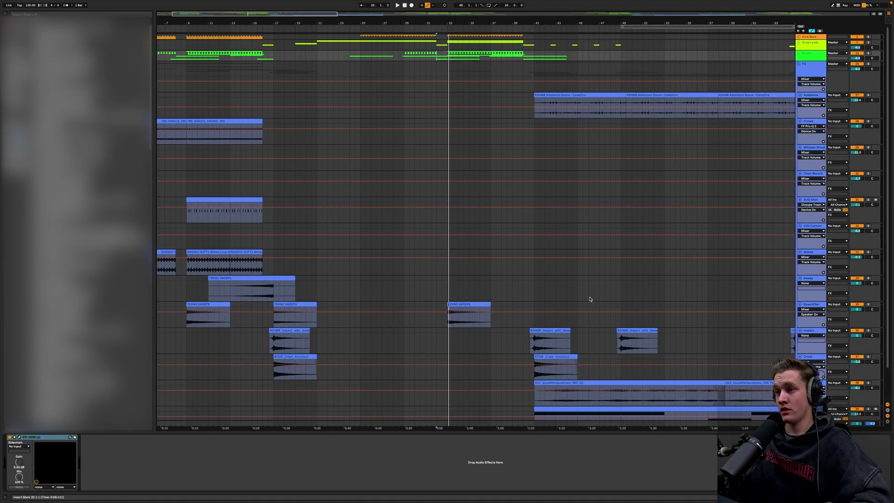
pyautogui.scroll(-2, 516, 270)
pyautogui.scroll(2, 508, 268)
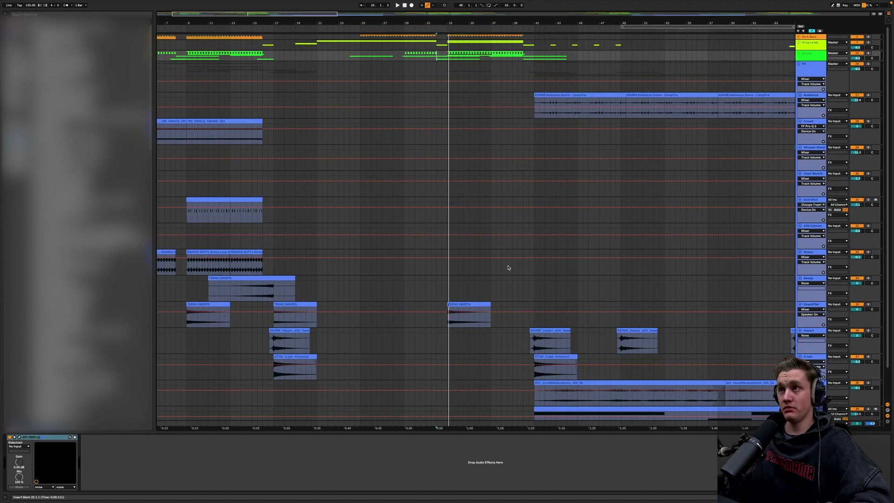
# Audition the Downlifter track in solo from just before bar 33, then clear its solo
pyautogui.click(360, 303)
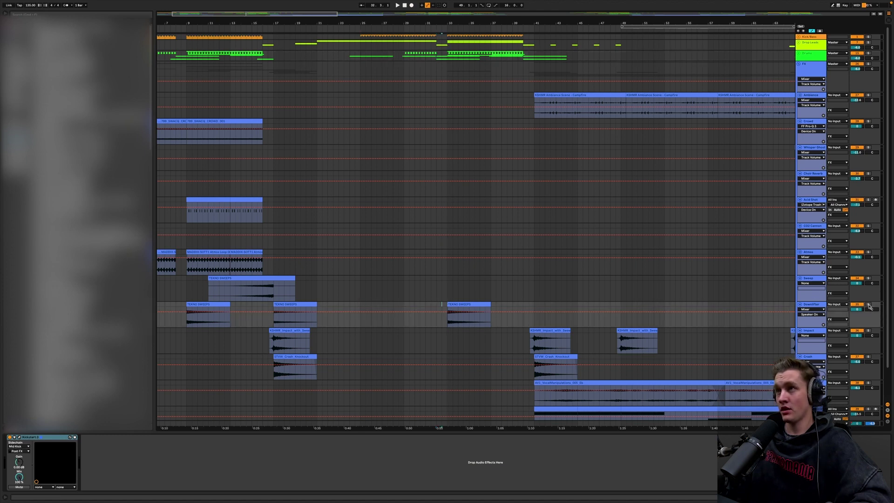
pyautogui.click(868, 305)
pyautogui.press('space')
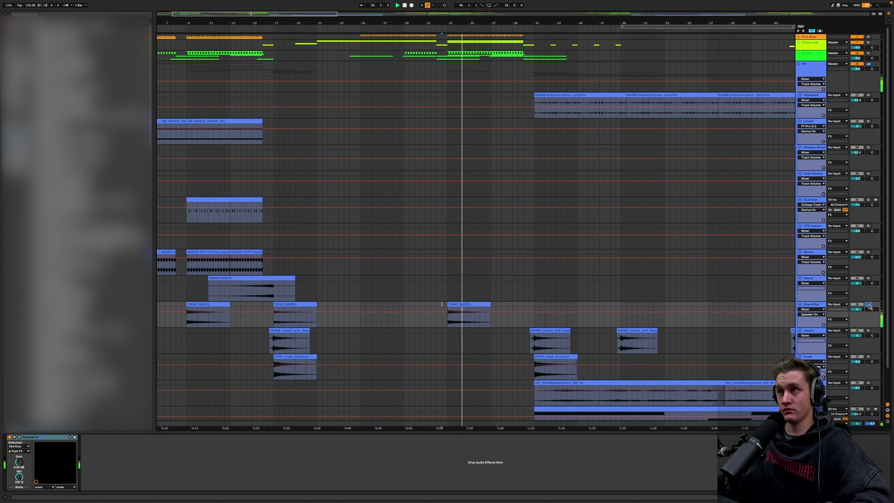
pyautogui.click(867, 305)
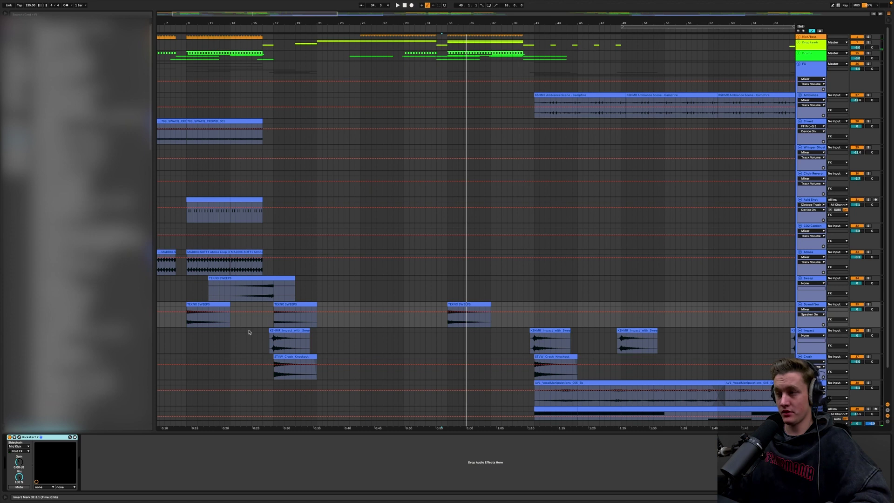
# Collapse the FX group and expand the Break Synths group to look over its tracks in the break section
pyautogui.hscroll(5, 754, 140)
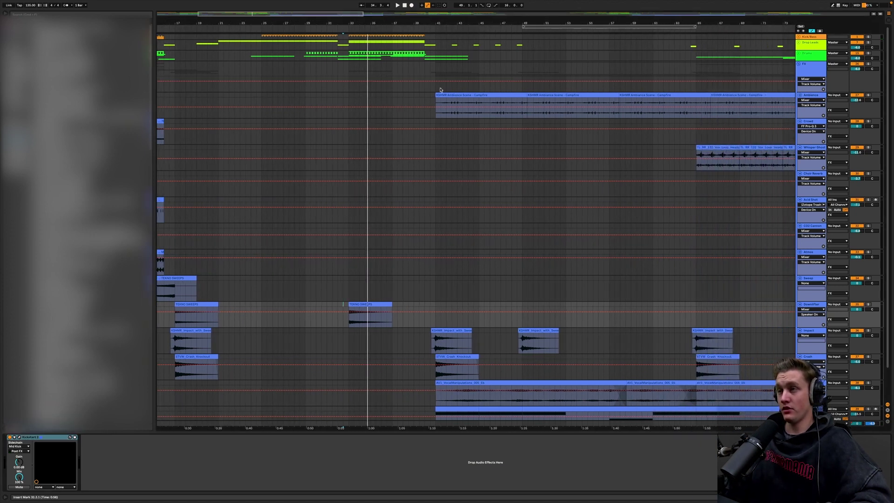
pyautogui.click(798, 65)
pyautogui.click(799, 80)
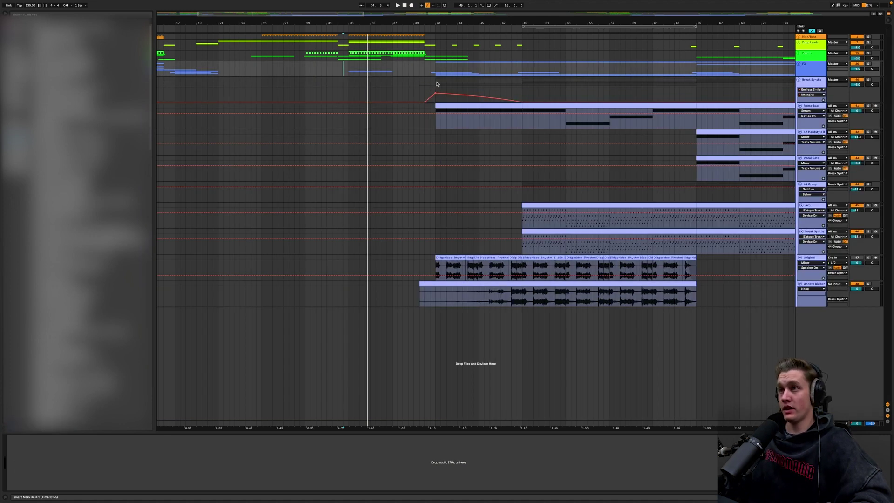
# Solo the Break Synths group and play the break from bar 41
pyautogui.click(436, 84)
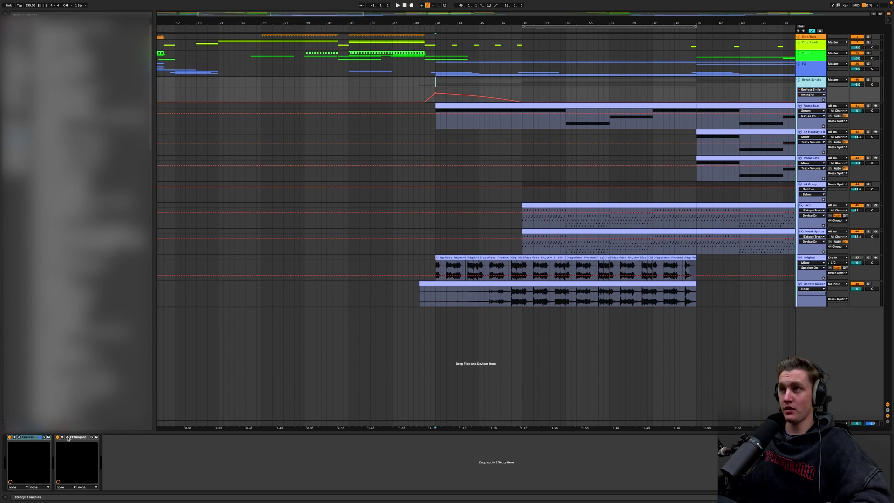
pyautogui.click(867, 80)
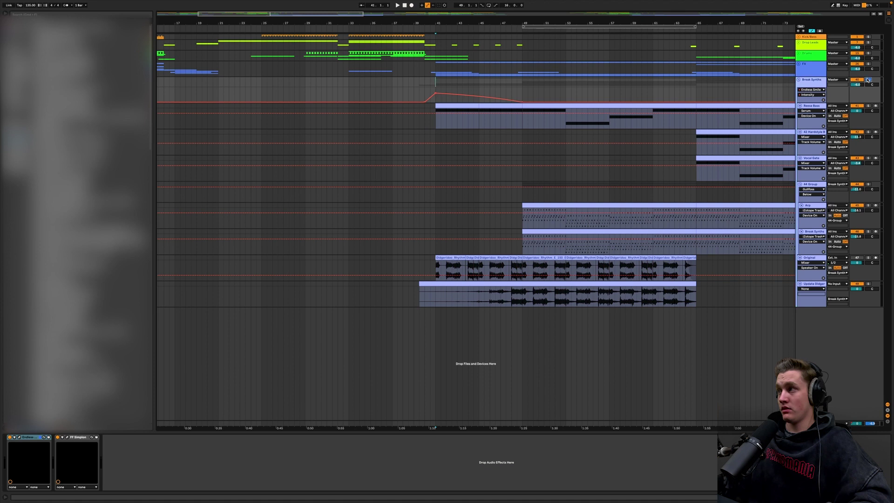
pyautogui.press('space')
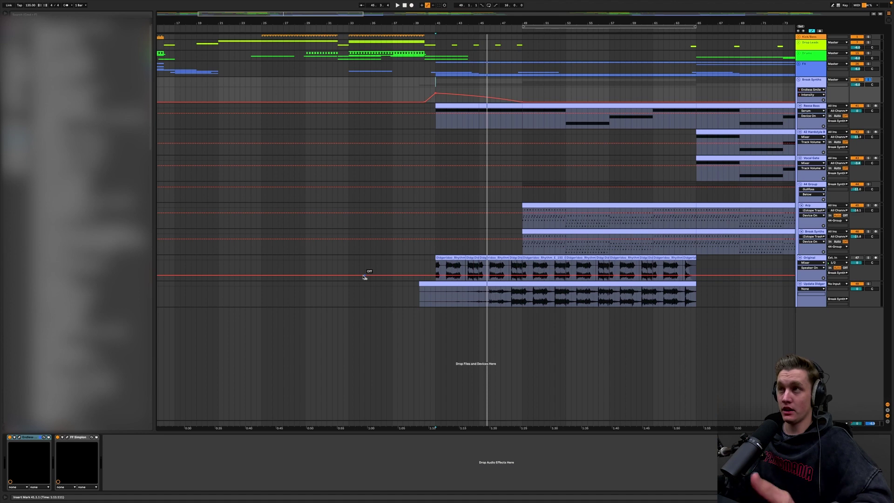
# Expand the FX group again to look over its break tracks, then collapse it
pyautogui.click(798, 64)
pyautogui.scroll(-5, 448, 265)
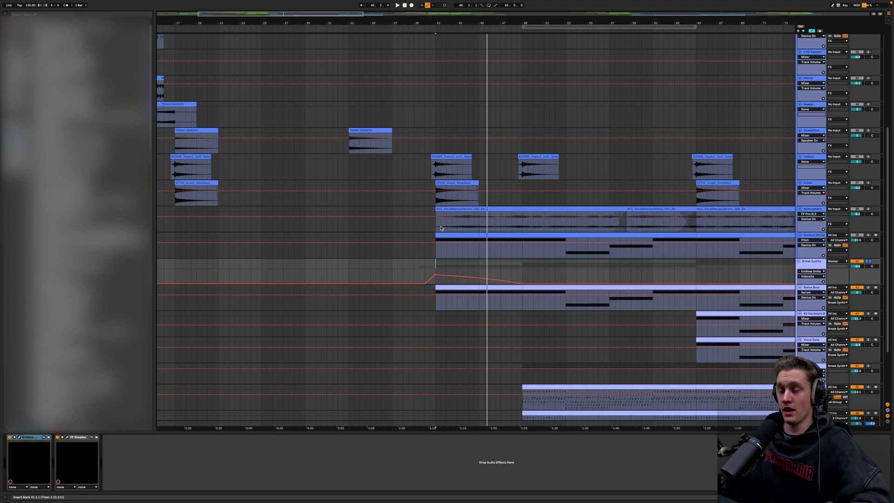
pyautogui.scroll(6, 473, 250)
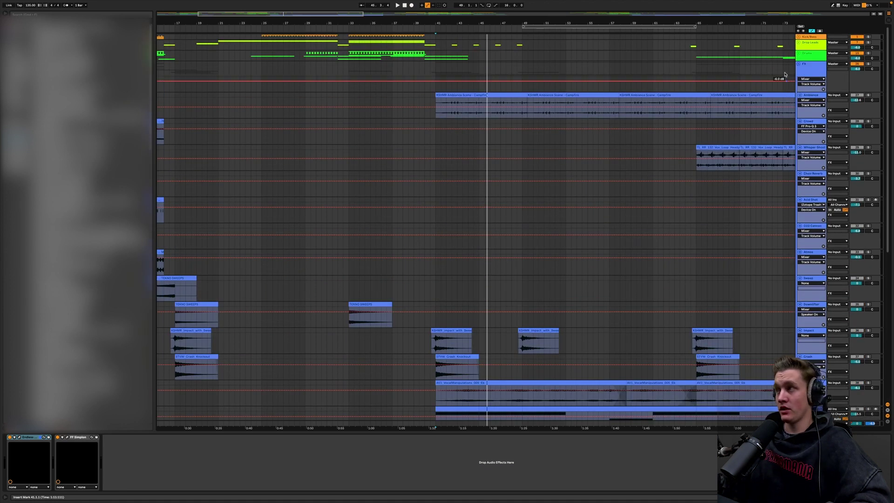
pyautogui.click(798, 64)
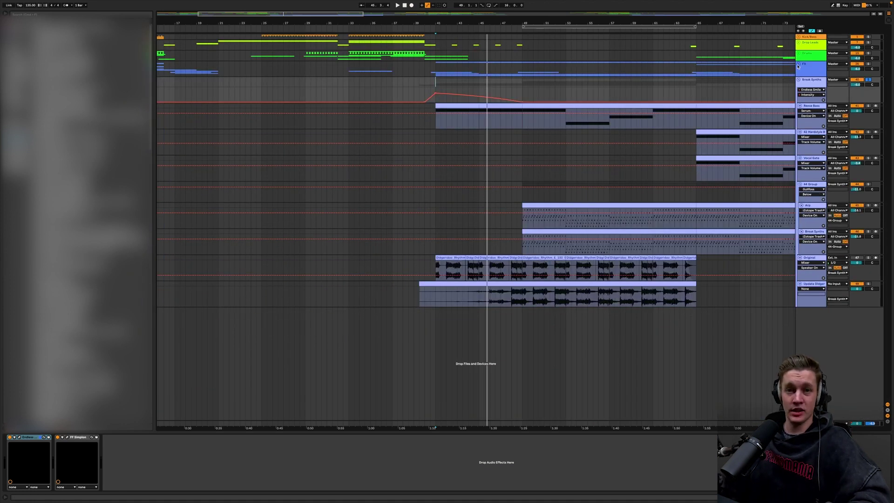
# Solo the Reese Bass track and play it from bar 49
pyautogui.click(868, 106)
pyautogui.click(520, 125)
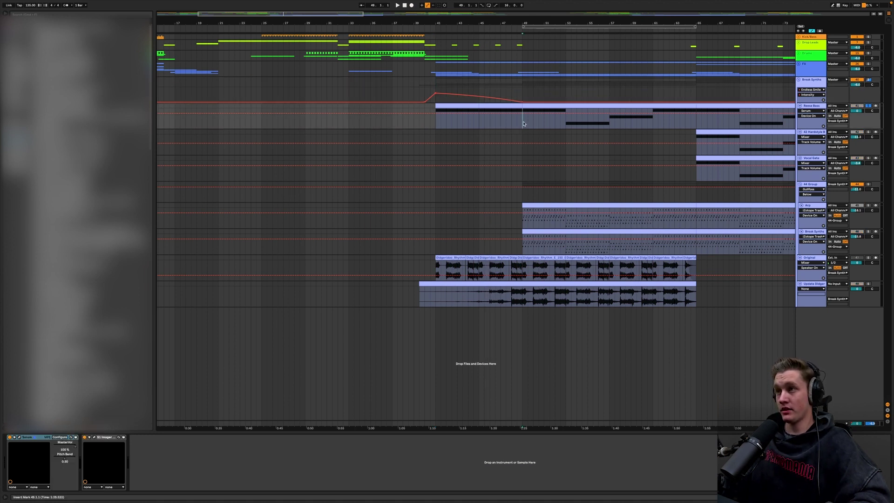
pyautogui.press('space')
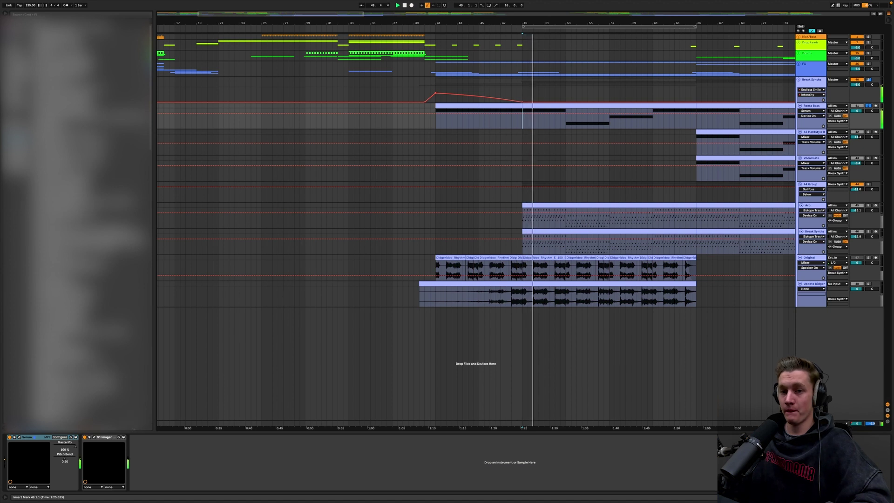
# Examine the Reese Bass's Serum patch and its S1 Stereo Imager settings, closing each plugin window
pyautogui.click(19, 437)
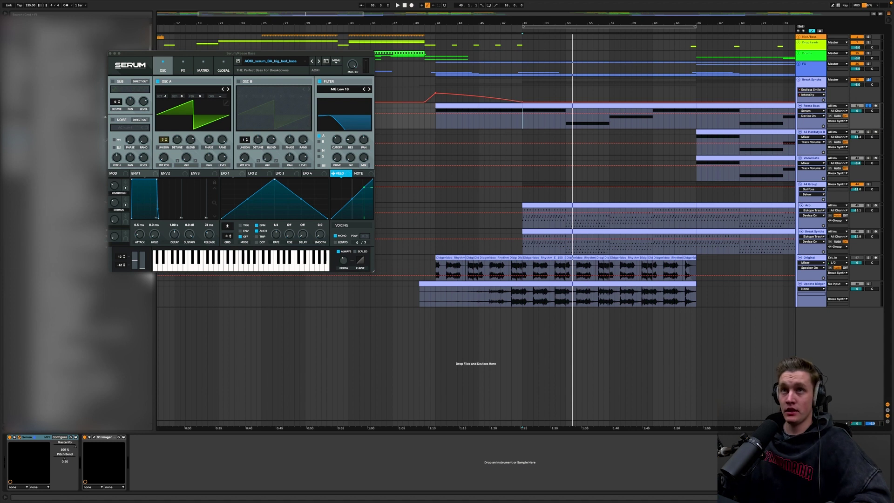
pyautogui.click(111, 54)
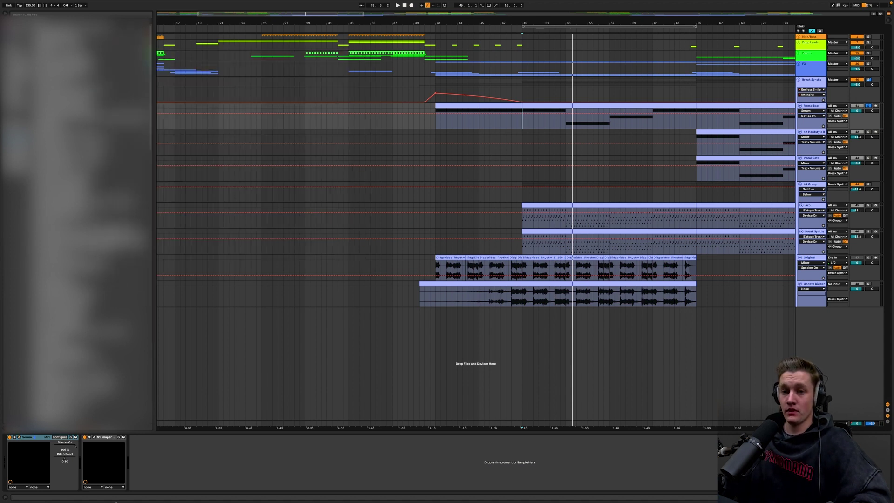
pyautogui.click(94, 437)
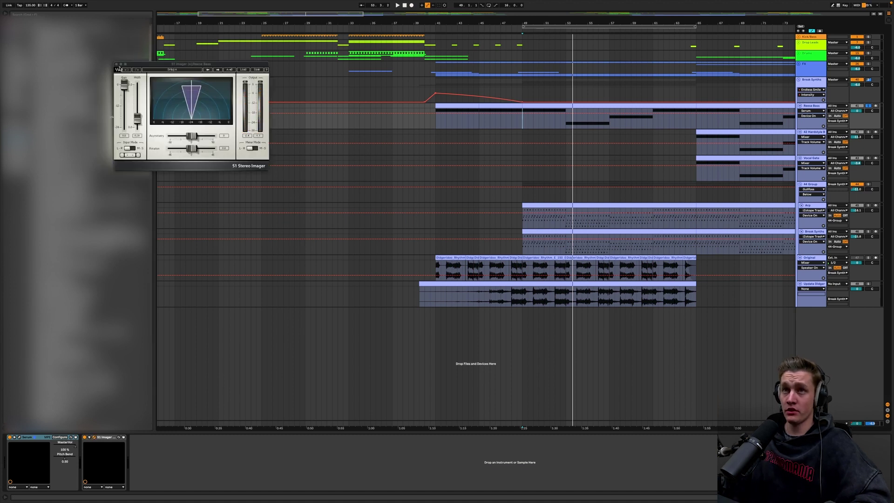
pyautogui.click(117, 66)
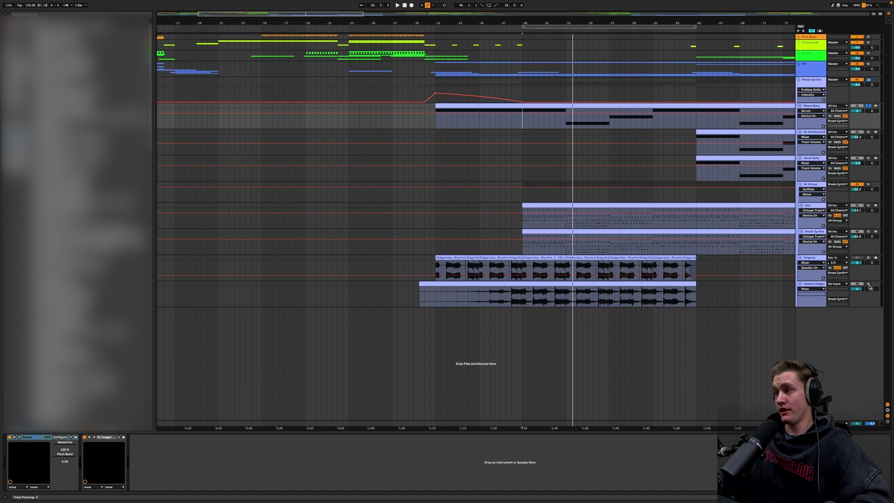
# Play the lowest didgeridoo track in solo from bar 49, then solo the Original track and play it from the same bar
pyautogui.click(534, 297)
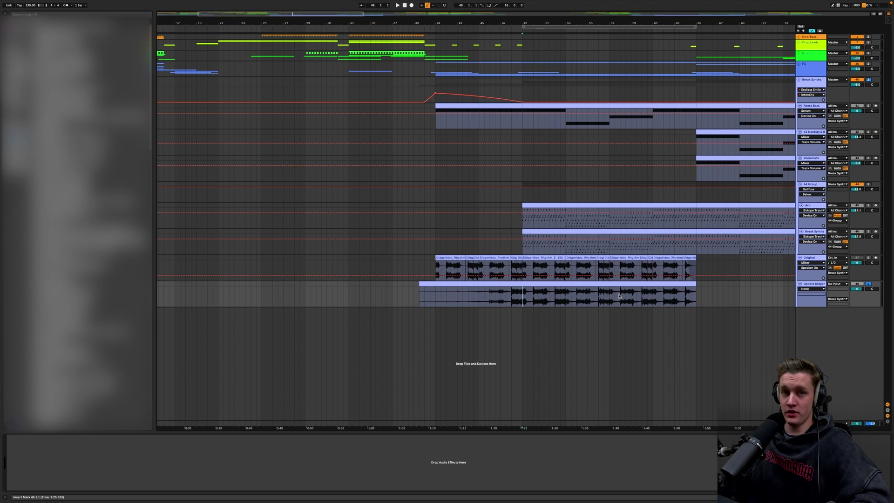
pyautogui.press('space')
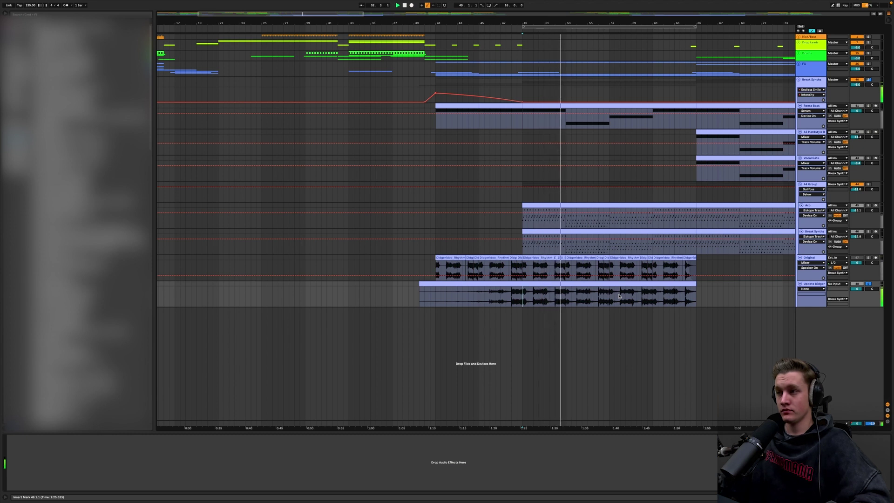
pyautogui.click(811, 258)
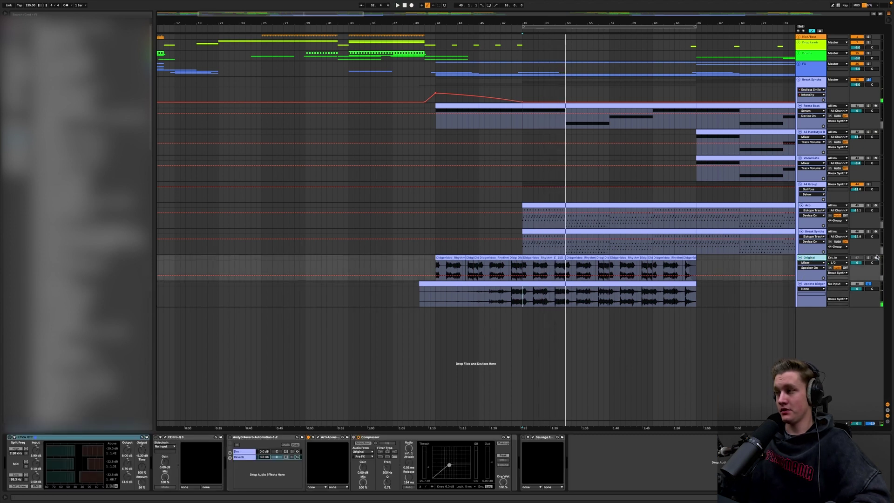
pyautogui.click(868, 258)
pyautogui.click(843, 268)
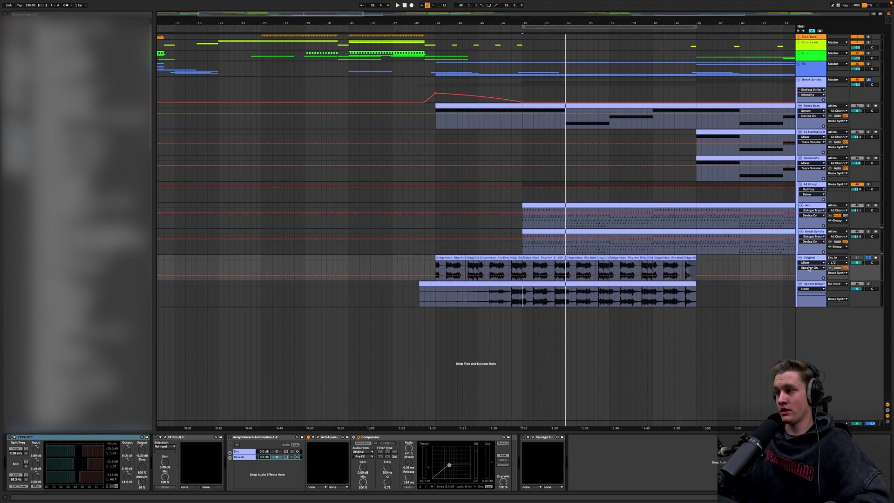
pyautogui.click(521, 272)
pyautogui.press('space')
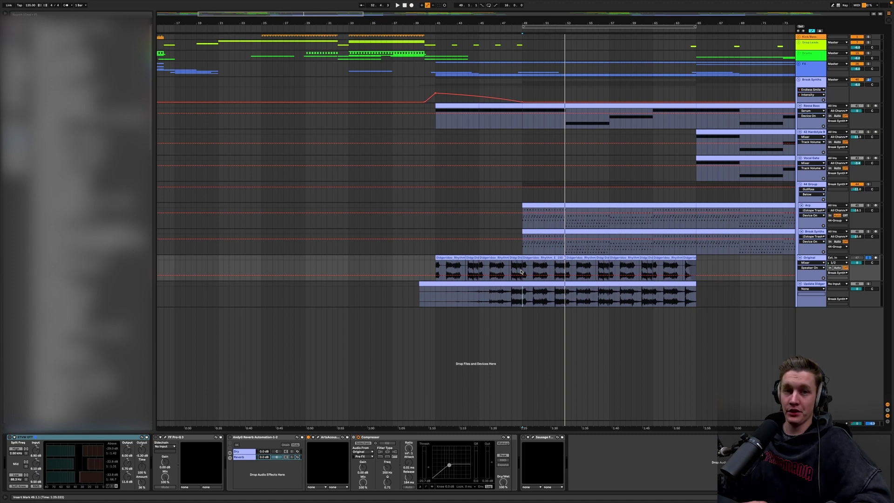
pyautogui.press('space')
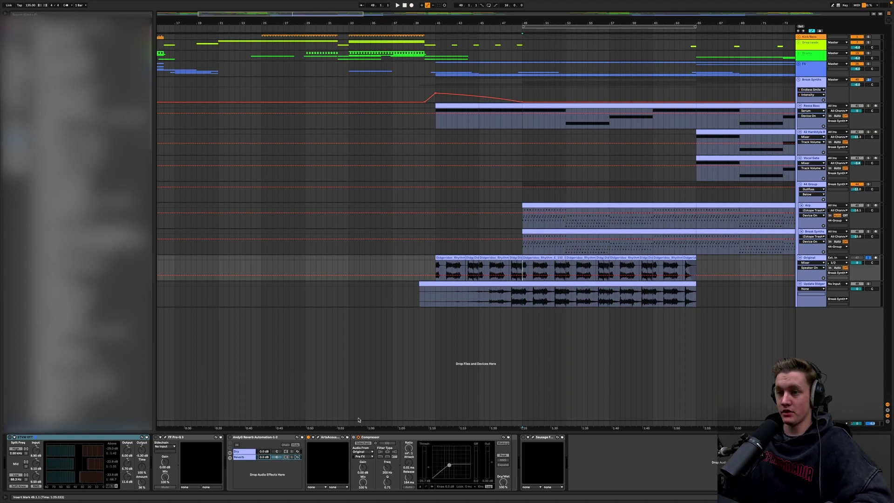
# Enable the OTT and Pro-Q 3 on the Original track, auditioning each from bar 49, and examine the EQ curve
pyautogui.click(8, 437)
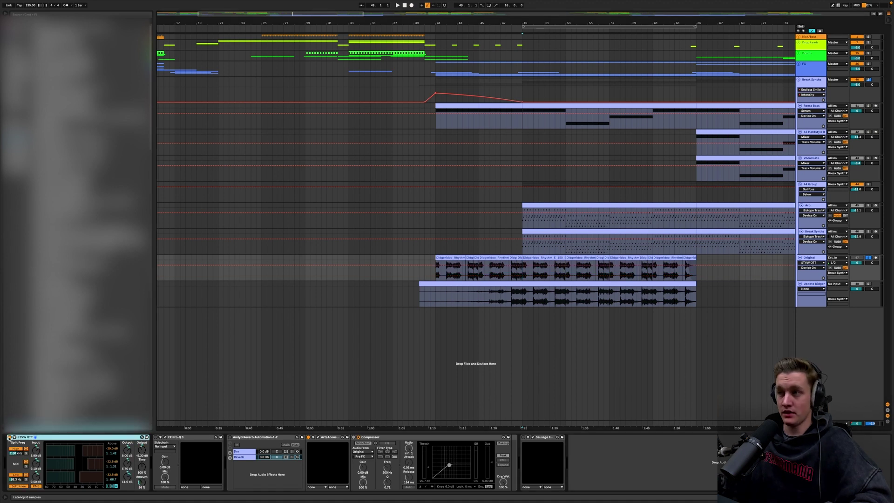
pyautogui.press('space')
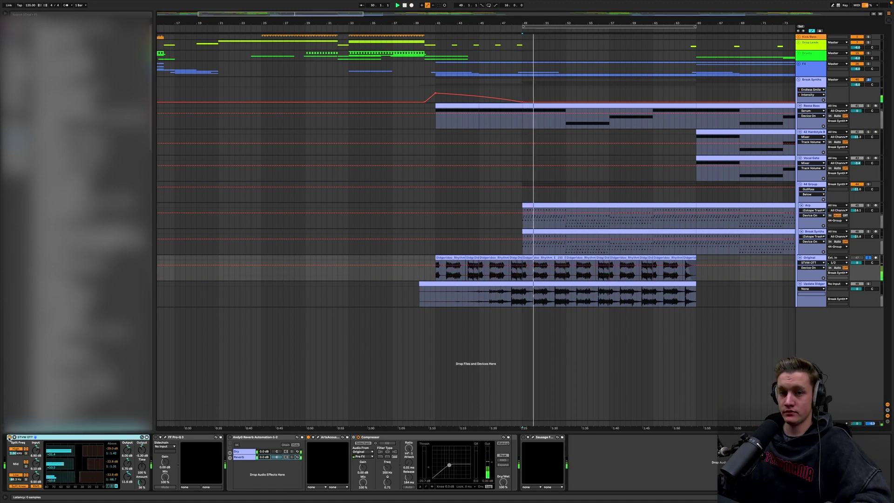
pyautogui.click(155, 437)
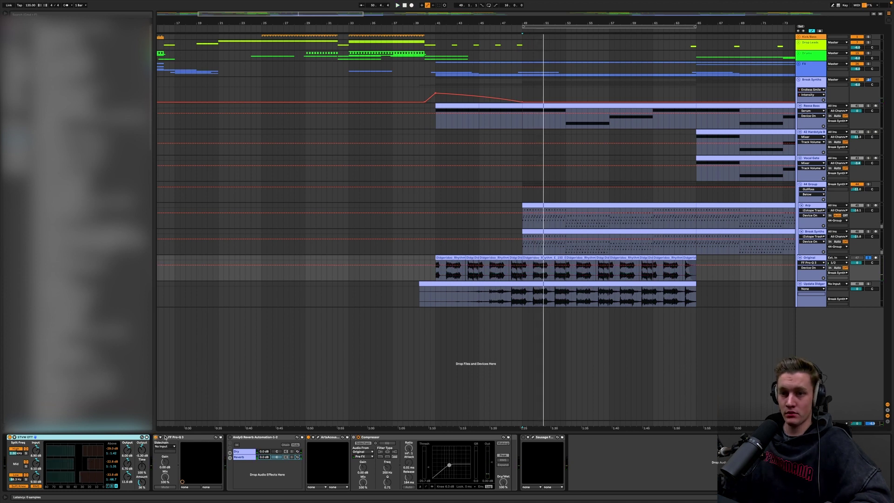
pyautogui.click(165, 438)
pyautogui.press('space')
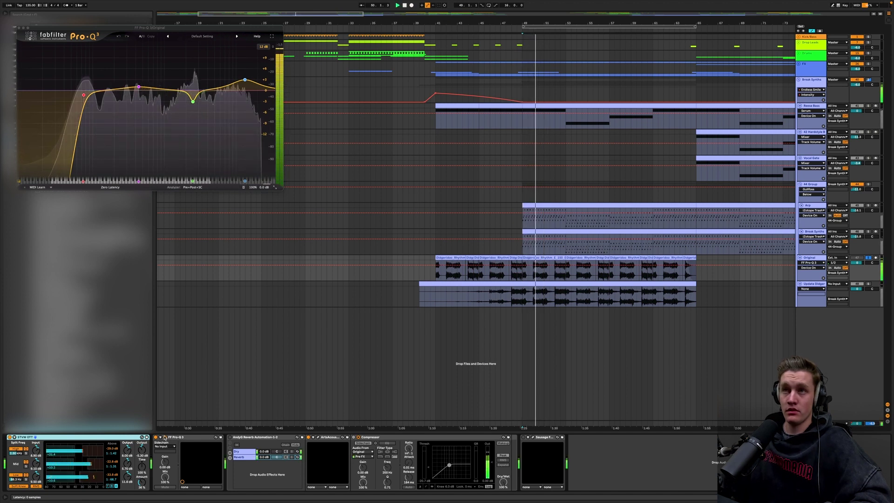
pyautogui.press('space')
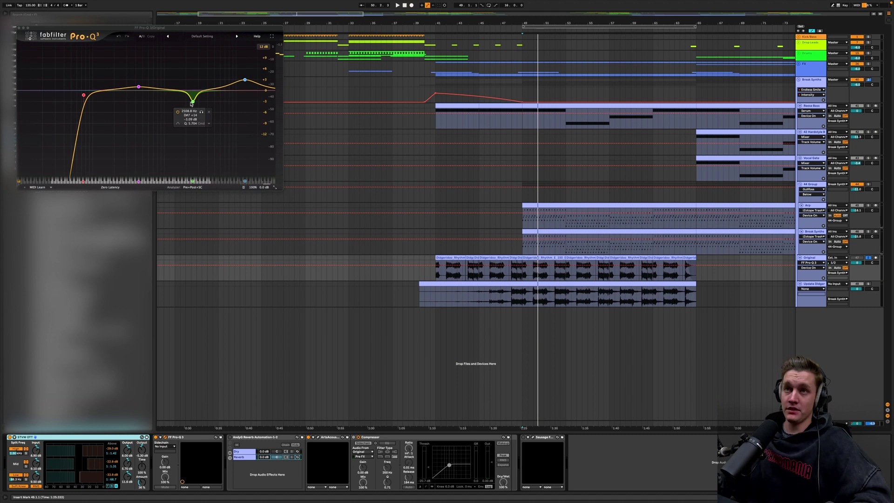
pyautogui.click(21, 28)
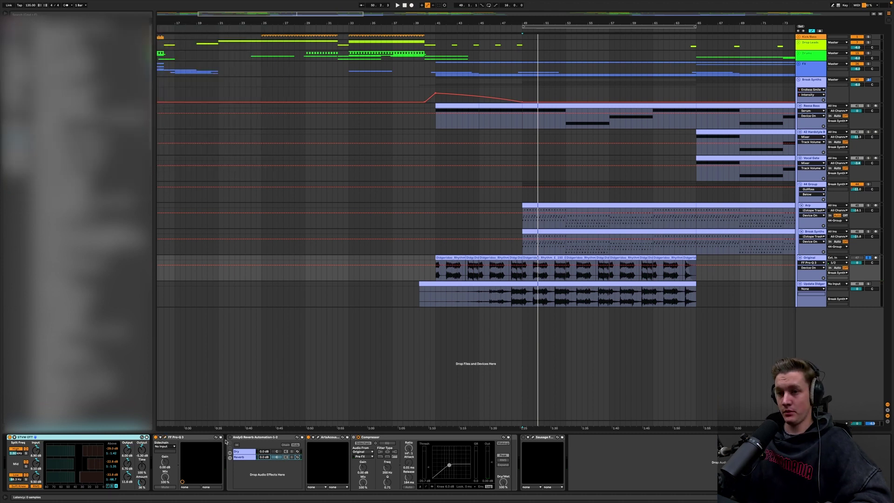
# Enable the Reverb Automation rack and Sausage Fattener on the Original track, auditioning each from bar 49, and check the Sausage Fattener's settings
pyautogui.click(228, 437)
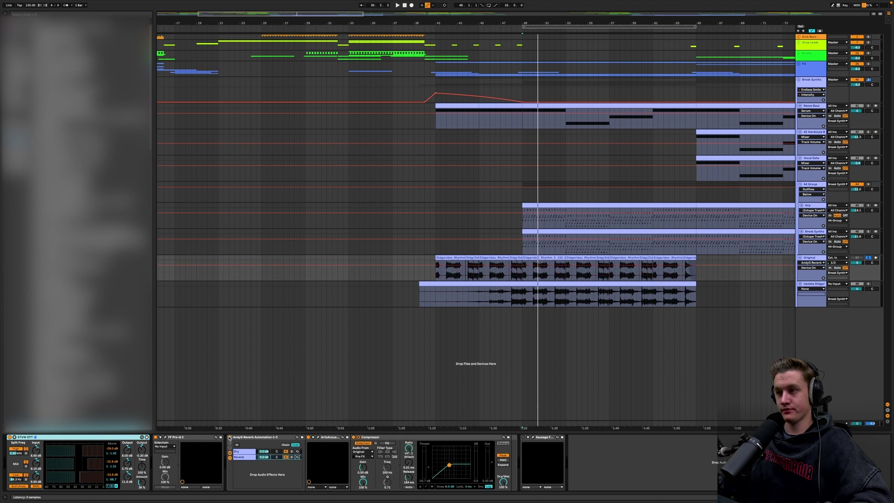
pyautogui.press('space')
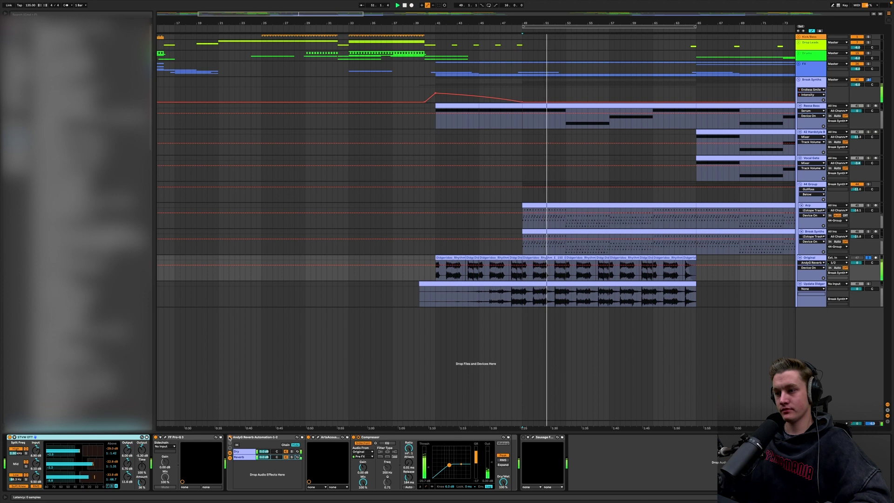
pyautogui.click(522, 438)
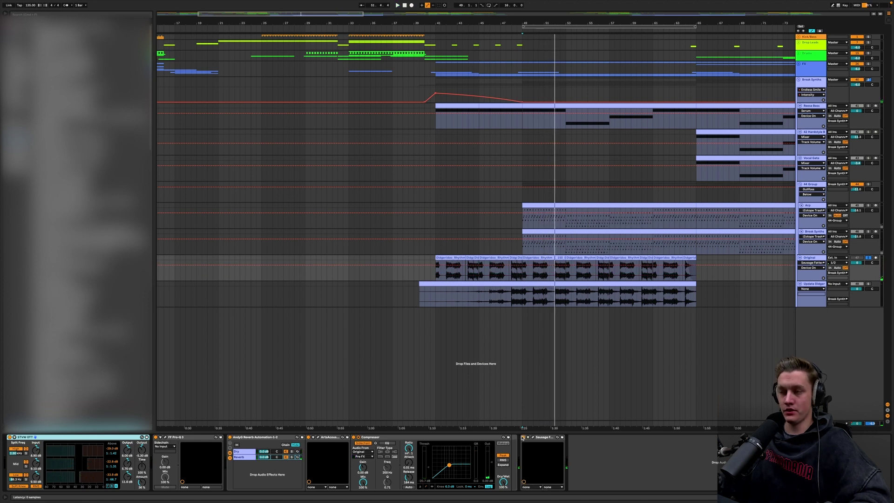
pyautogui.press('space')
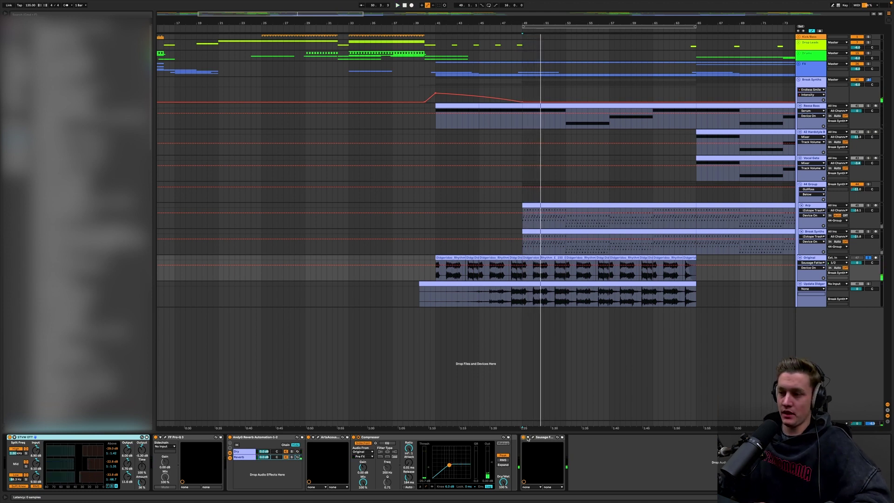
pyautogui.click(533, 437)
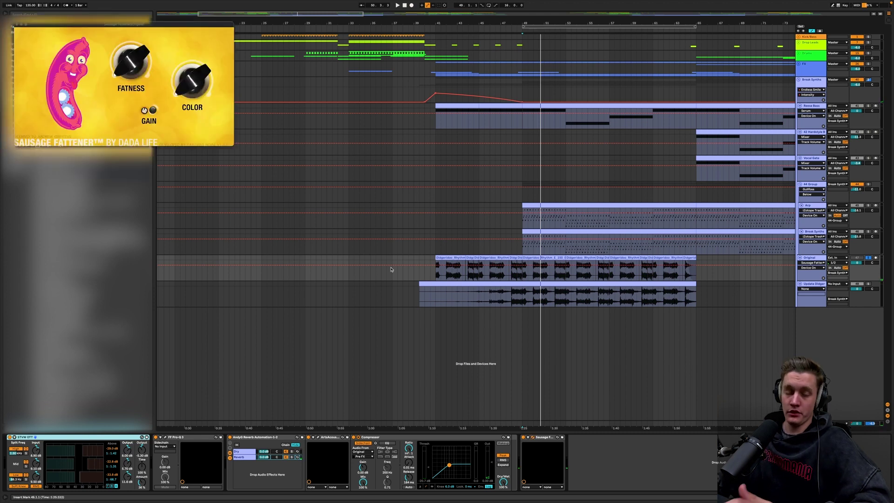
pyautogui.click(15, 25)
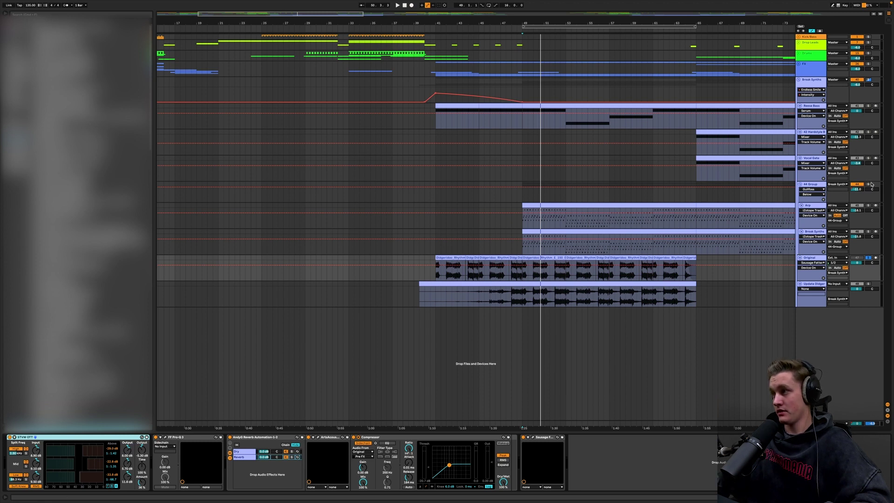
# Solo the 44 Group holding the Arp and break synth, and play it from bar 49
pyautogui.click(868, 184)
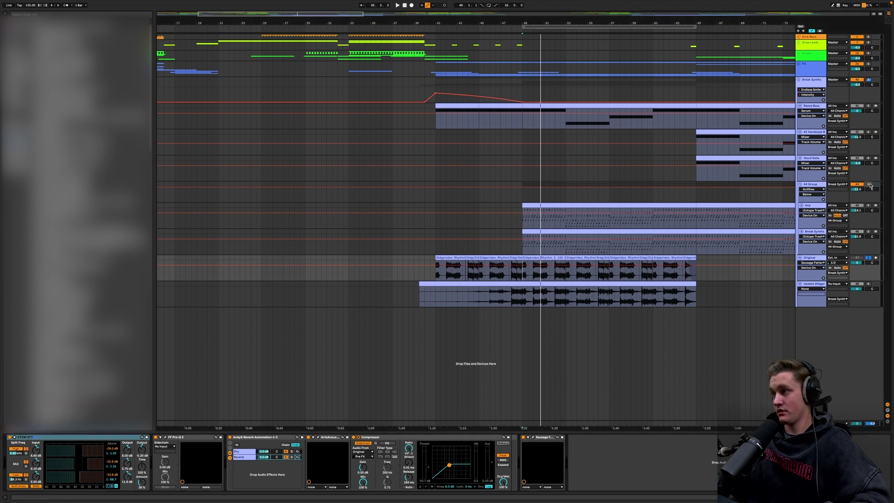
pyautogui.click(523, 196)
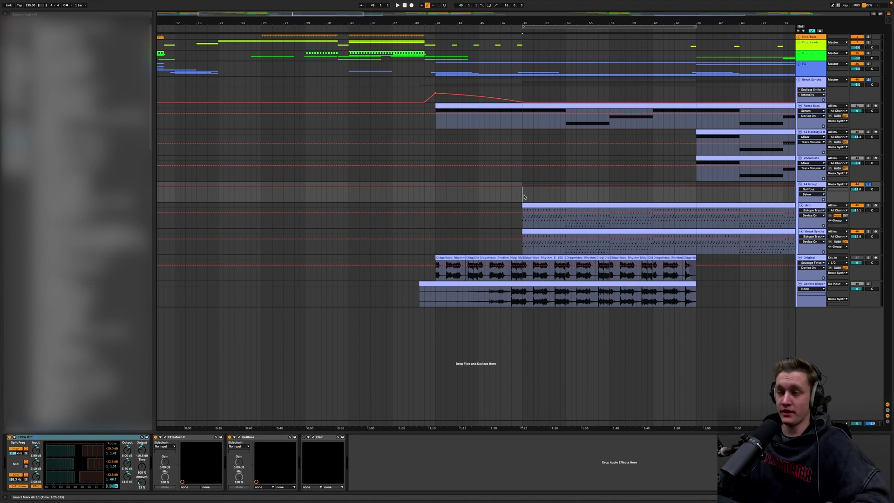
pyautogui.press('space')
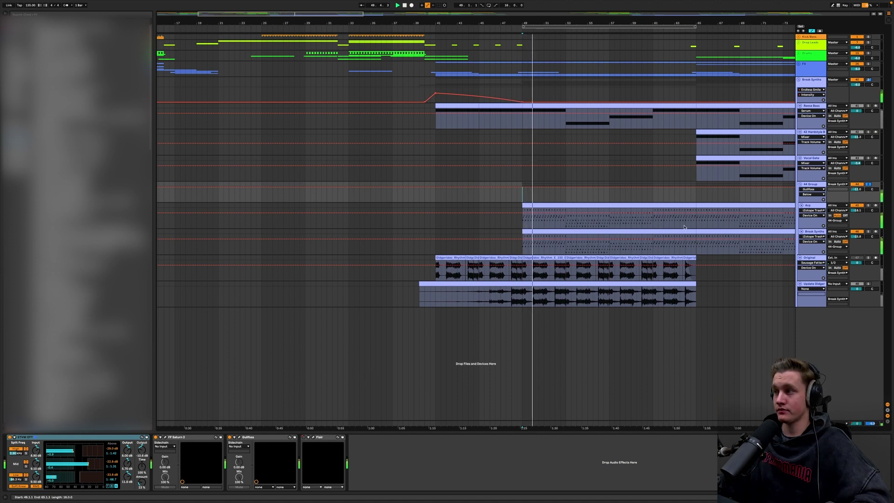
# Open the Arp track's MIDI clip starting at bar 49 and examine its note pattern
pyautogui.press('Down')
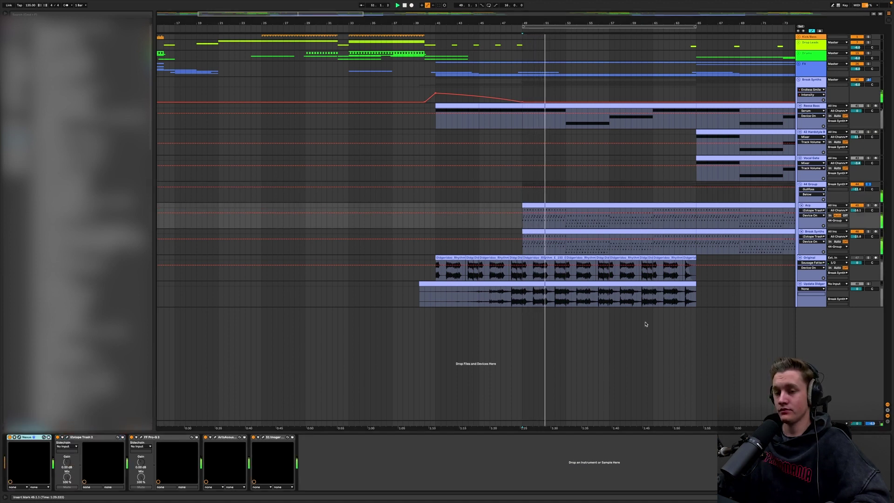
pyautogui.hscroll(5, 577, 270)
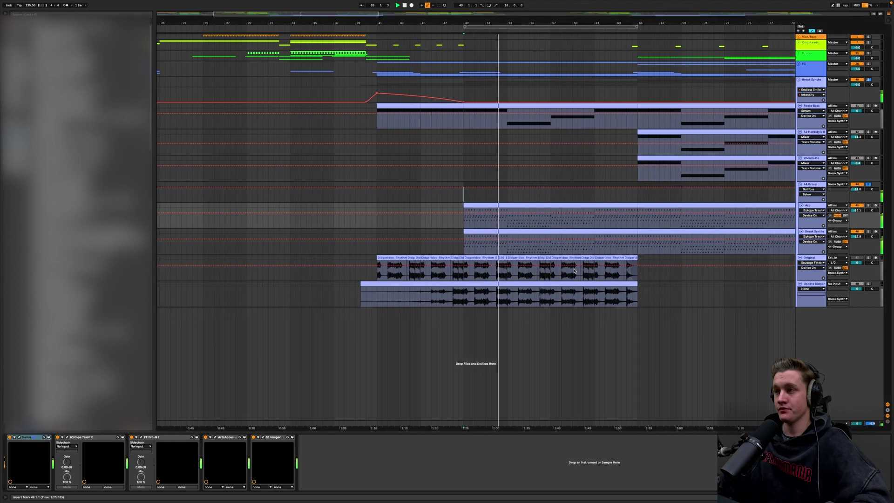
pyautogui.click(473, 206)
pyautogui.doubleClick(473, 206)
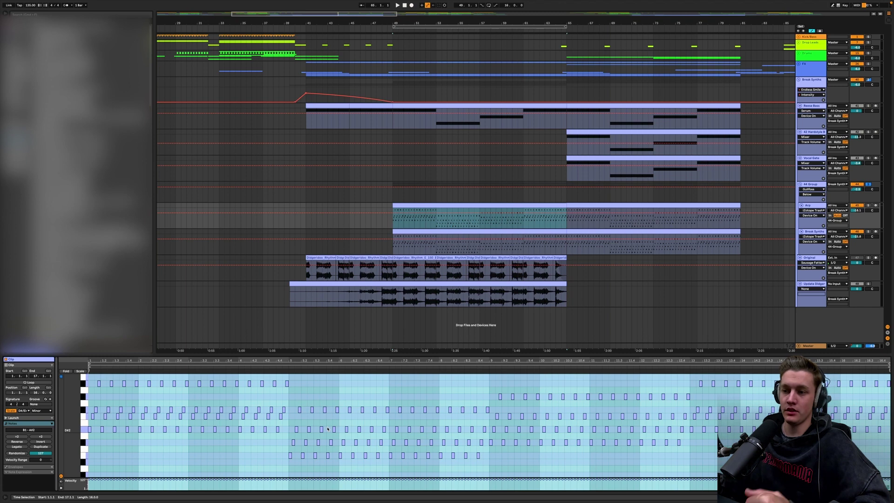
pyautogui.click(267, 399)
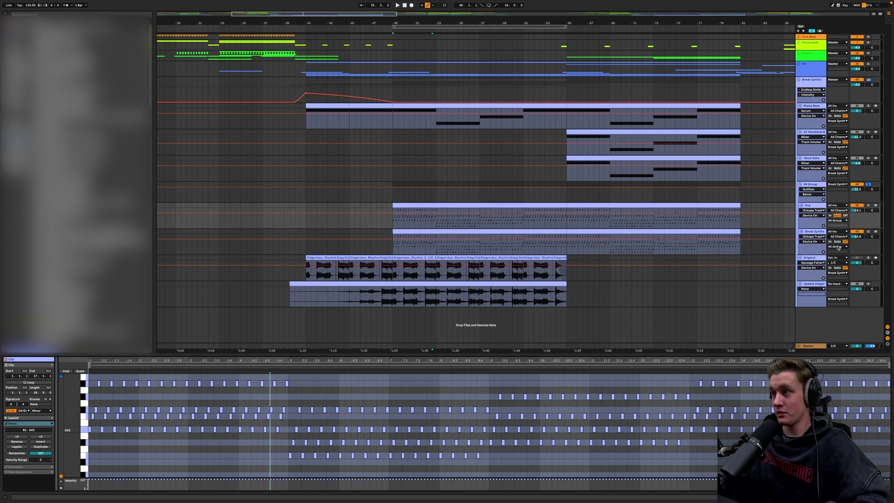
# Show the Arp track's device chain and check which preset its Nexus instrument uses
pyautogui.click(808, 205)
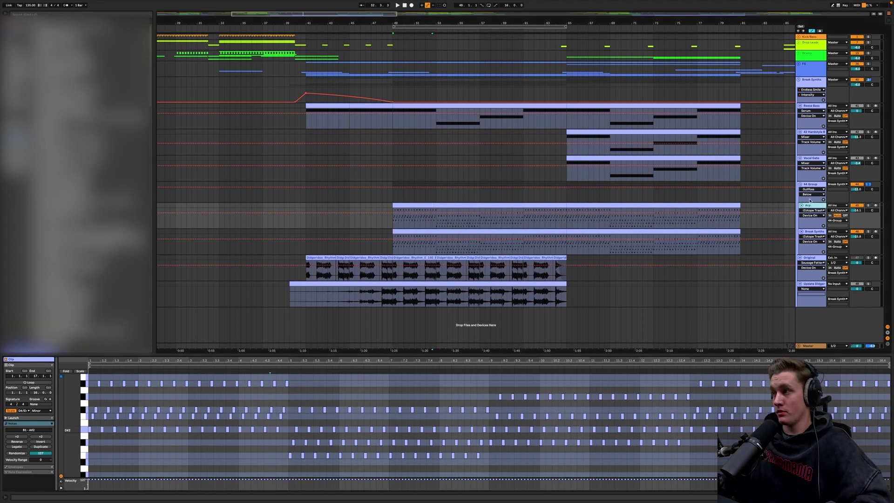
pyautogui.doubleClick(808, 205)
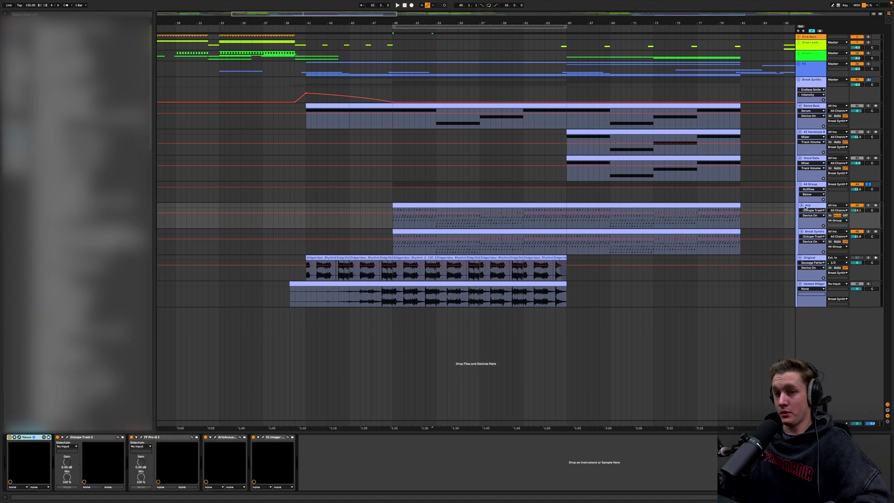
pyautogui.click(20, 437)
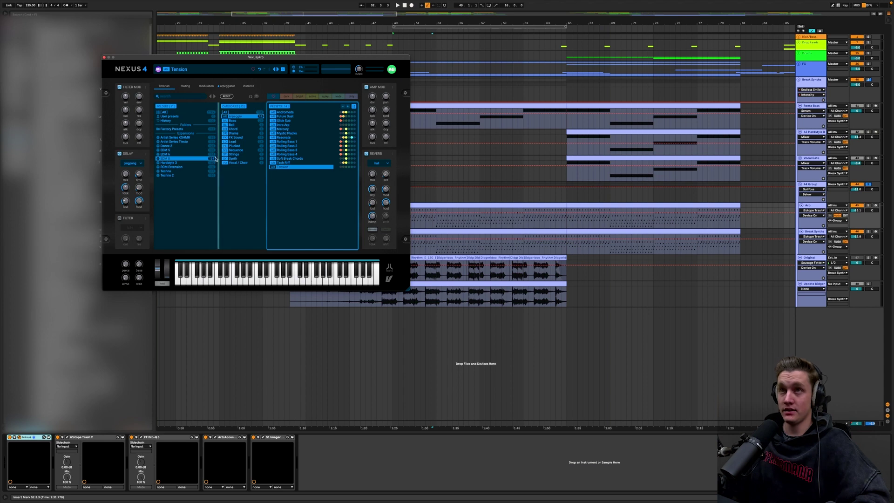
pyautogui.click(103, 58)
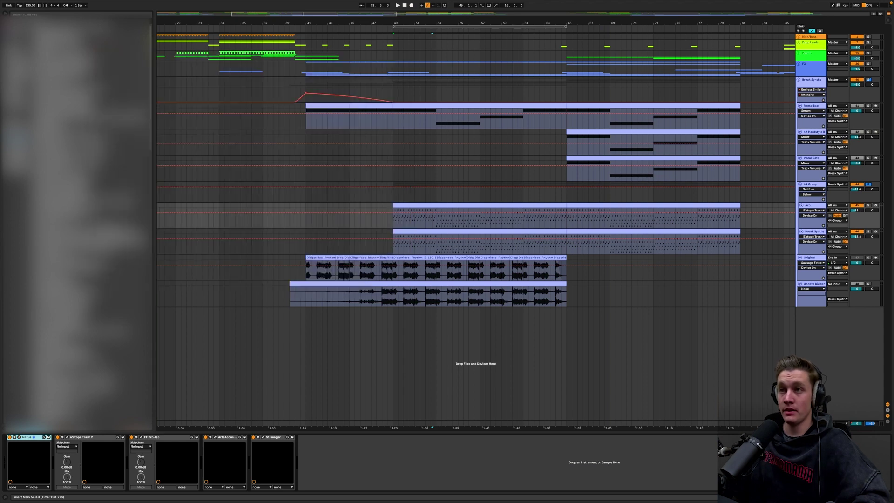
# Audition the Arp while examining its iZotope Trash 2 distortion settings, and check the Pro-Q 3 curve
pyautogui.click(67, 438)
pyautogui.press('space')
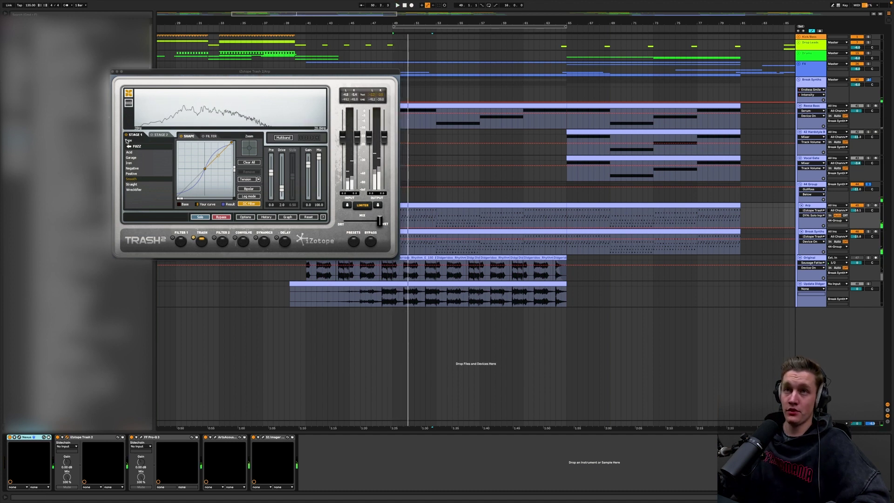
pyautogui.click(112, 72)
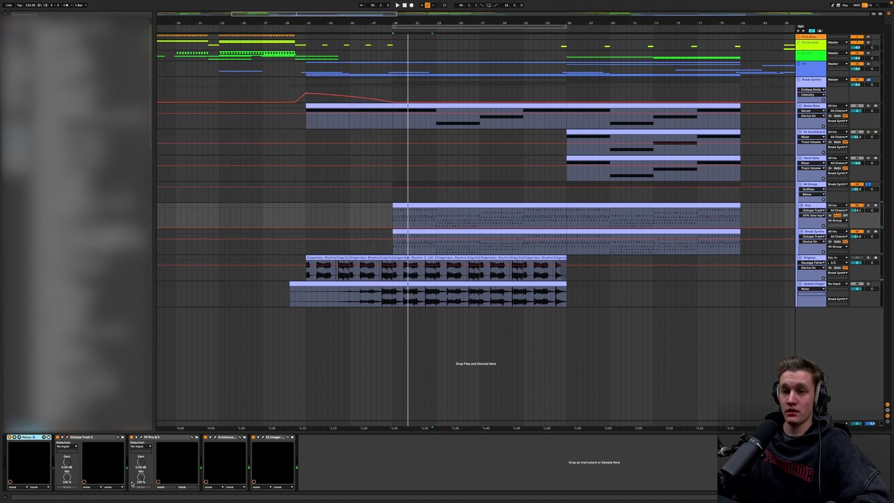
pyautogui.click(141, 438)
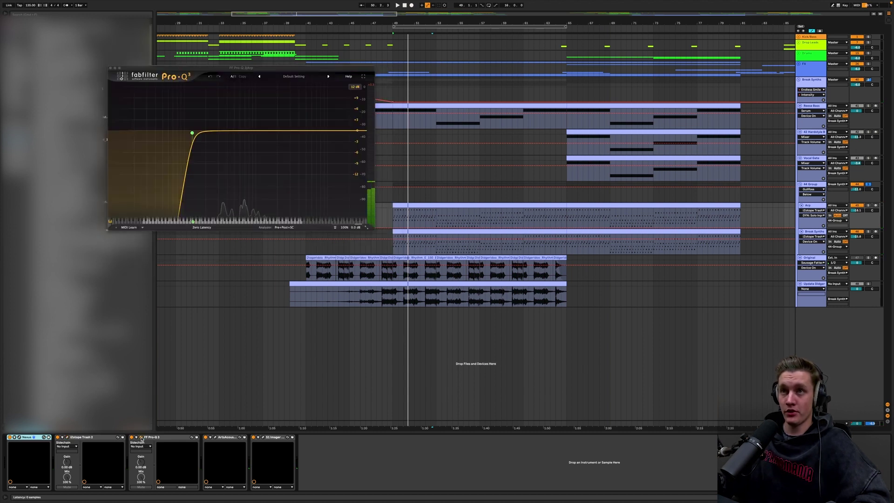
pyautogui.click(110, 69)
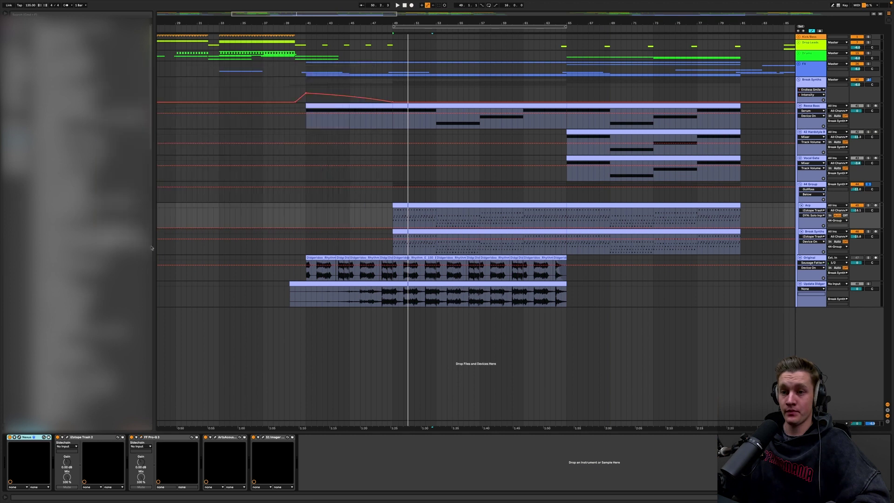
# Examine the ArtsAcoustic Reverb and S1 Imager settings on the Arp track
pyautogui.click(215, 438)
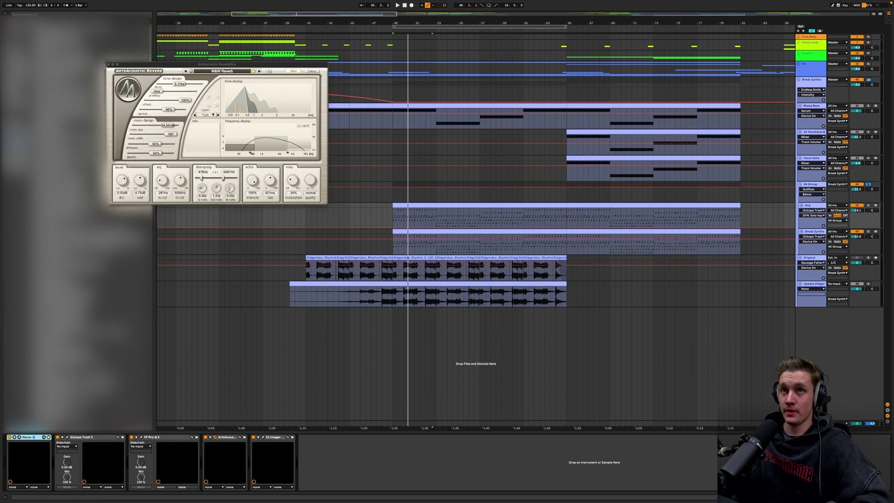
pyautogui.click(109, 64)
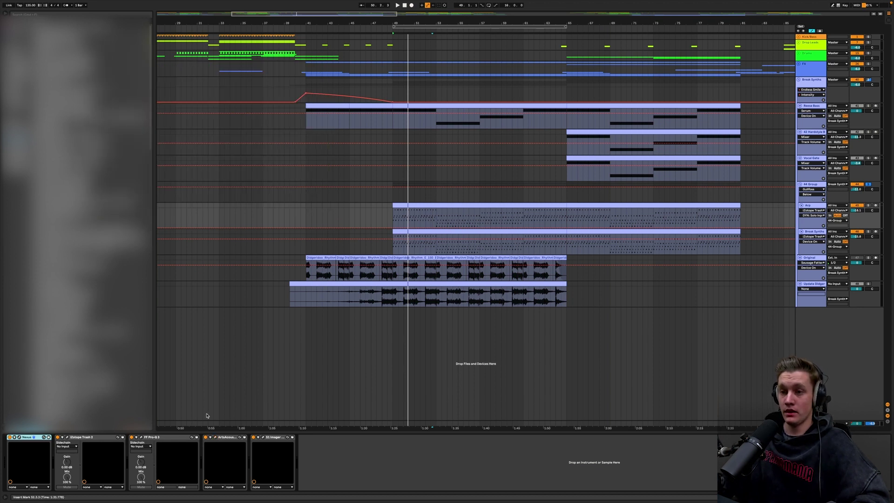
pyautogui.click(262, 437)
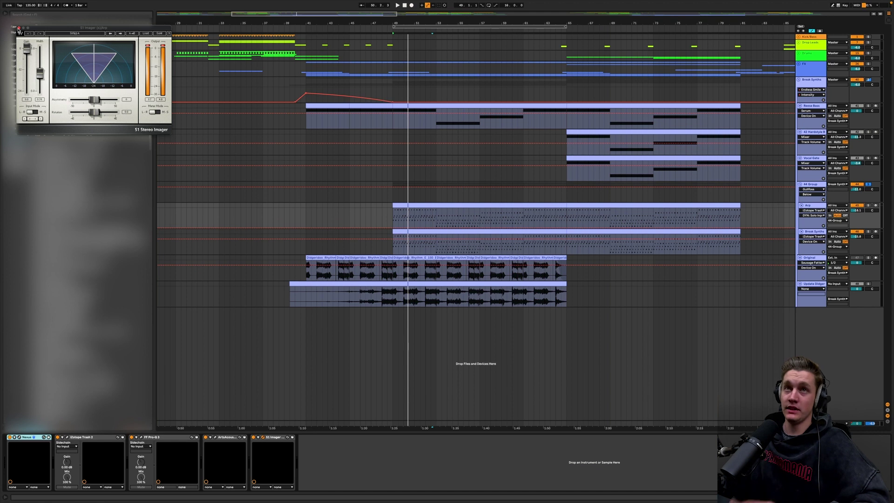
pyautogui.click(18, 28)
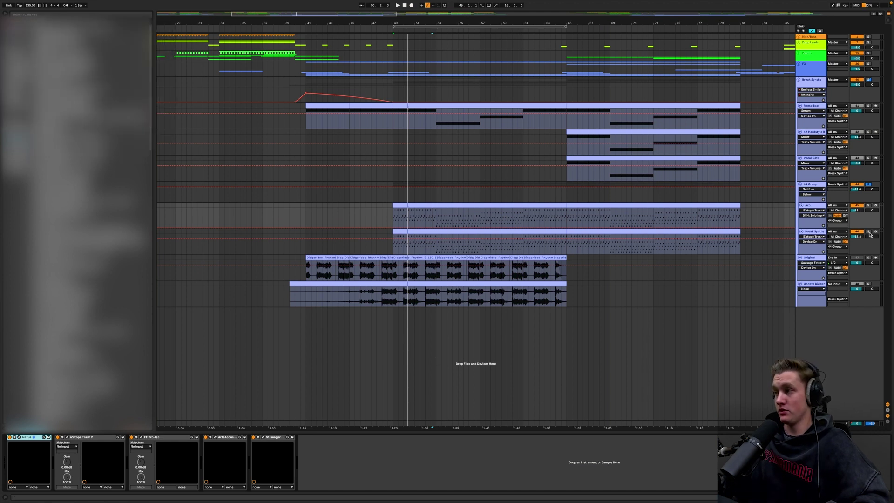
# Solo the break synth track below the Arp and play it from bar 65
pyautogui.click(868, 232)
pyautogui.click(567, 254)
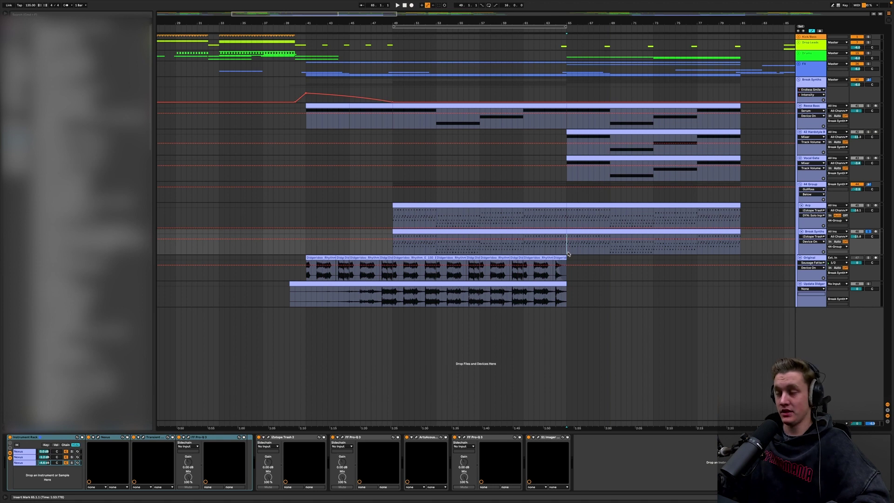
pyautogui.press('space')
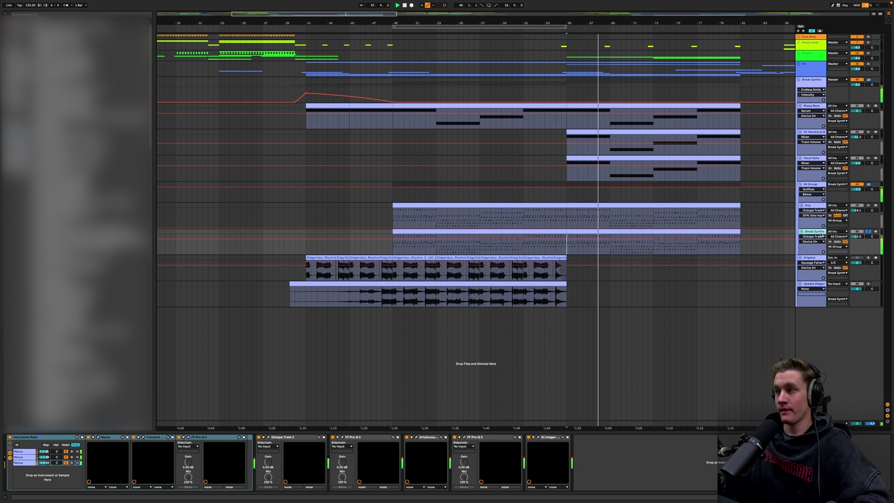
# Select the first Nexus chain in the break synth's Instrument Rack, check its preset and audition it in solo
pyautogui.click(26, 454)
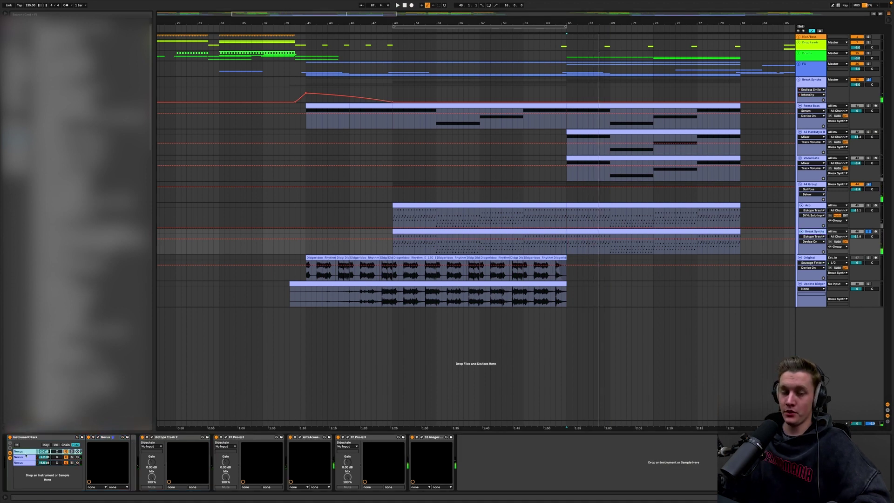
pyautogui.click(99, 438)
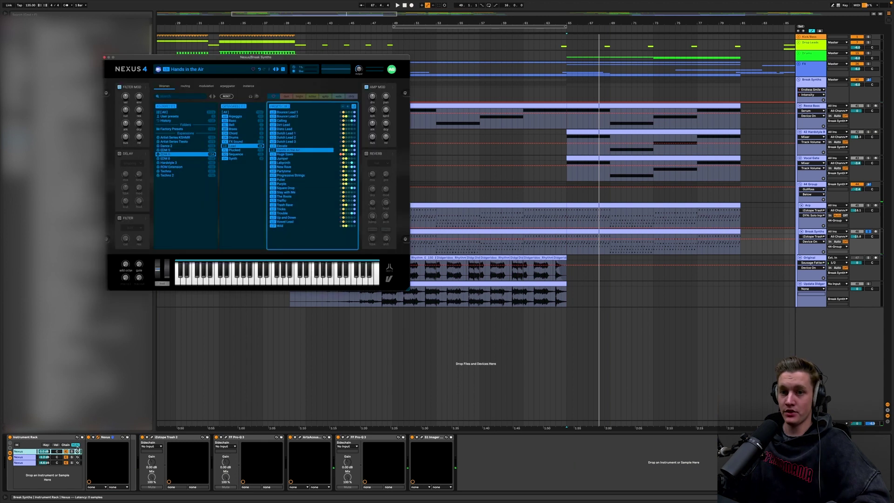
pyautogui.press('space')
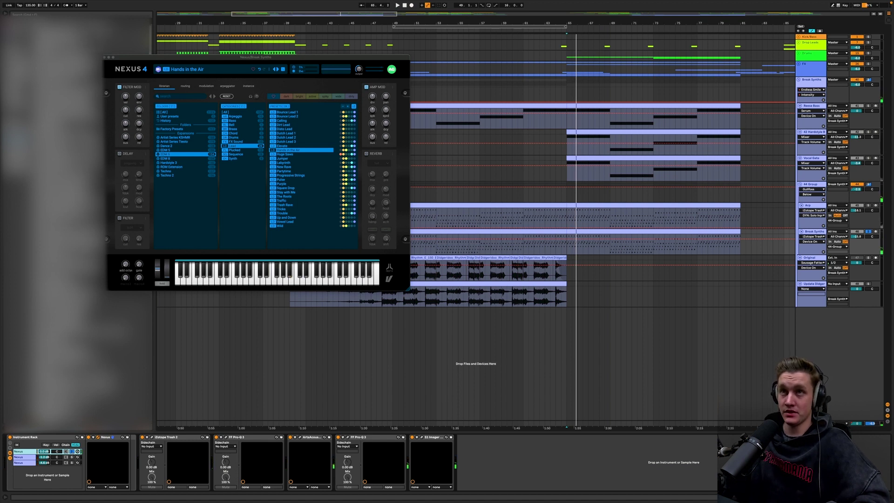
pyautogui.click(103, 58)
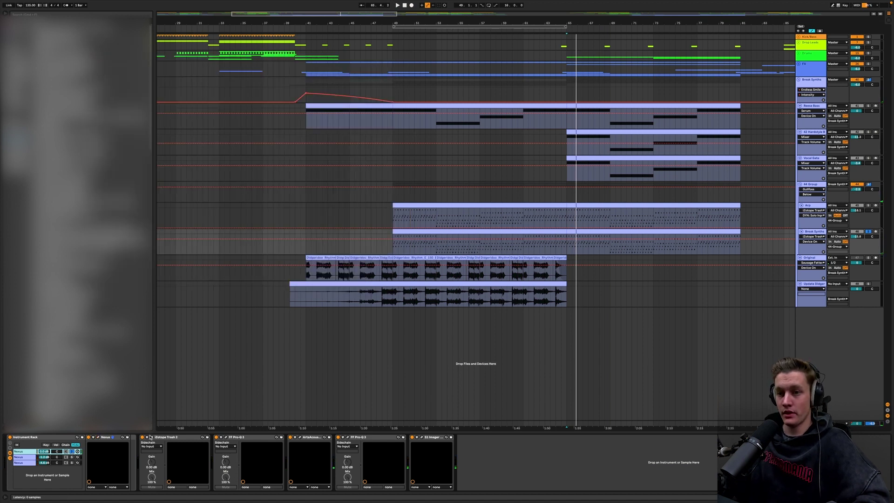
# Examine the break synth's iZotope Trash 2 settings and the bands of the Pro-Q 3 after its reverb
pyautogui.click(151, 438)
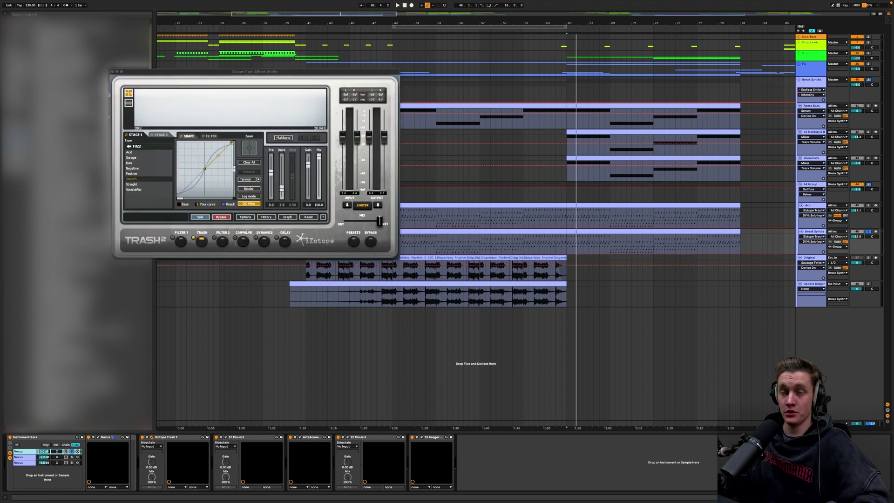
pyautogui.click(112, 72)
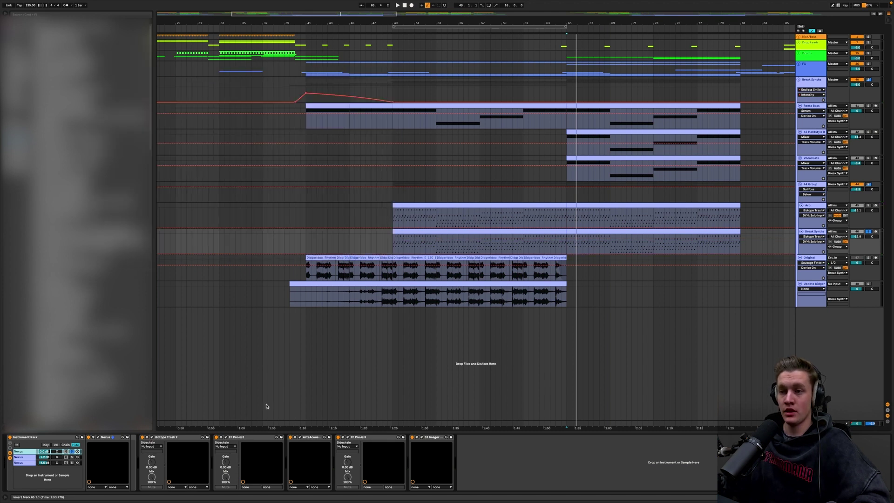
pyautogui.click(348, 437)
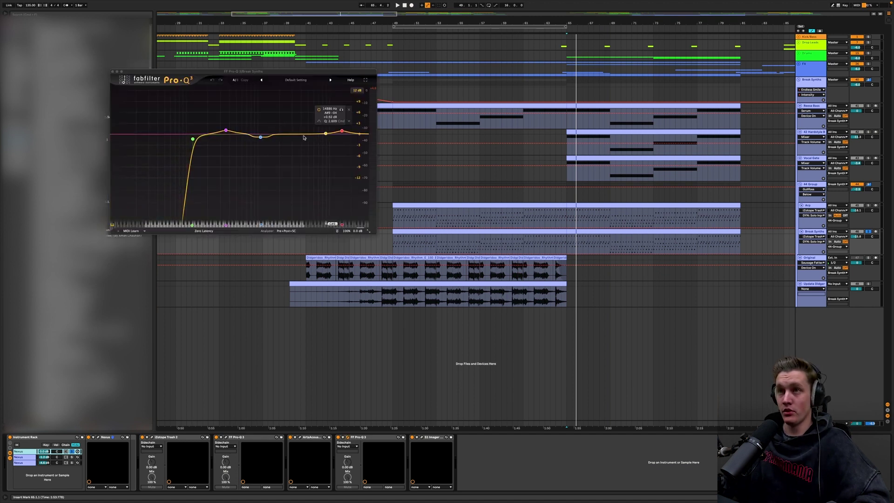
pyautogui.moveTo(225, 129)
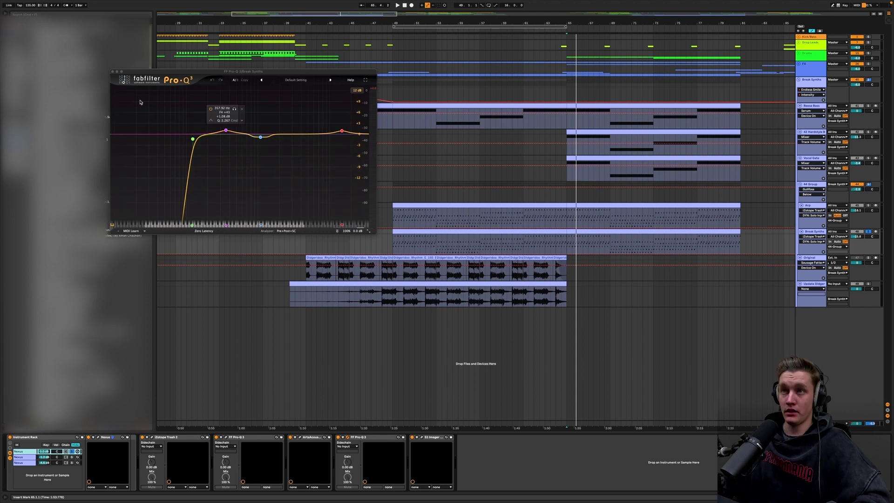
pyautogui.click(113, 72)
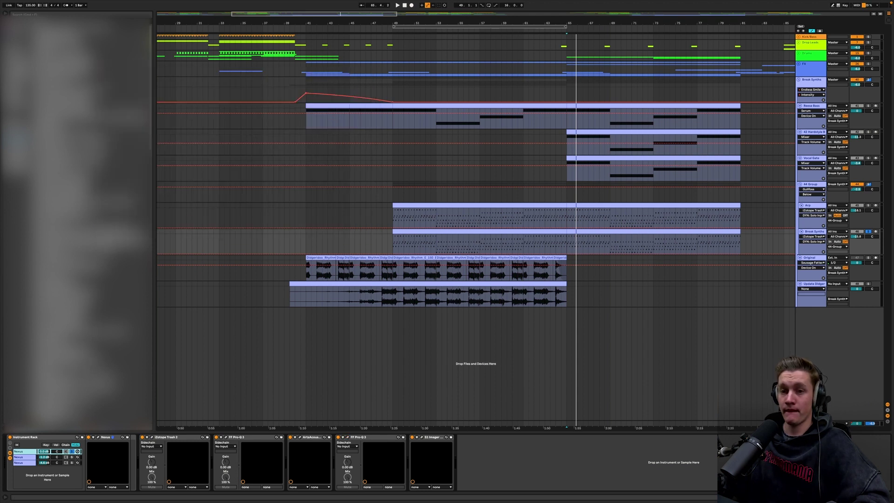
# Solo the second Nexus chain in the Instrument Rack, play it from bar 65 and check its Nexus preset
pyautogui.click(70, 457)
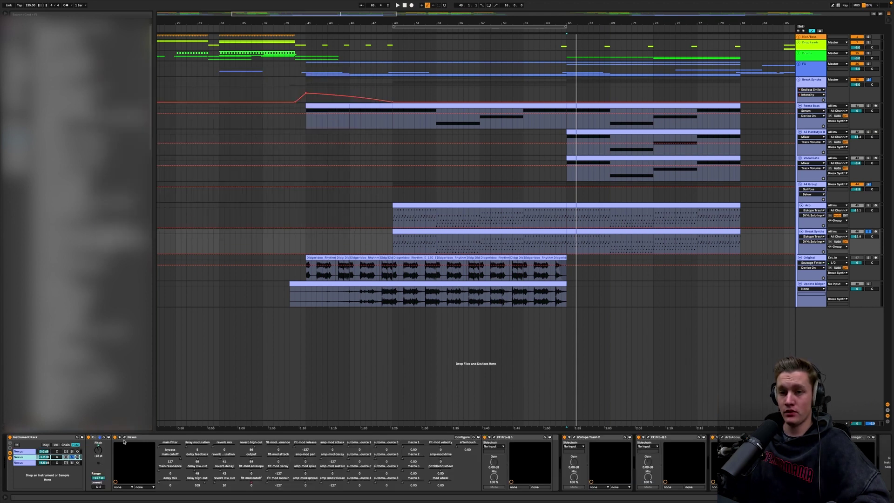
pyautogui.press('space')
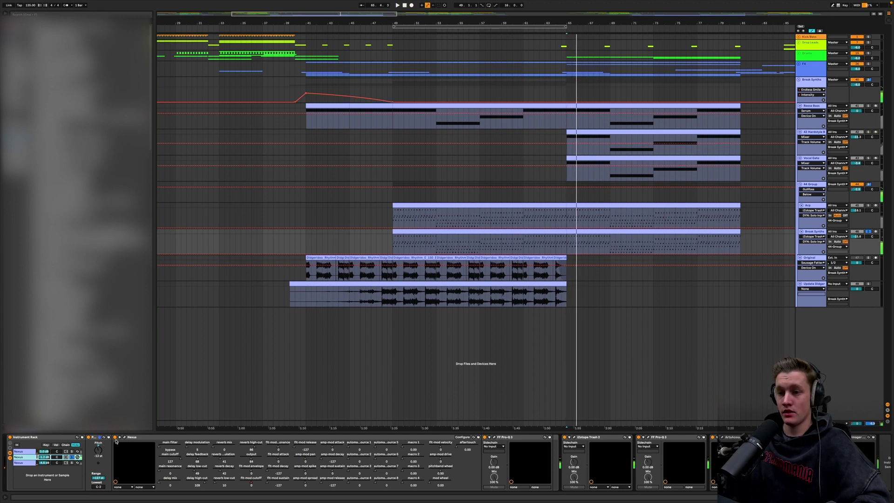
pyautogui.click(124, 437)
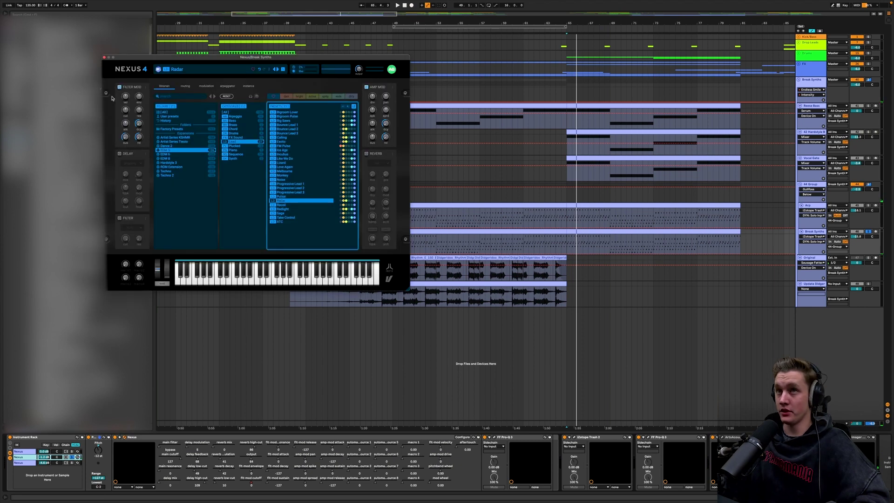
pyautogui.click(105, 58)
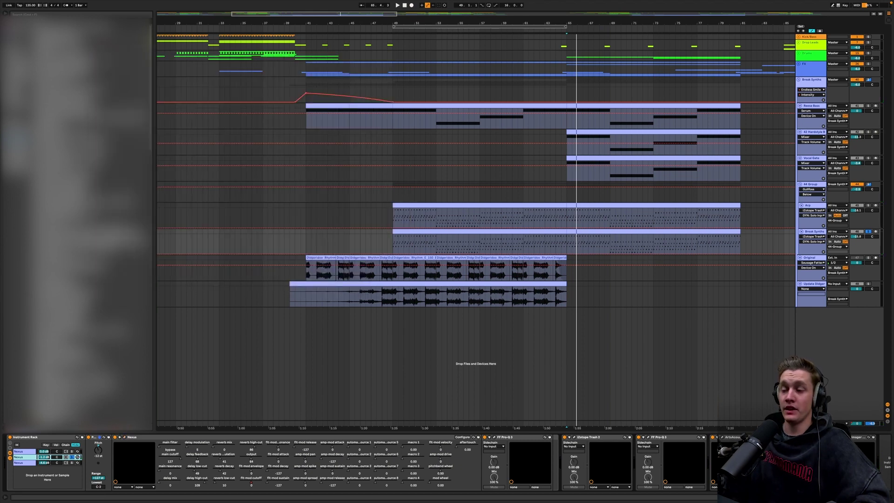
# Examine the low and high cuts in the second Nexus chain's Pro-Q 3
pyautogui.click(494, 437)
pyautogui.moveTo(310, 148)
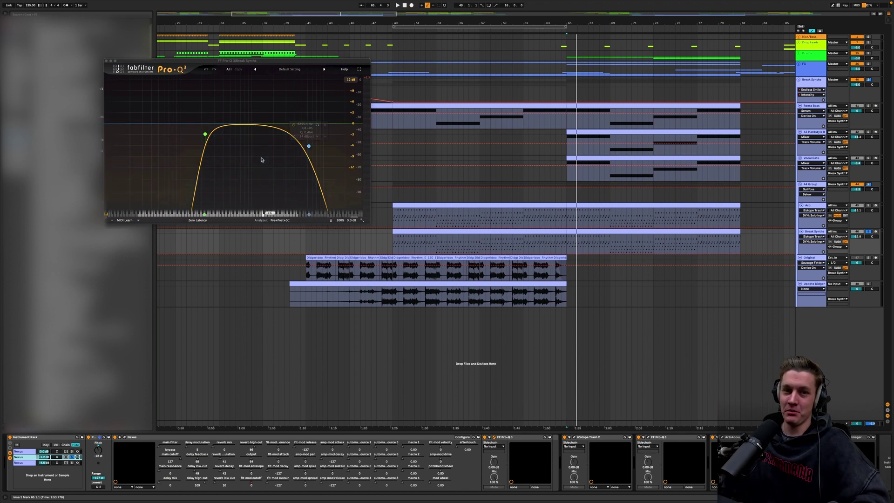
pyautogui.click(106, 61)
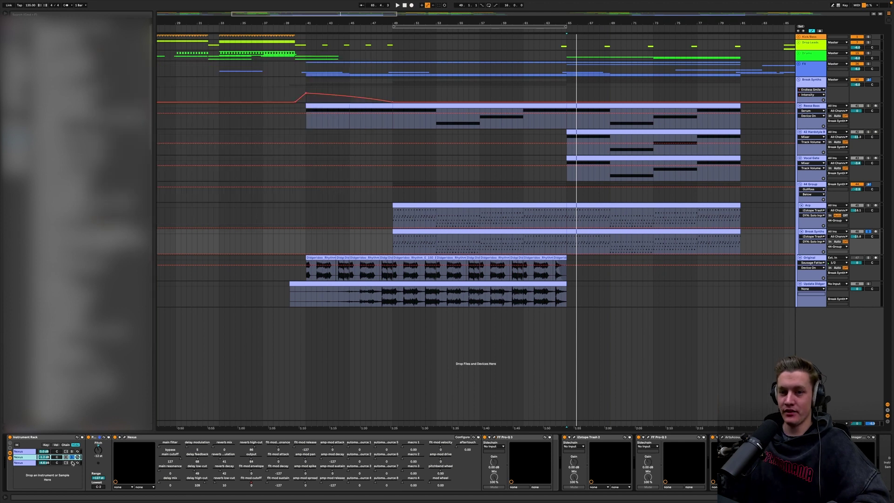
# Audition the third Nexus chain in solo from bar 65 and check its Nexus preset
pyautogui.click(47, 463)
pyautogui.press('space')
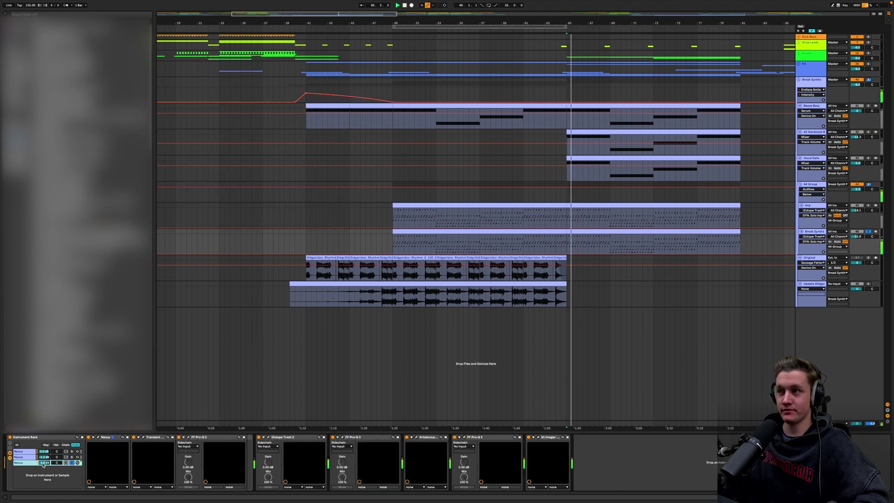
pyautogui.click(98, 437)
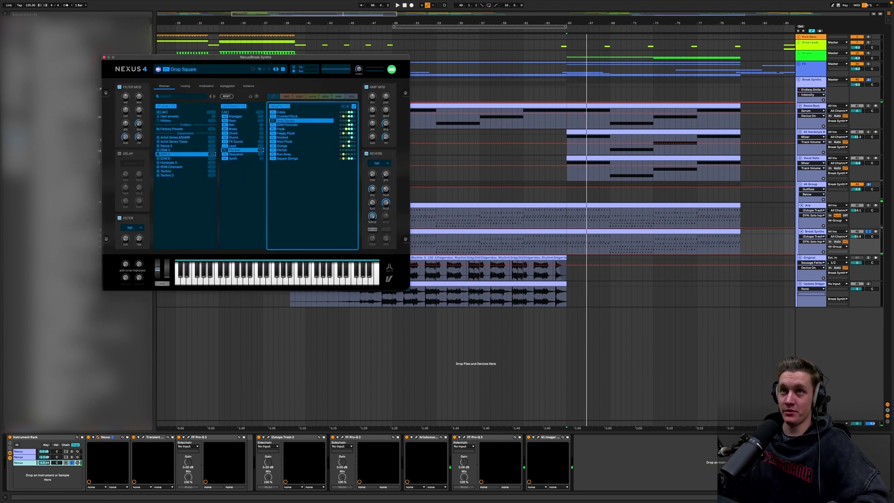
# Examine the third Nexus chain's Transient Master knobs and the low cut in its Pro-Q 3
pyautogui.click(104, 57)
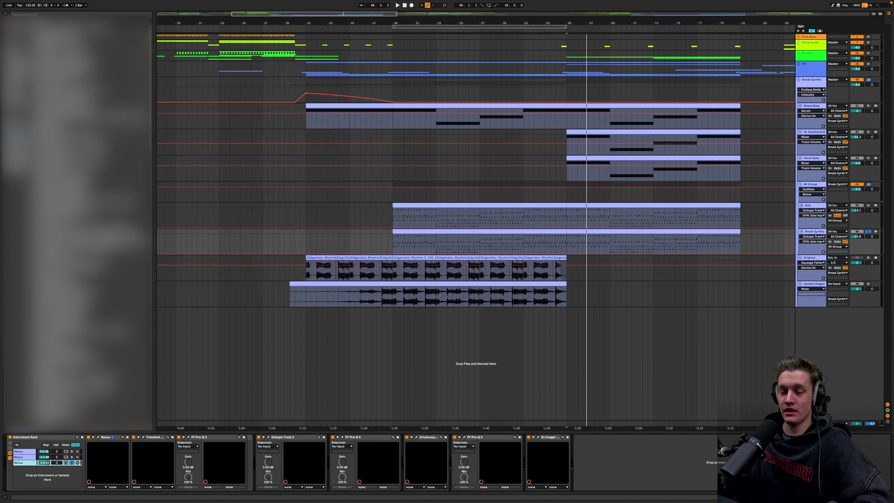
pyautogui.click(143, 438)
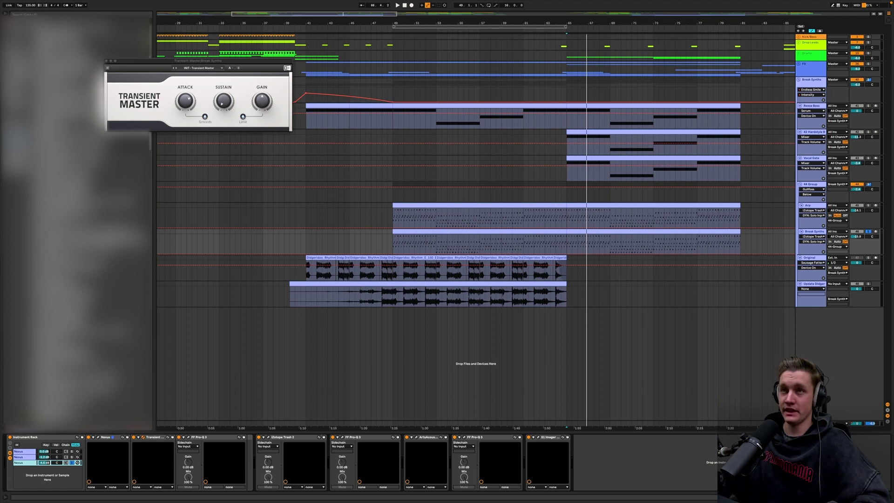
pyautogui.click(106, 61)
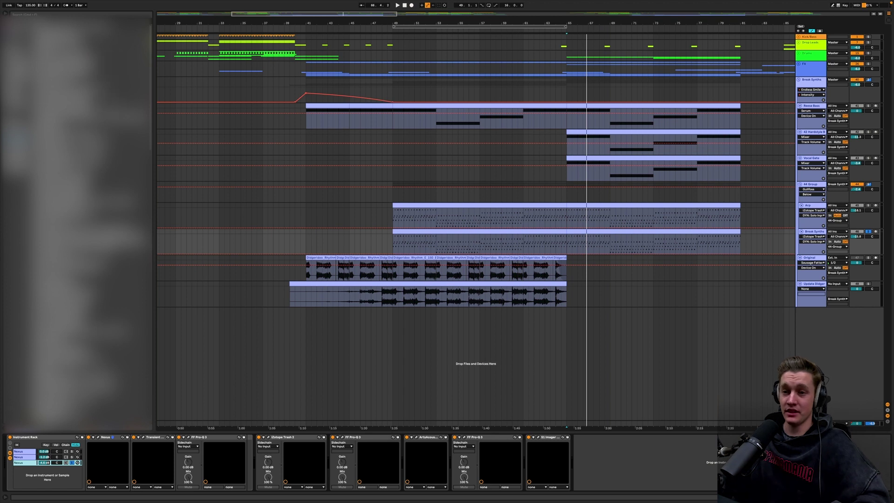
pyautogui.click(188, 437)
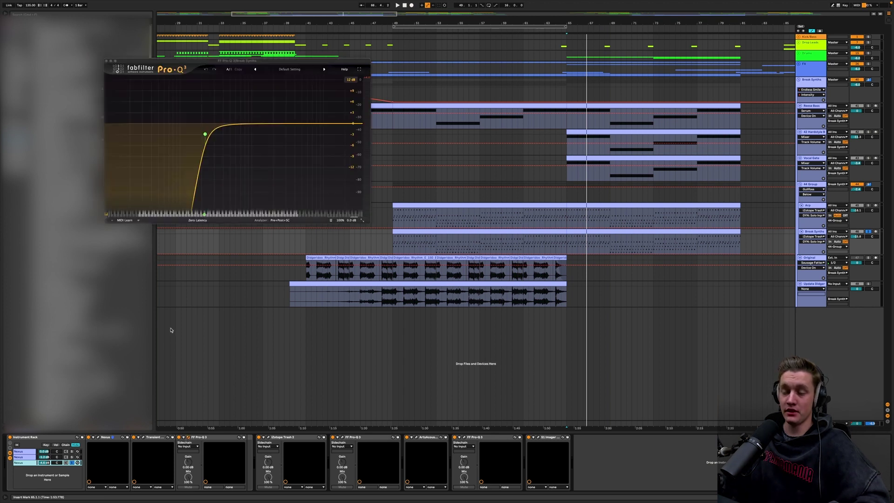
pyautogui.click(107, 61)
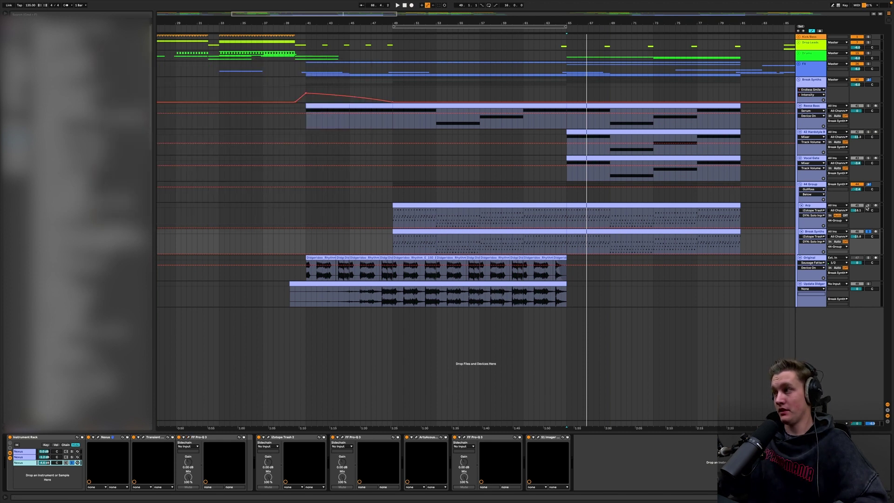
# Audition the Arp and break synth soloed together from bar 65, and check the Saturn 2 on their group
pyautogui.click(868, 205)
pyautogui.press('space')
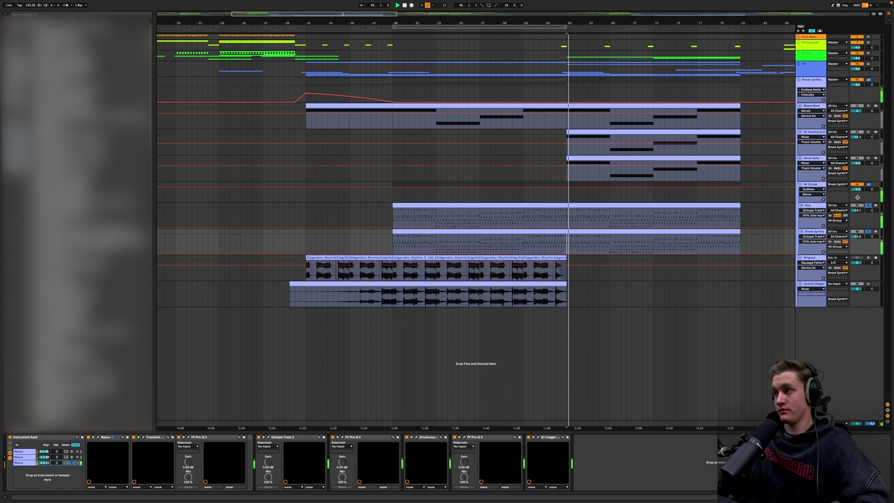
pyautogui.click(819, 182)
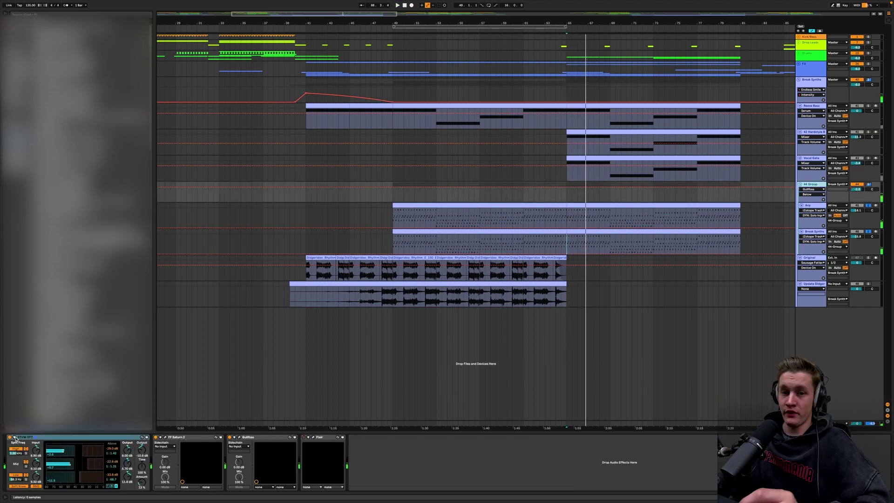
pyautogui.click(164, 437)
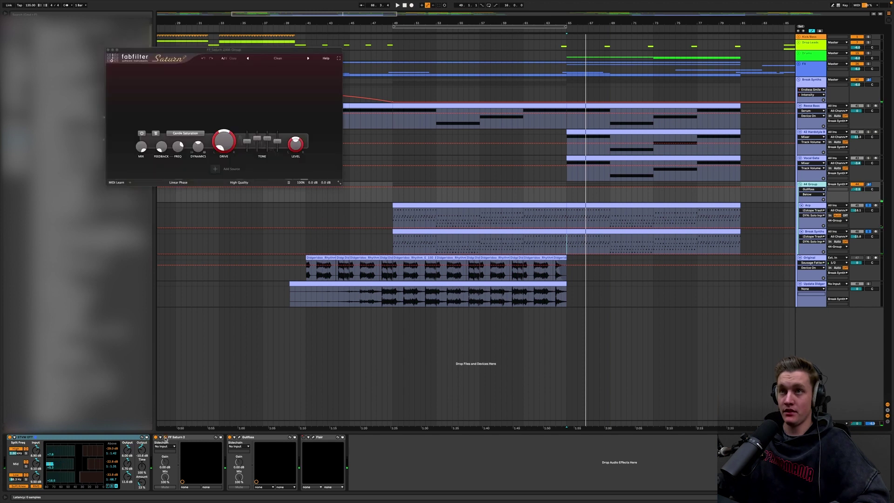
pyautogui.click(108, 50)
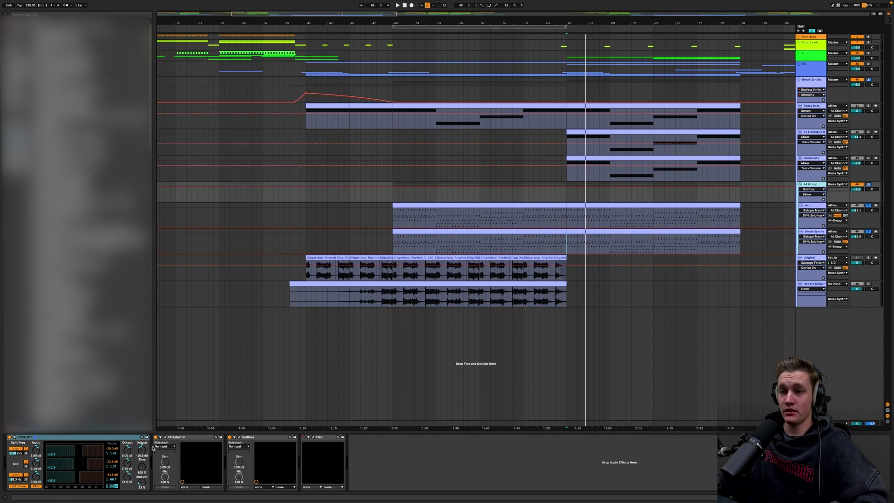
# Examine the Gullfoss settings on the arp and break synth group during playback
pyautogui.click(238, 438)
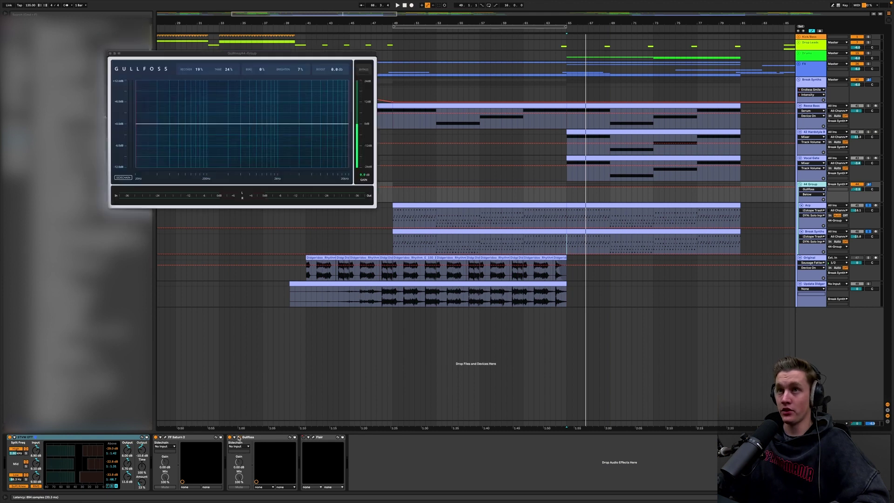
pyautogui.press('space')
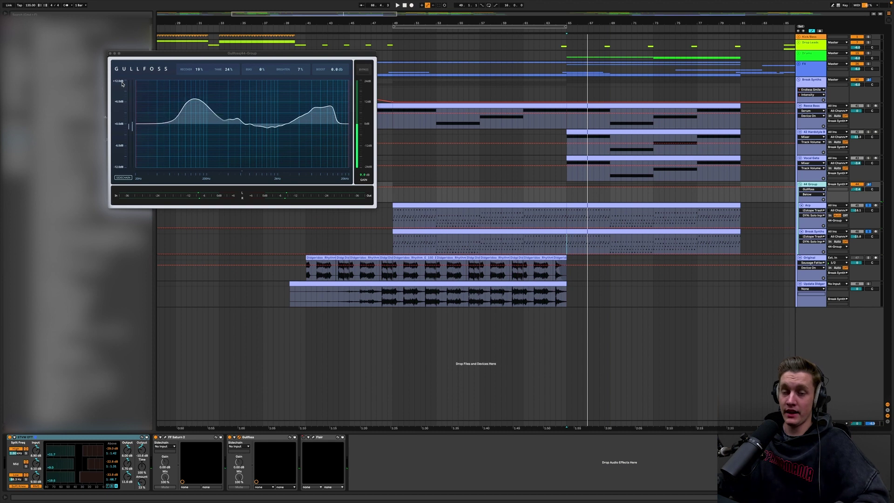
pyautogui.click(110, 54)
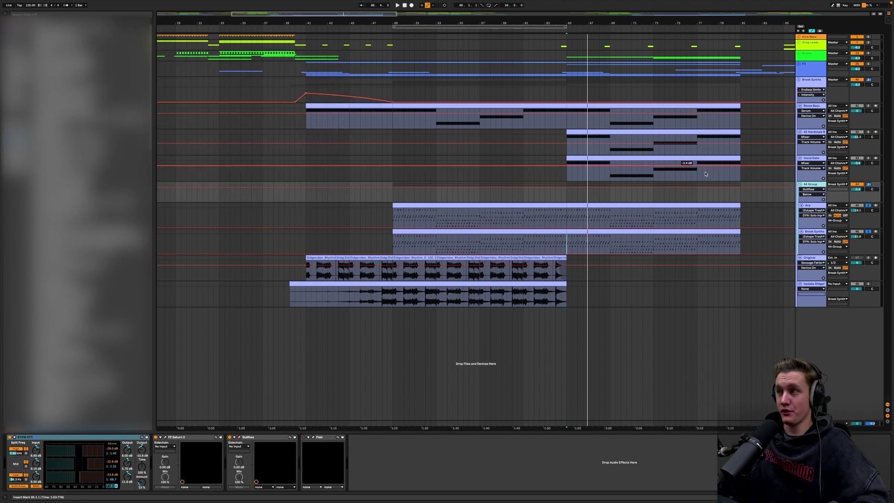
# Check the group's Flair preset, clear the group's solo and audition the section from bar 79 with the other break synths
pyautogui.click(698, 197)
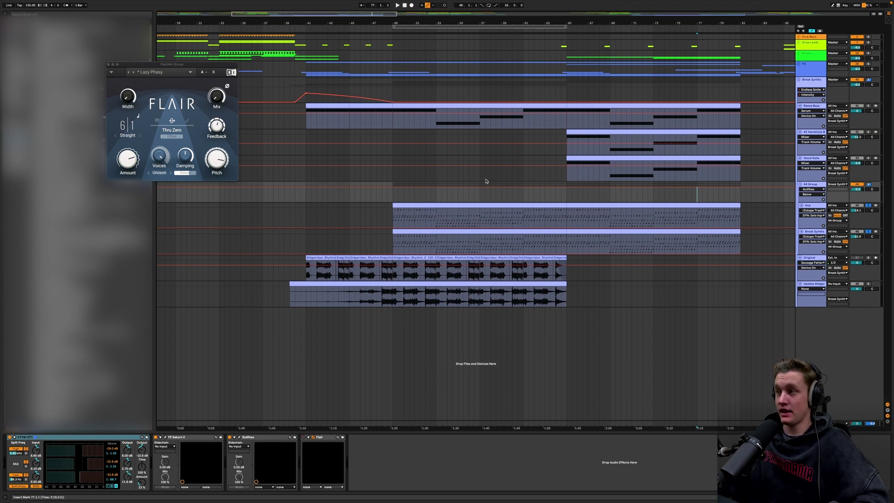
pyautogui.click(868, 184)
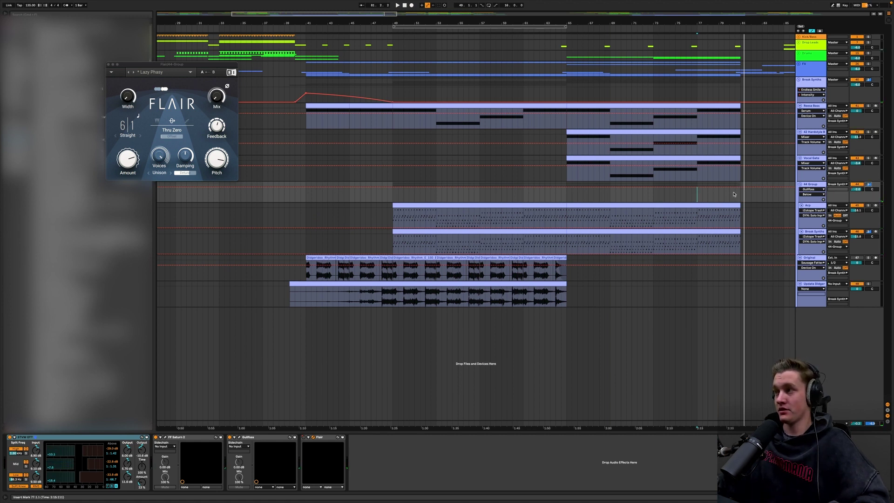
pyautogui.click(715, 200)
pyautogui.press('space')
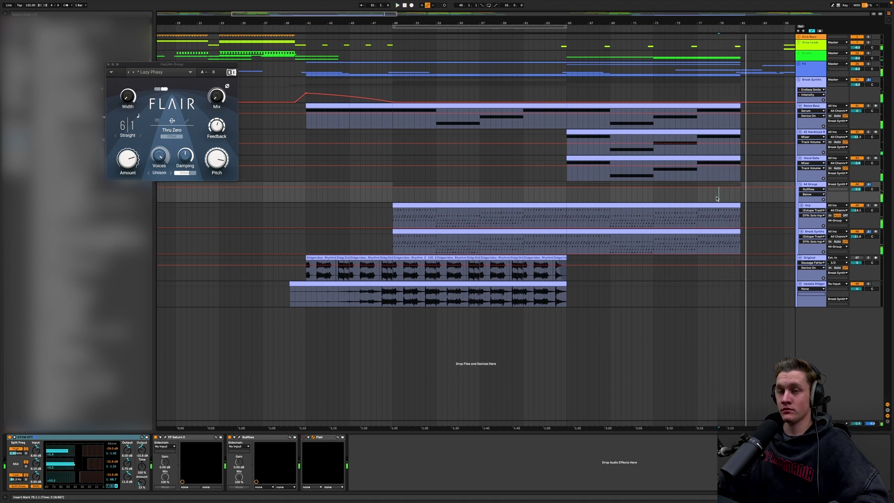
pyautogui.click(108, 65)
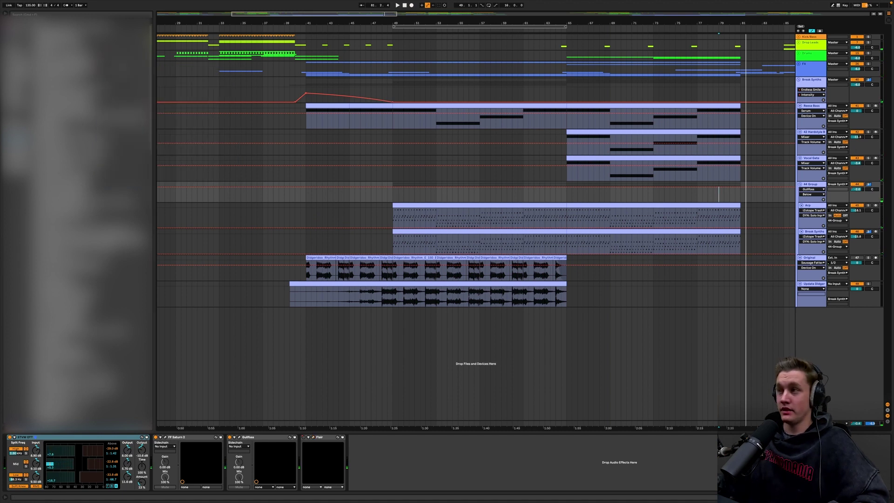
# Solo the Hardstyle track in the break synths group and audition it from bar 65
pyautogui.click(821, 134)
pyautogui.click(869, 132)
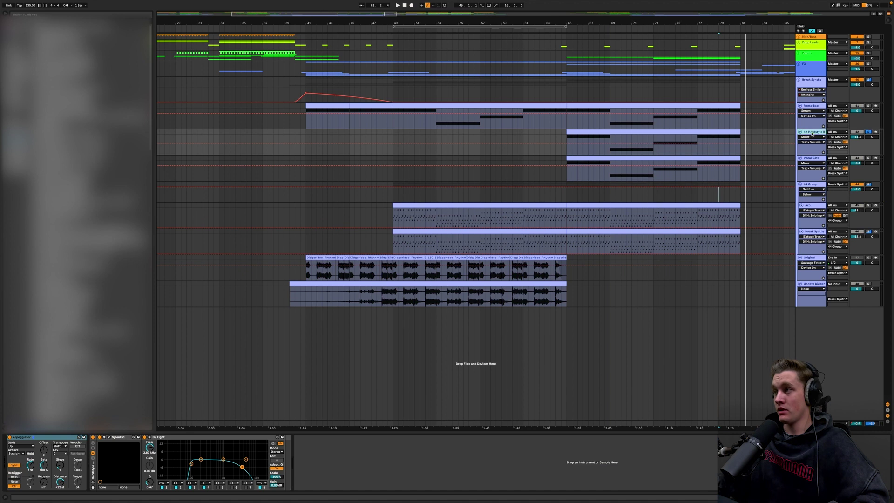
pyautogui.click(566, 154)
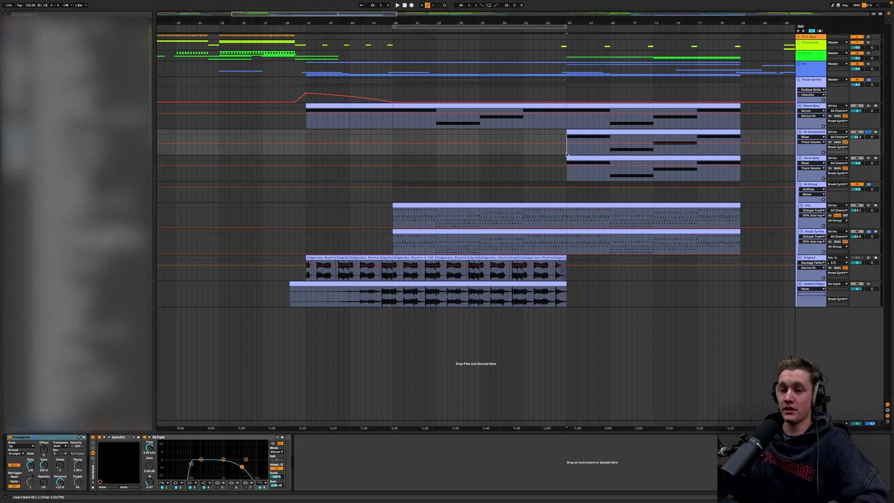
pyautogui.press('space')
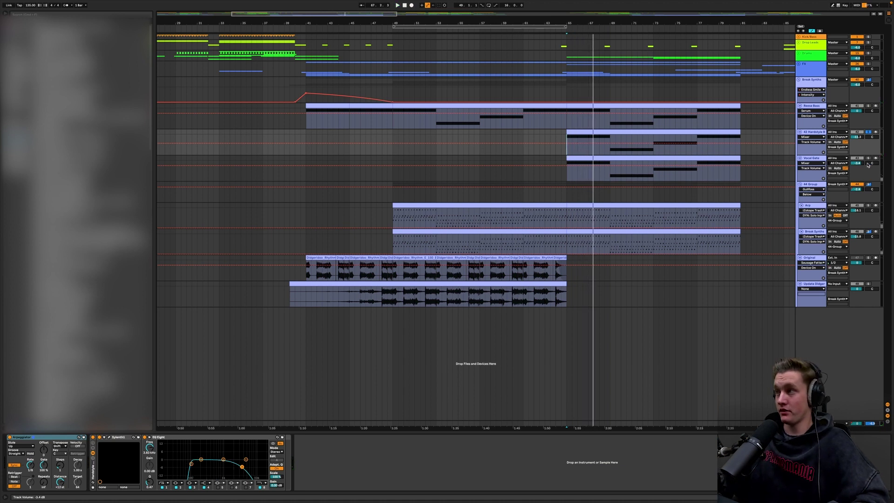
# Audition the Vocal Gate track in solo from bar 65 and check its Nexus preset
pyautogui.click(819, 158)
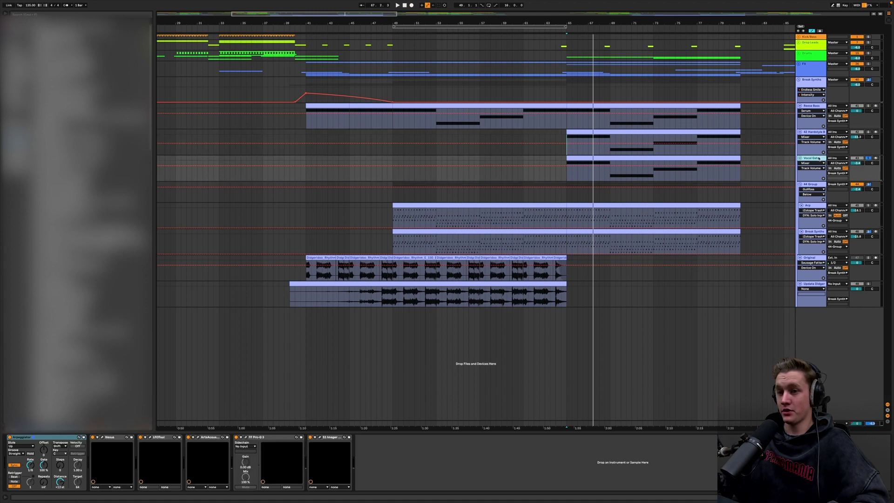
pyautogui.press('space')
pyautogui.press('space')
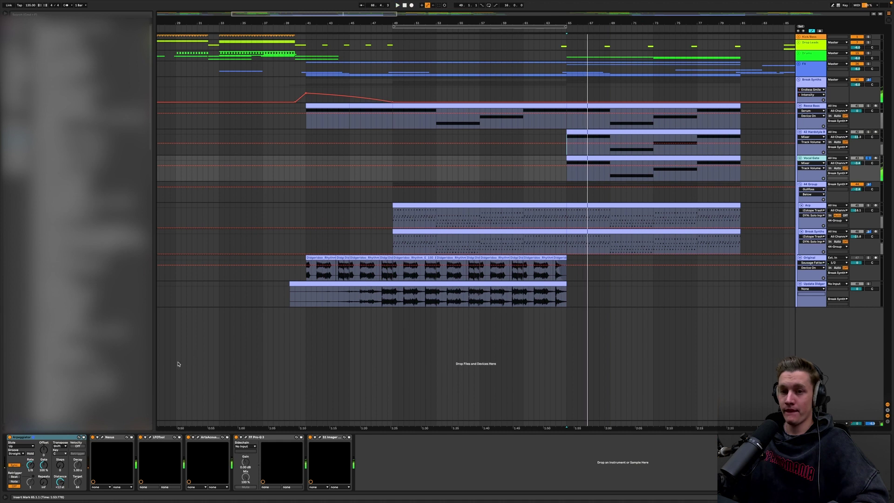
pyautogui.click(103, 437)
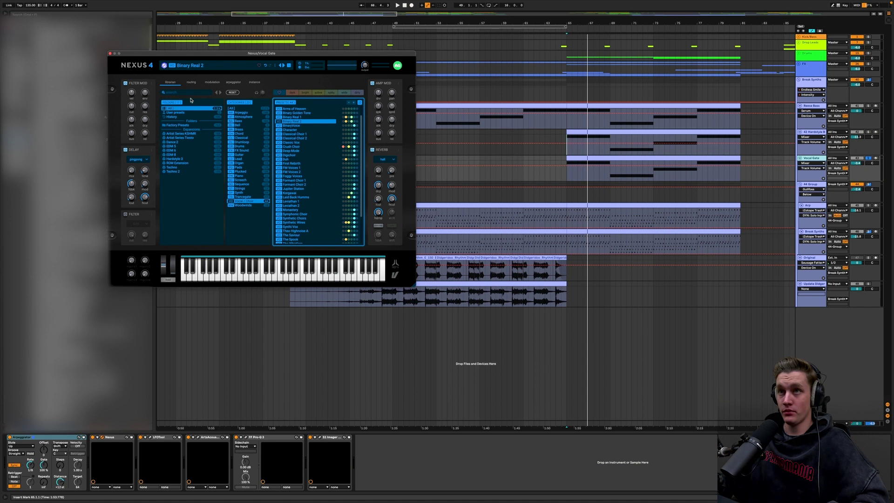
pyautogui.click(110, 53)
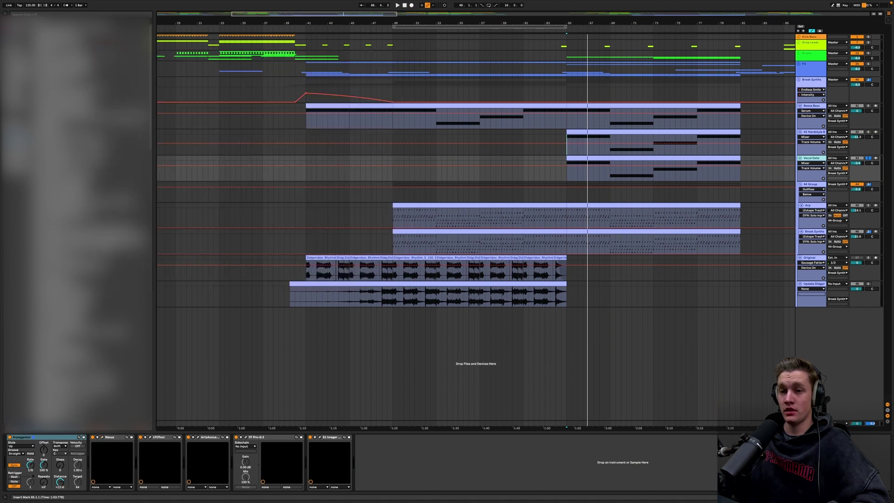
# Examine the LFOTool gate shape on the Vocal Gate track while playing it from bar 65
pyautogui.click(150, 437)
pyautogui.press('space')
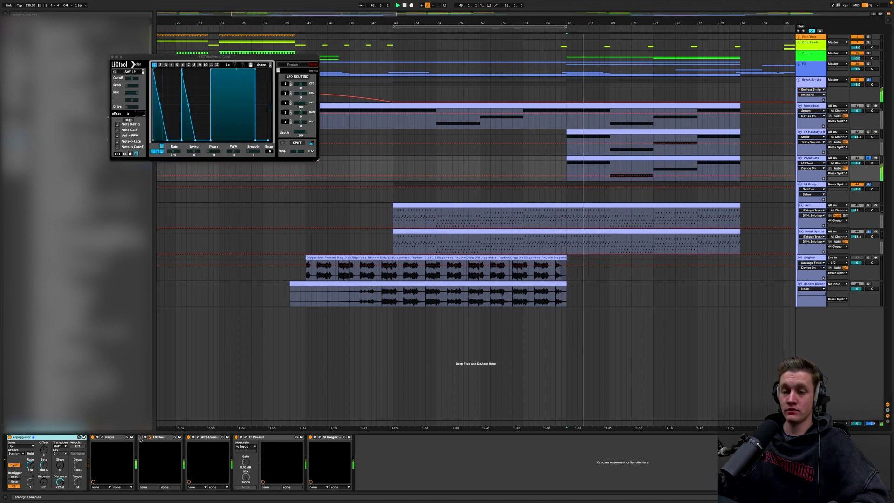
pyautogui.click(112, 58)
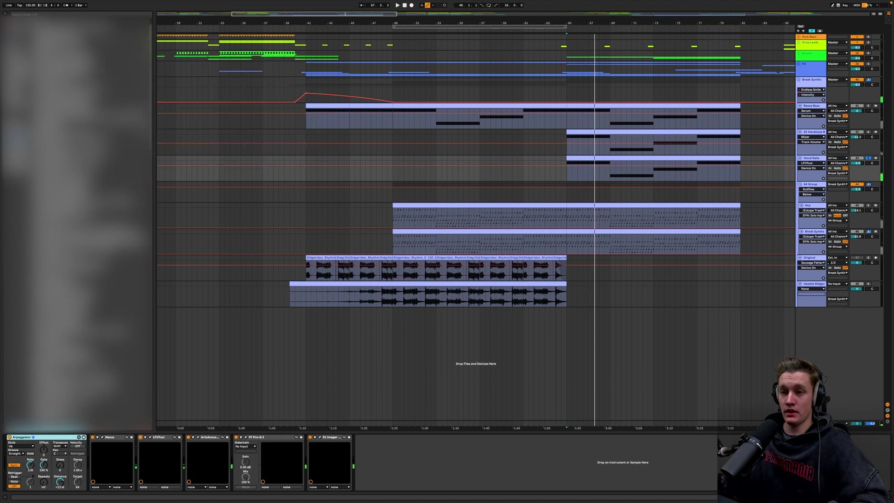
# Examine the Vocal Gate's ArtsAcoustic Reverb settings and the bands of its Pro-Q 3
pyautogui.click(197, 437)
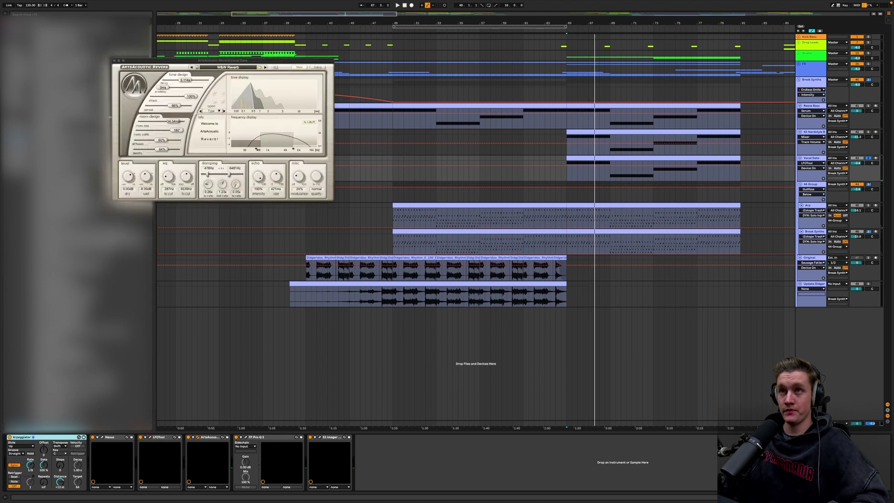
pyautogui.click(116, 61)
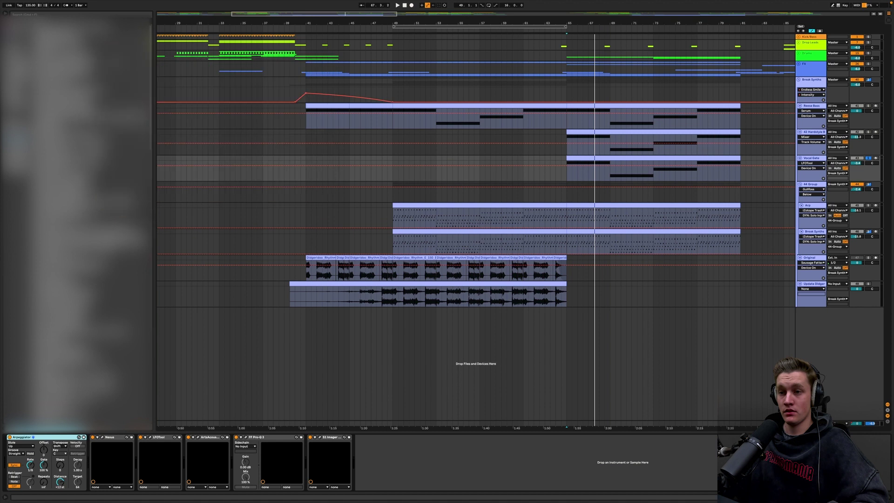
pyautogui.click(245, 438)
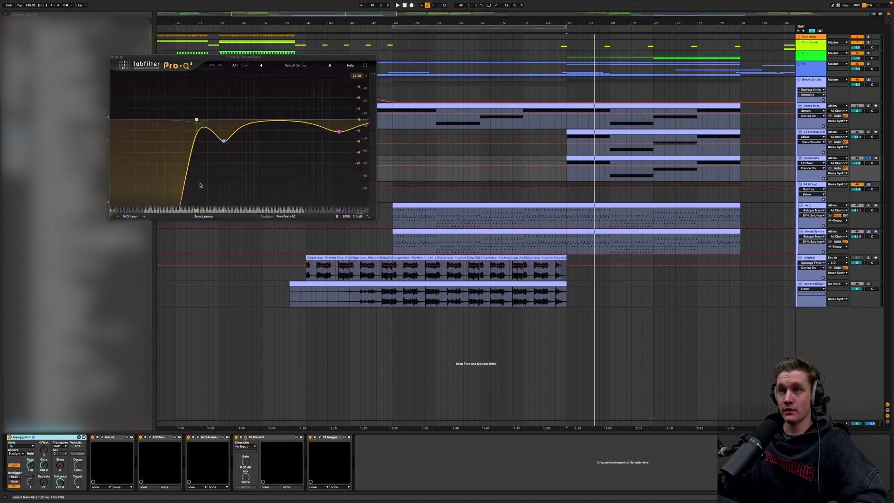
pyautogui.moveTo(220, 138)
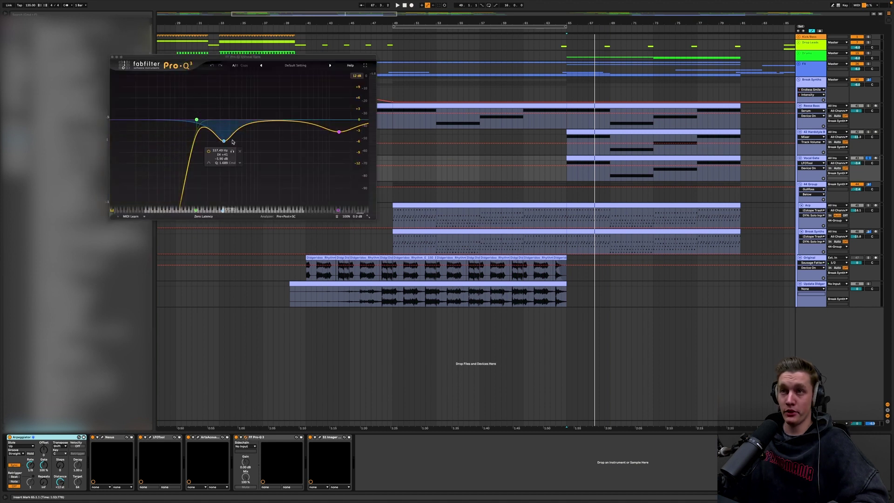
pyautogui.click(112, 57)
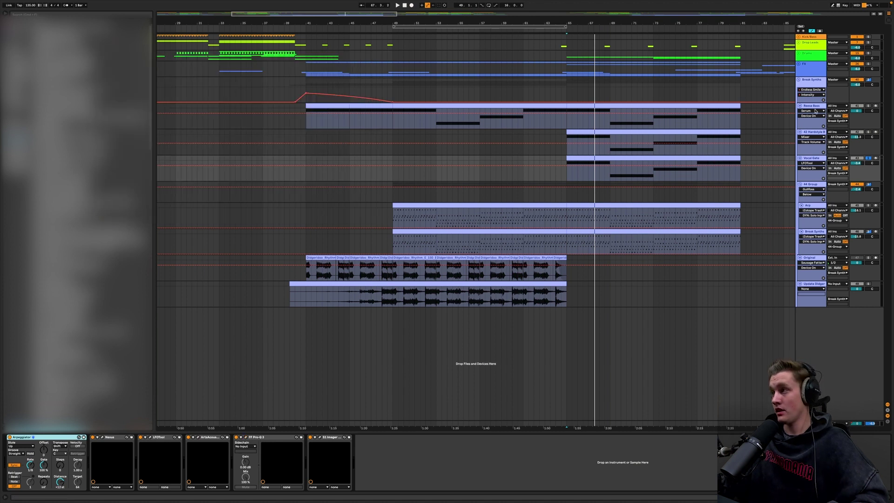
# Collapse the break synths group, expand the FX group and audition the Ambience track in solo from bar 45
pyautogui.click(799, 80)
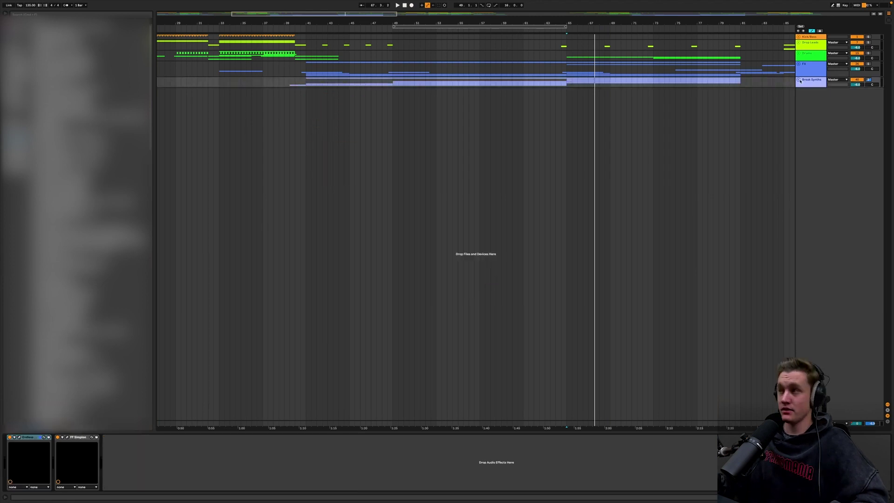
pyautogui.click(797, 67)
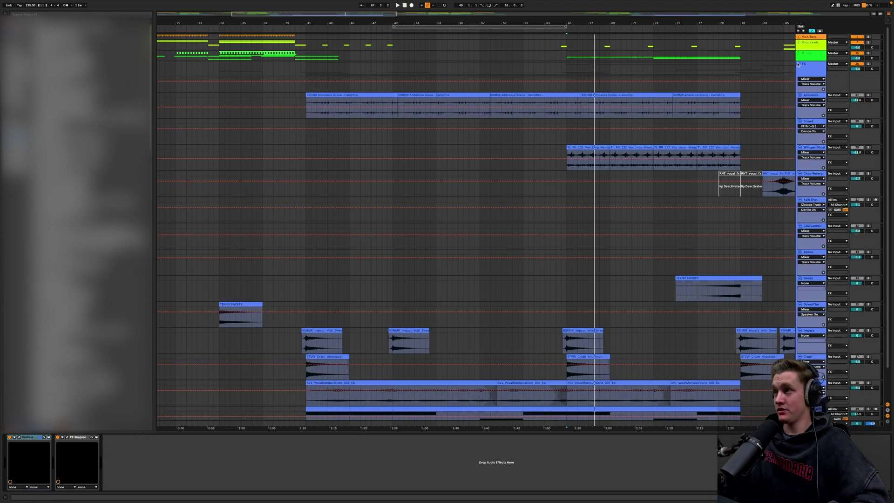
pyautogui.click(564, 147)
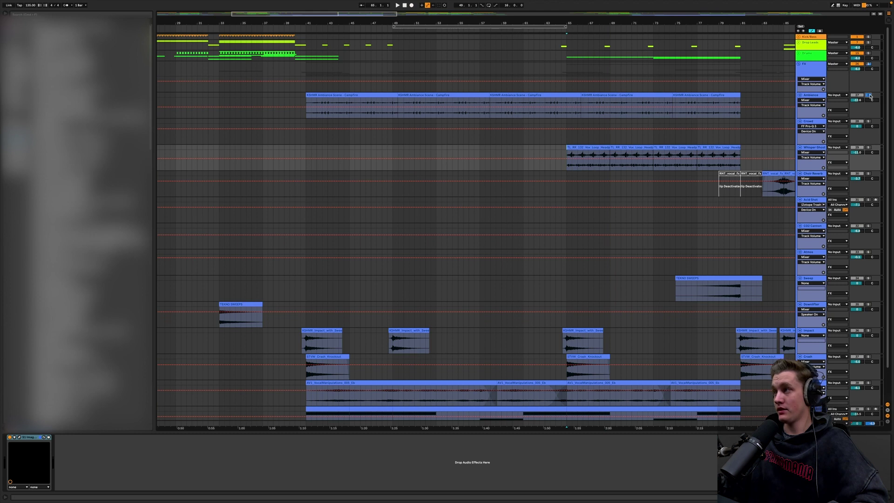
pyautogui.click(351, 116)
pyautogui.press('space')
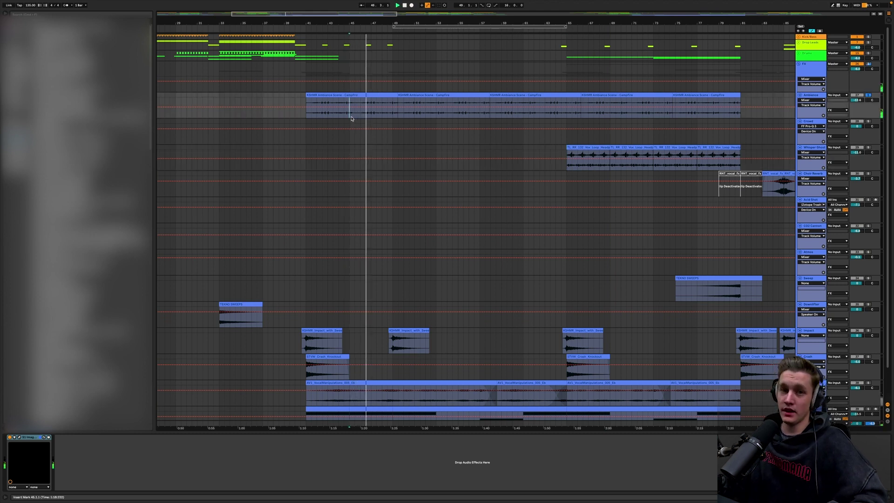
pyautogui.click(810, 96)
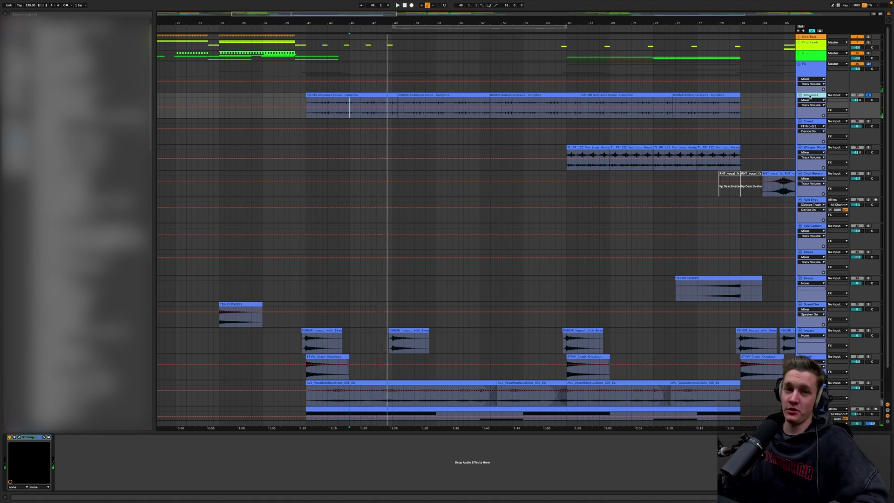
# Audition the Impact and Crash tracks of the FX group in solo, starting from the impact clip just before bar 41
pyautogui.scroll(-1, 312, 288)
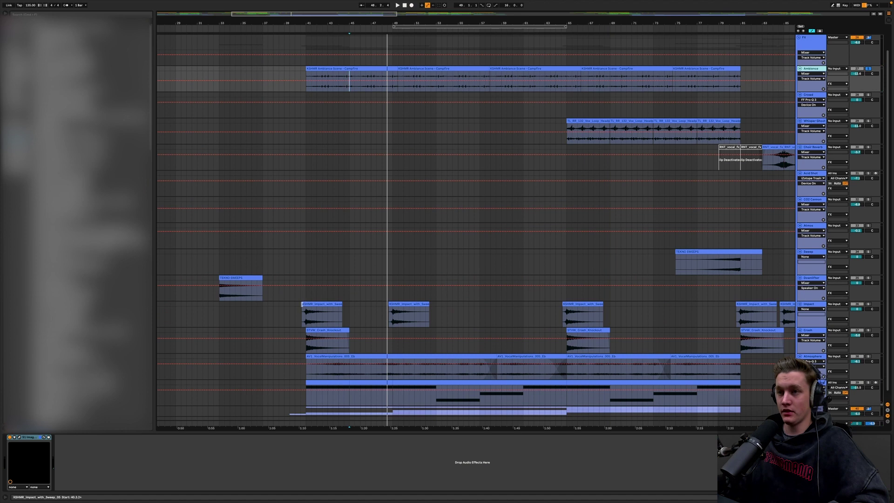
pyautogui.click(302, 305)
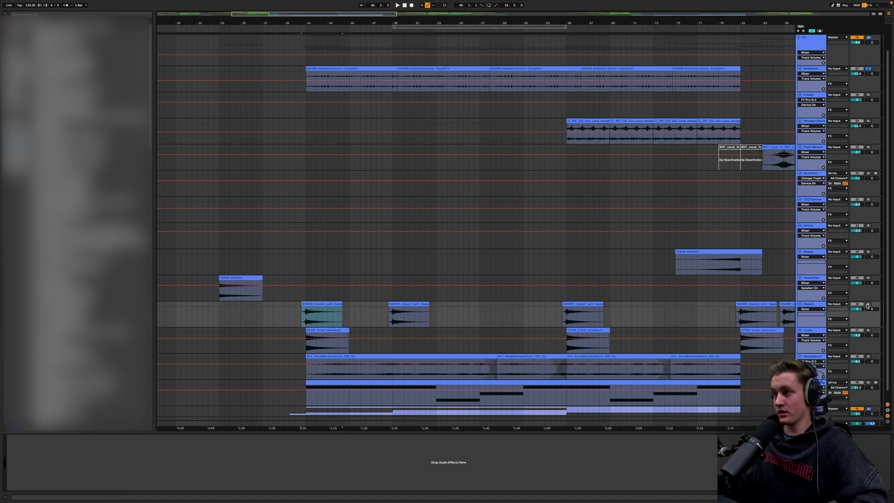
pyautogui.click(867, 304)
pyautogui.press('space')
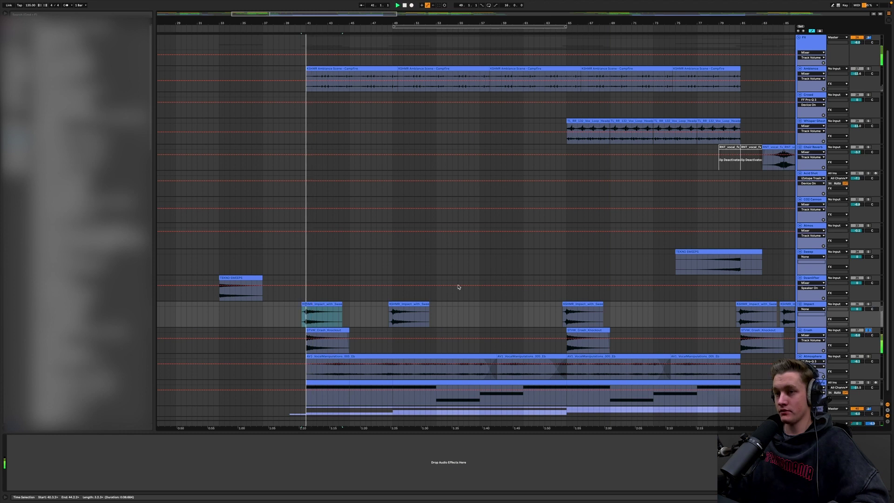
pyautogui.scroll(-1, 433, 280)
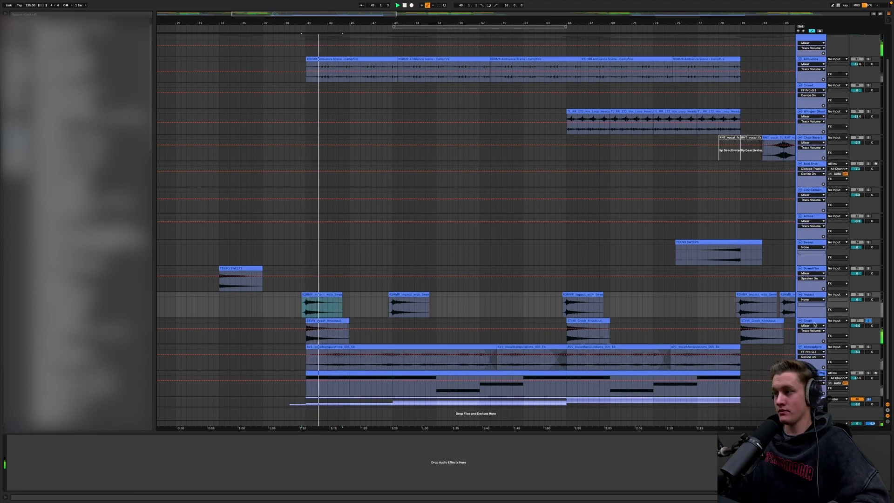
pyautogui.click(878, 336)
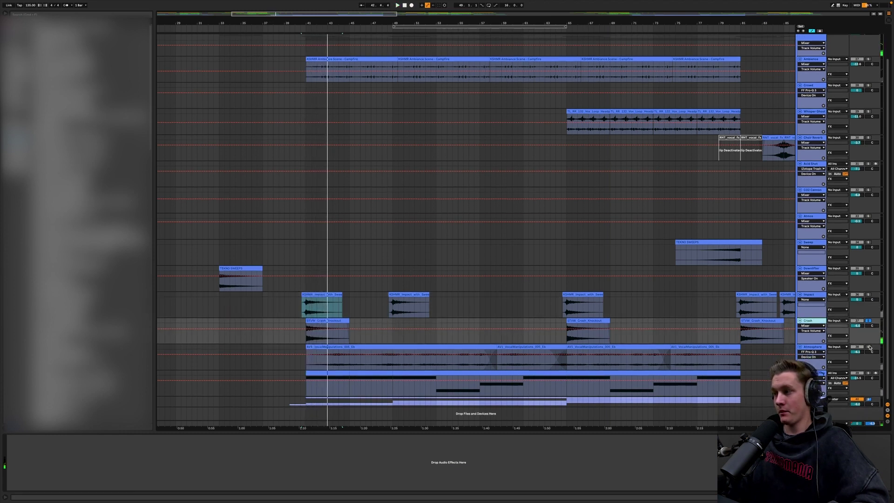
# Solo the Atmosphere track, hide the automation lanes and audition the track from bar 43 and from bar 57
pyautogui.click(869, 347)
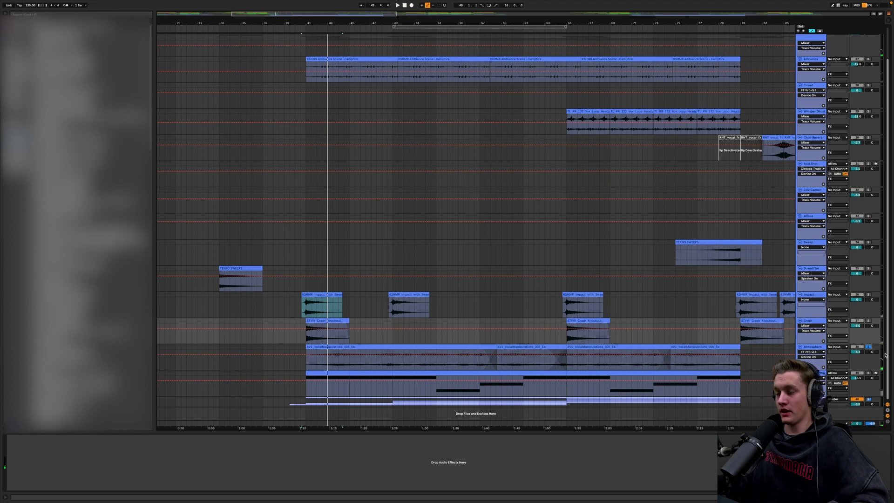
pyautogui.click(326, 366)
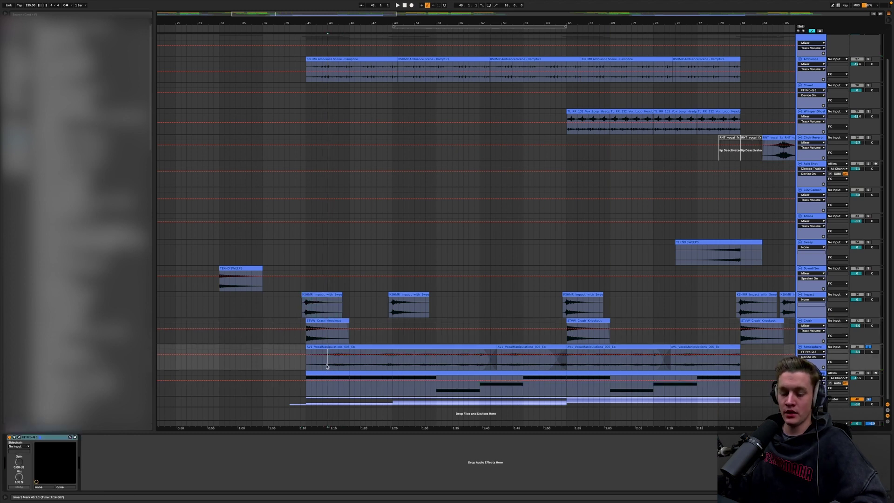
pyautogui.press('super+a')
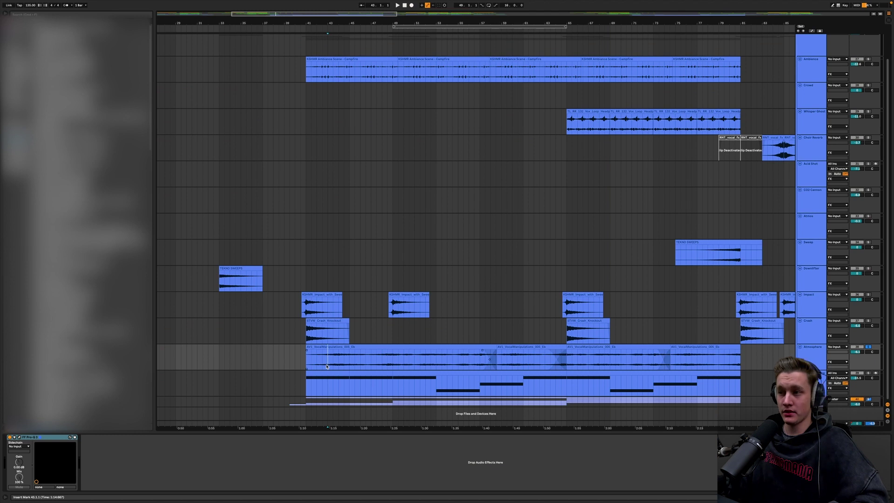
pyautogui.press('space')
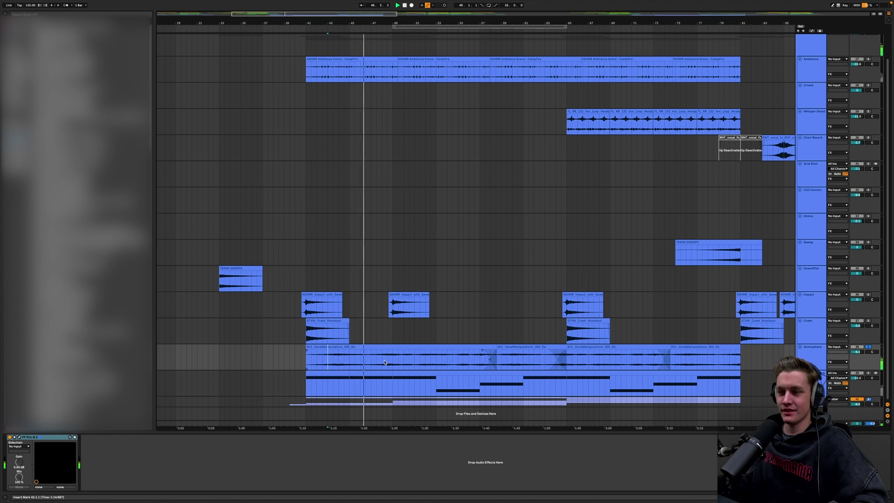
pyautogui.click(483, 360)
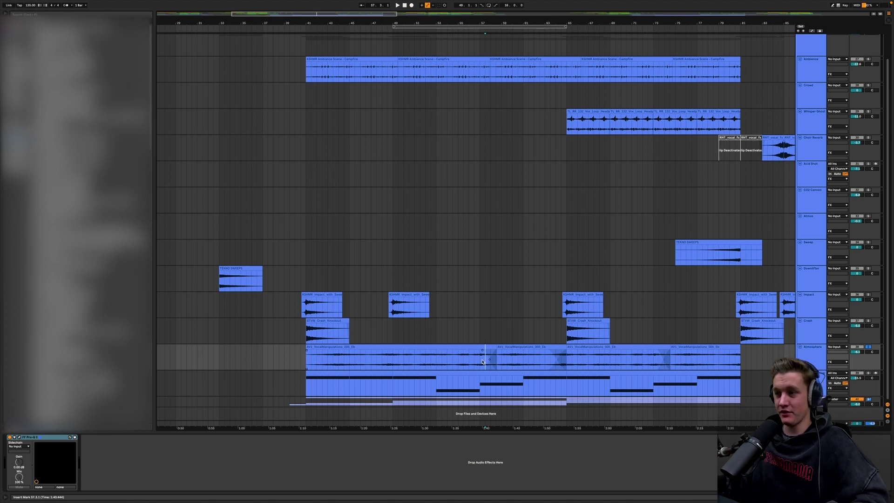
pyautogui.press('space')
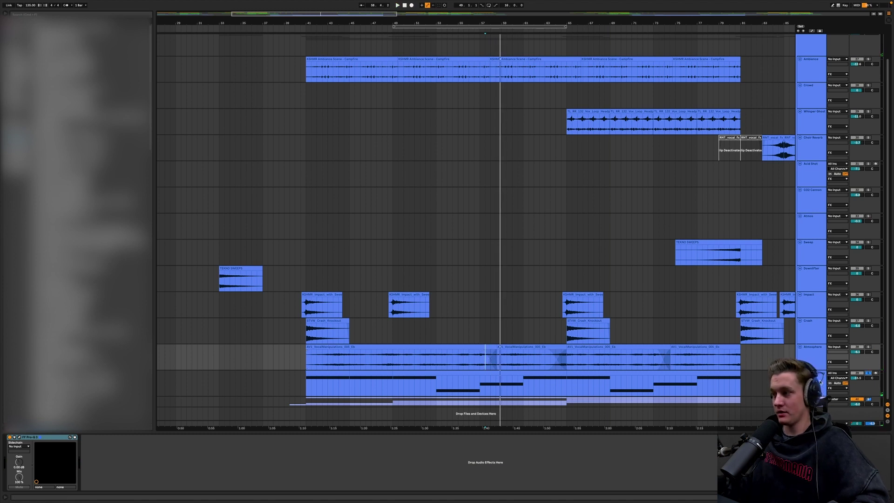
# Audition the Tension String track in solo from bar 41 and check its Nexus preset
pyautogui.click(340, 387)
pyautogui.click(307, 390)
pyautogui.press('space')
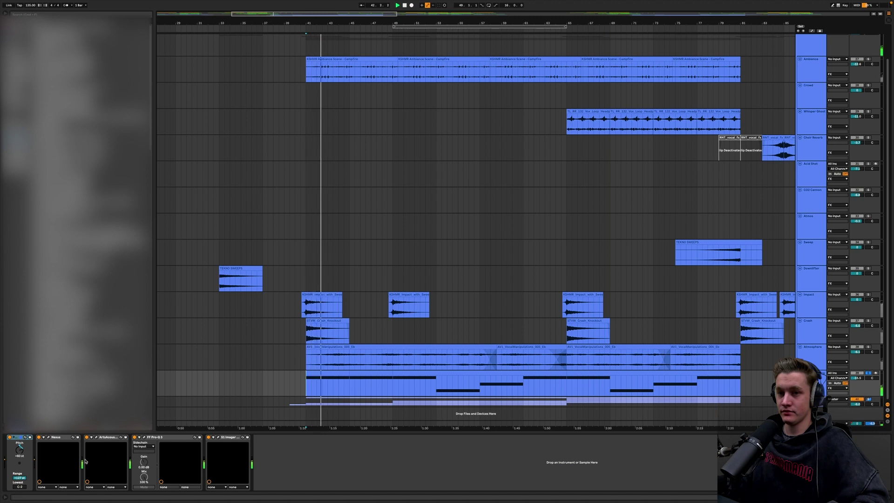
pyautogui.click(48, 437)
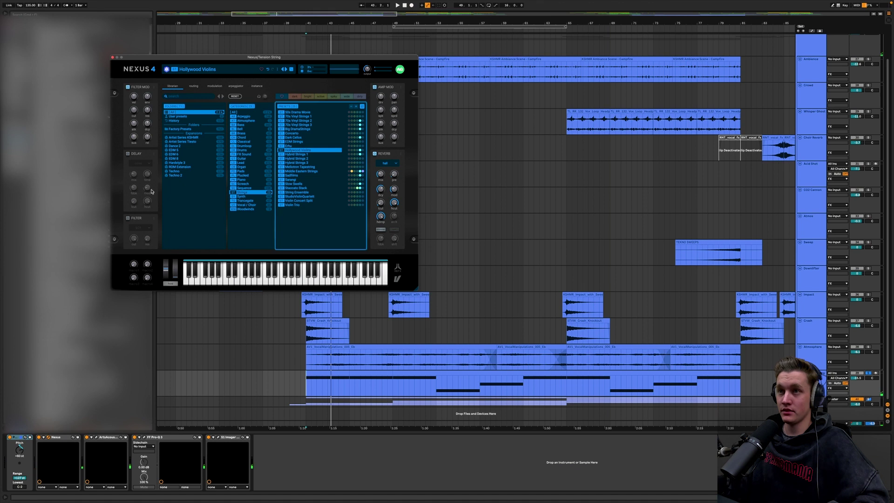
pyautogui.click(112, 58)
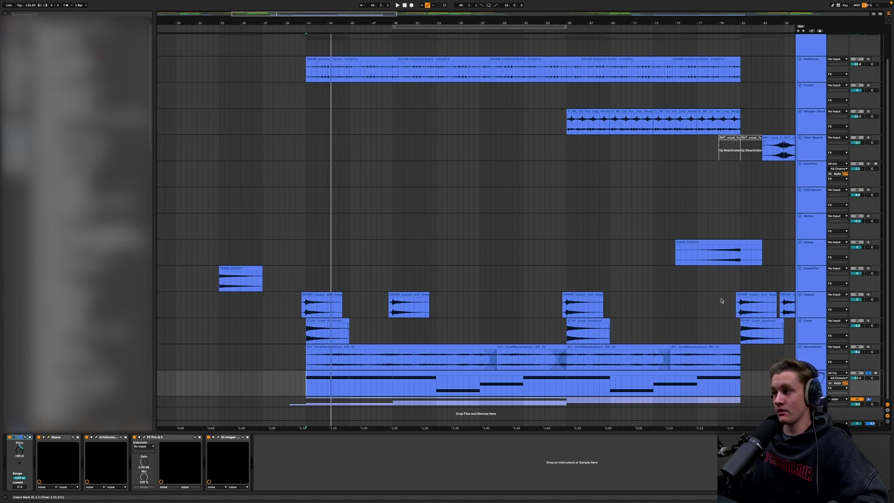
# Audition the whisper vocal loop track in solo from bar 65 and check its S1 Stereo Imager settings
pyautogui.hscroll(3, 686, 284)
pyautogui.hscroll(3, 686, 284)
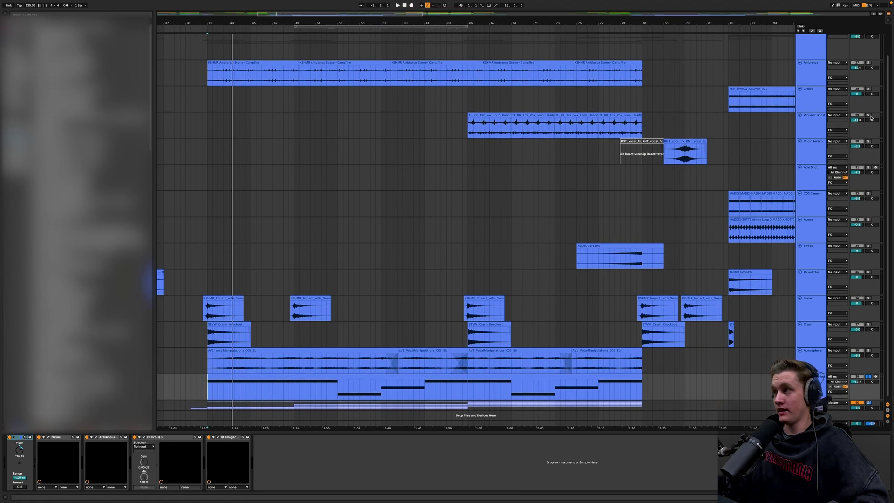
pyautogui.click(469, 134)
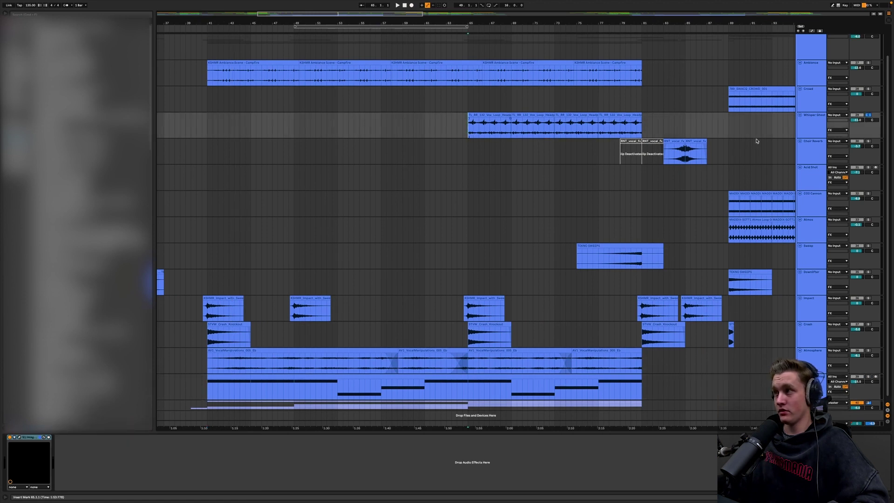
pyautogui.press('space')
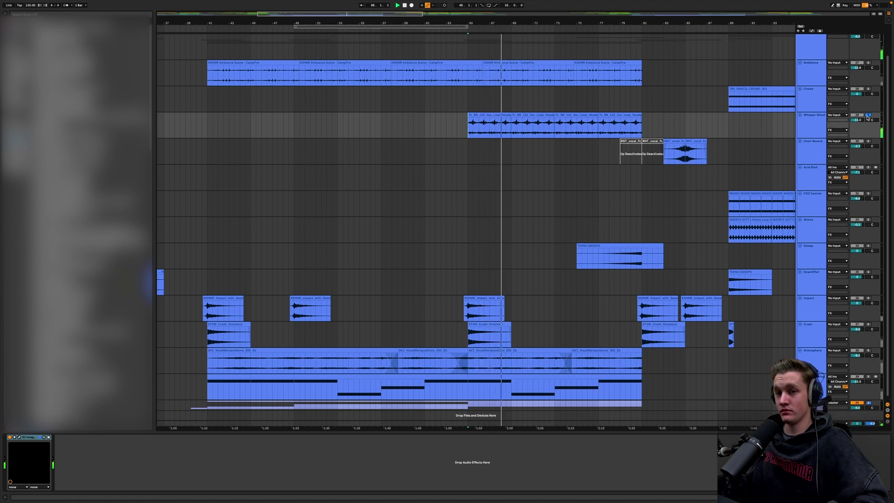
pyautogui.click(21, 438)
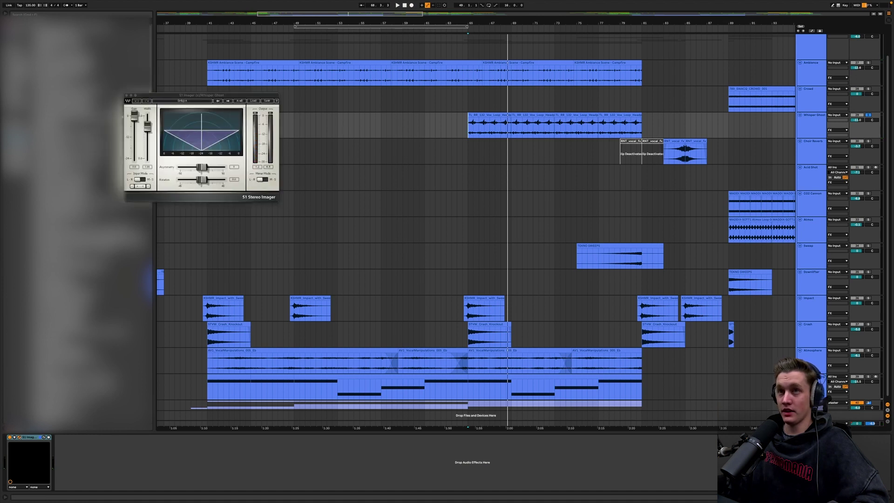
pyautogui.click(126, 95)
# Collapse the FX group, expand the Drums group and audition the cinematic drums from bar 65, checking their S1 Stereo Imager
pyautogui.scroll(2, 593, 178)
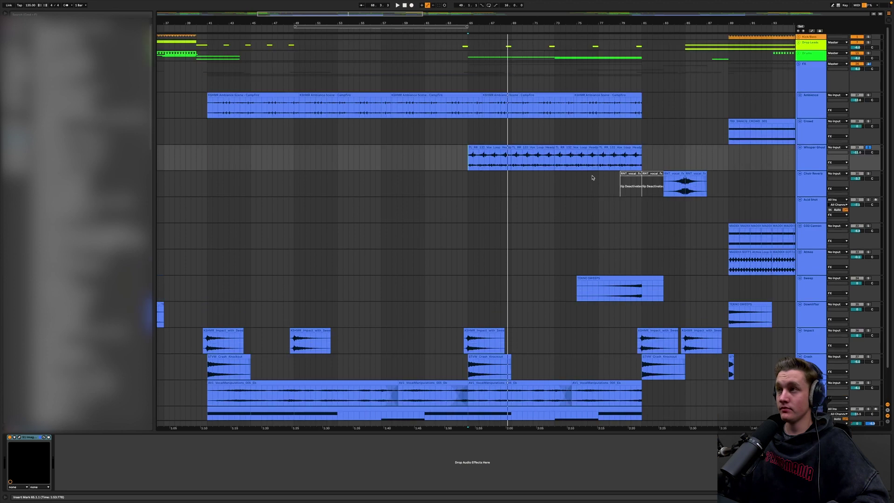
pyautogui.click(797, 63)
pyautogui.click(798, 53)
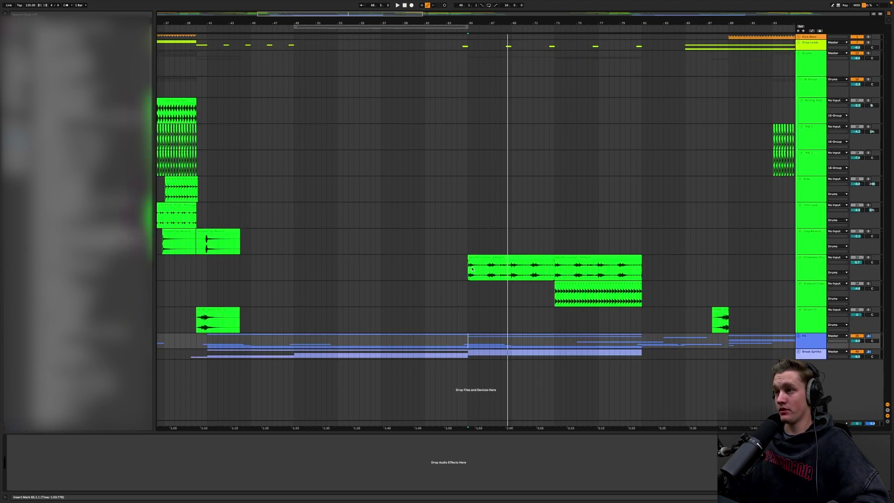
pyautogui.click(472, 269)
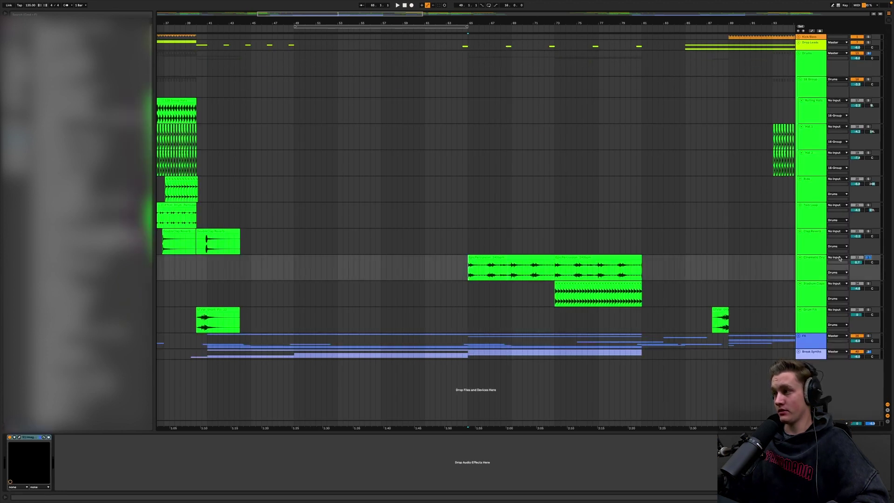
pyautogui.press('space')
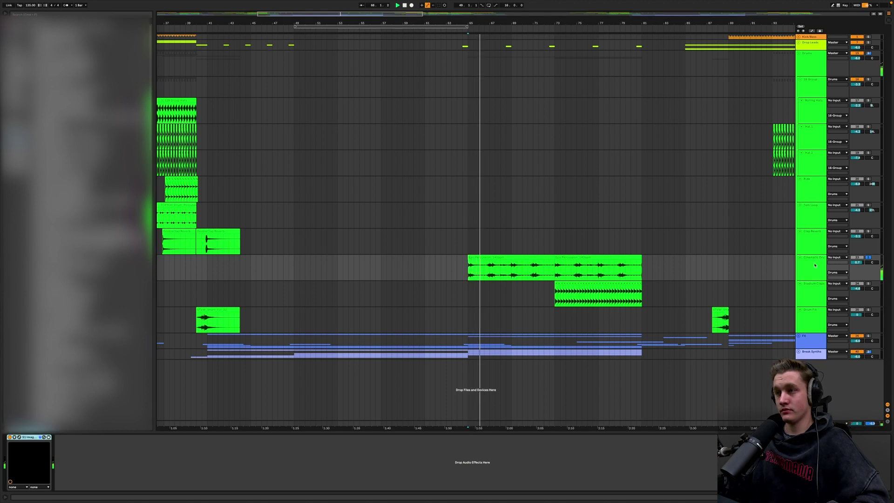
pyautogui.click(18, 437)
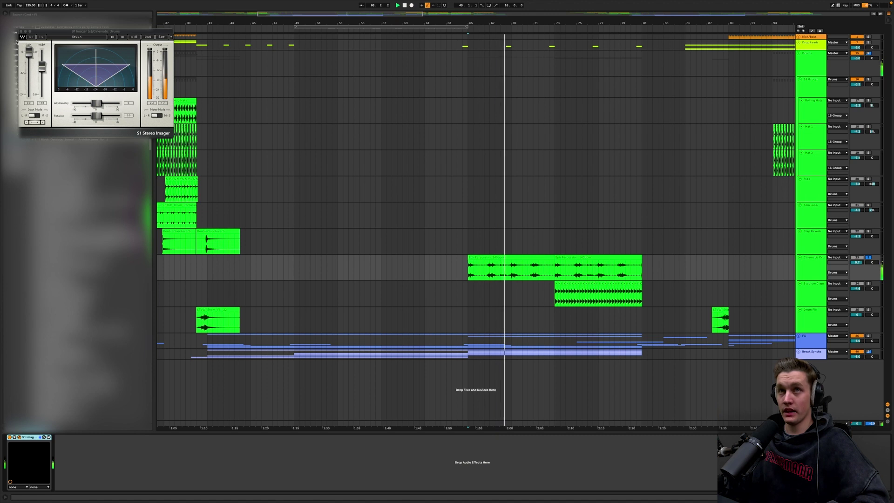
pyautogui.click(21, 31)
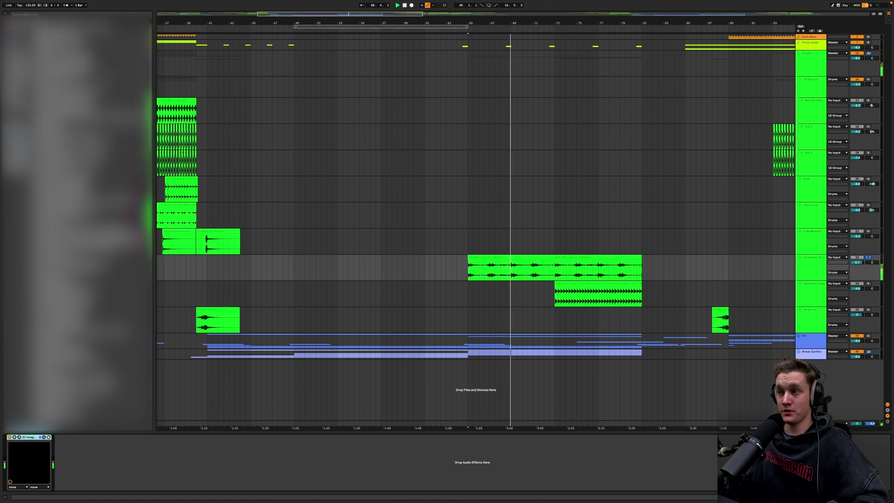
# Audition the Stadium Claps track in solo from bar 73 and check its S1 Stereo Imager settings
pyautogui.click(868, 284)
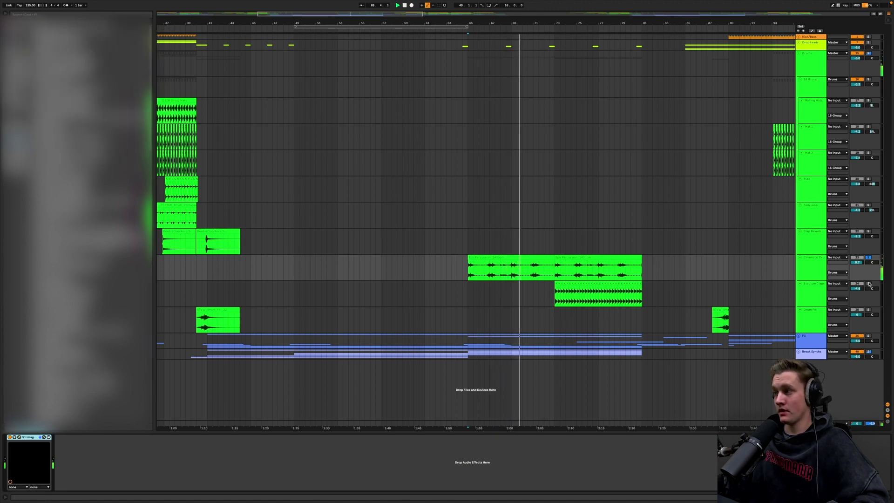
pyautogui.click(554, 292)
pyautogui.click(814, 300)
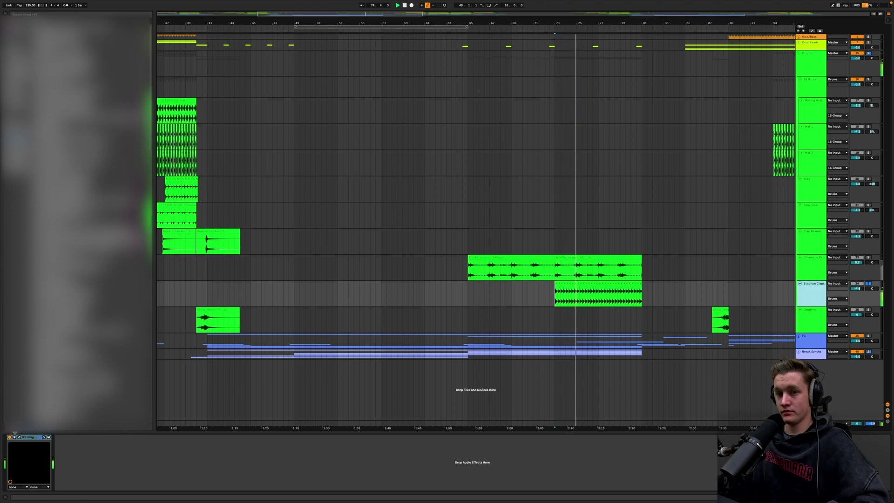
pyautogui.click(19, 437)
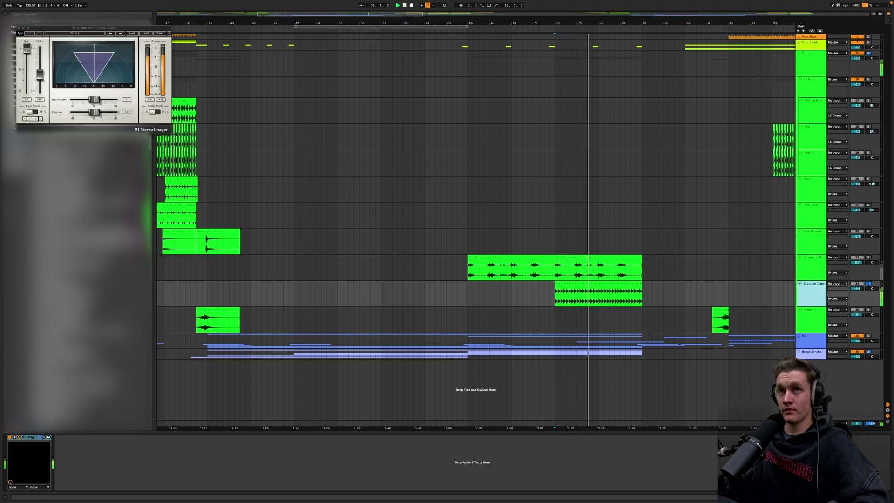
pyautogui.click(19, 29)
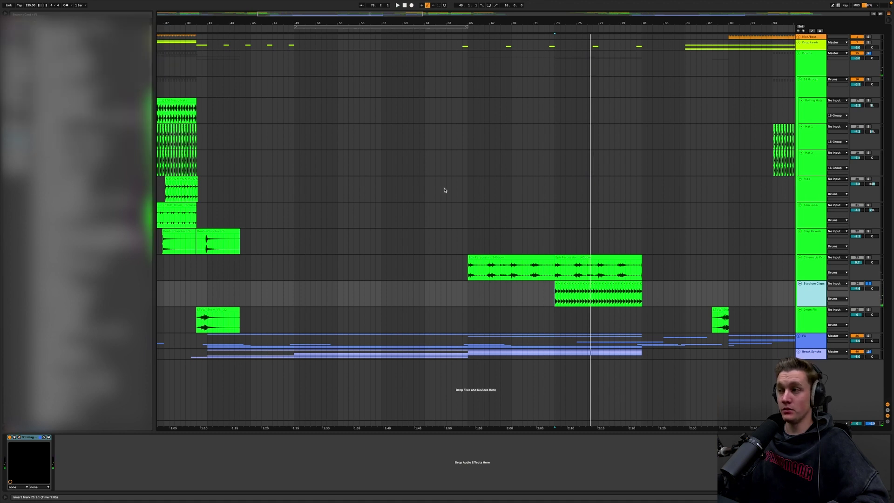
# Turn off the Stadium Claps solo and play the track's transition from bar 80 with the other groups
pyautogui.click(868, 283)
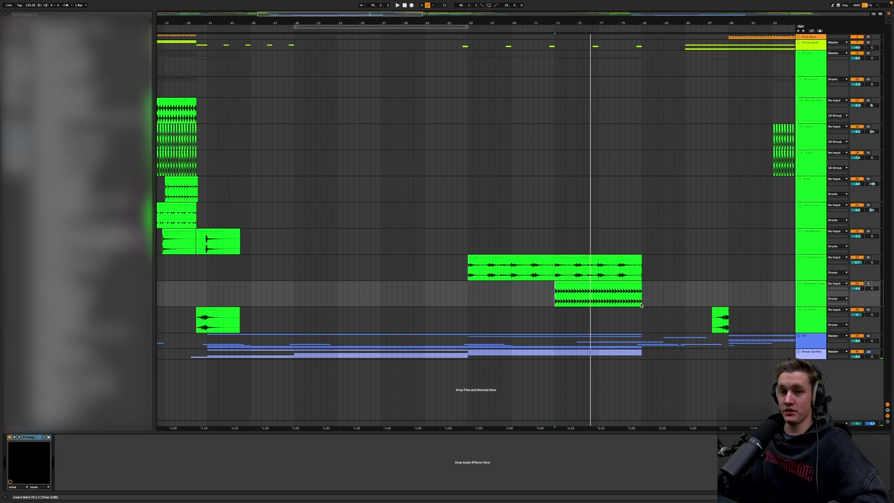
pyautogui.click(633, 315)
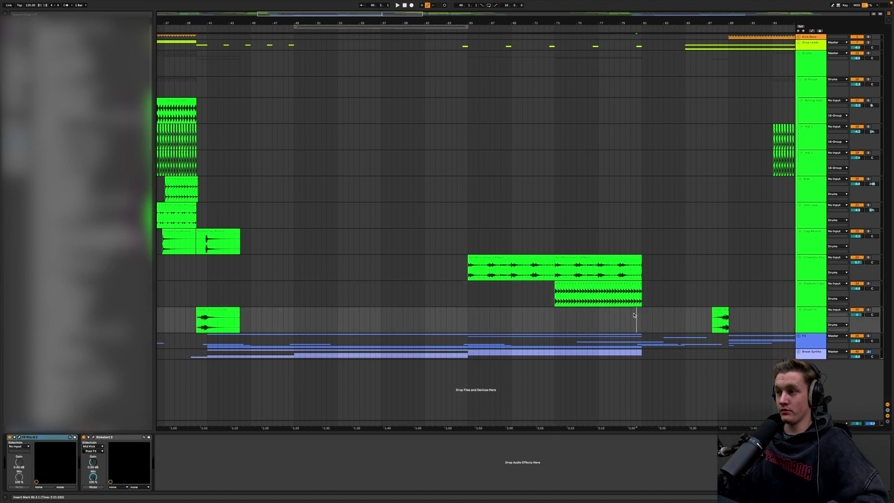
pyautogui.press('space')
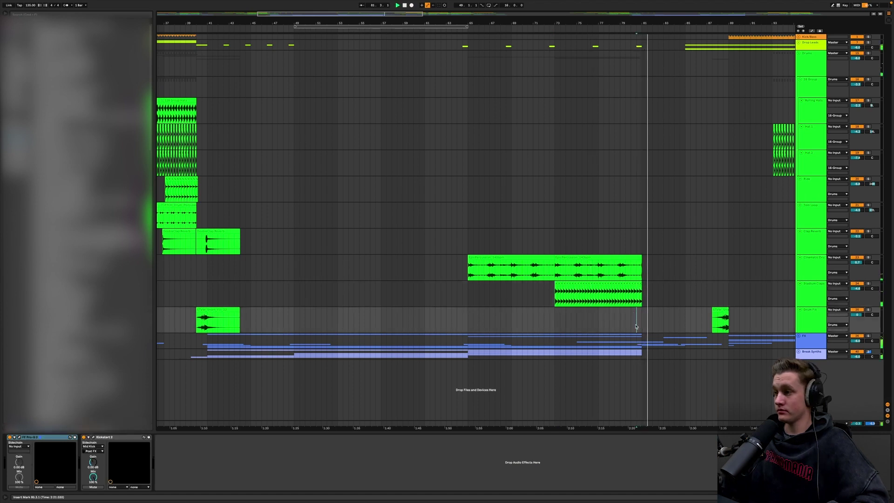
# Collapse the Drums group, expand the Drop Leads group and audition the lower 12 Drum Rack track in solo from bar 64
pyautogui.click(800, 55)
pyautogui.click(799, 43)
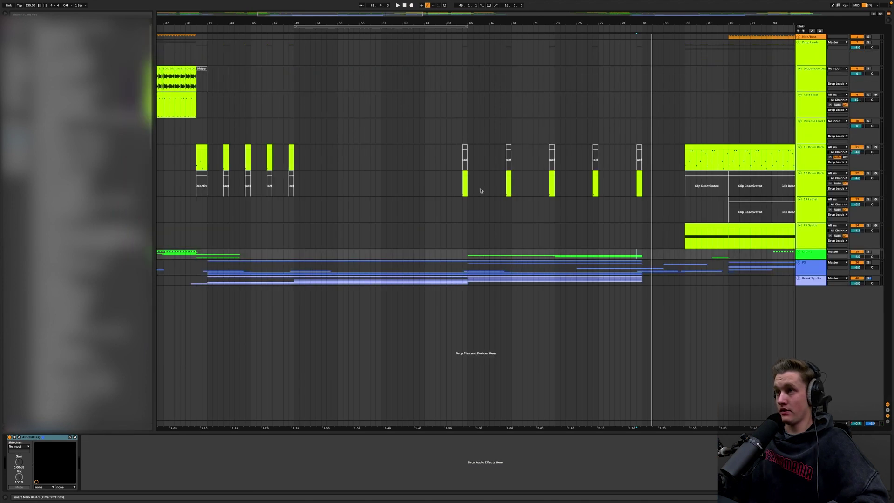
pyautogui.click(464, 188)
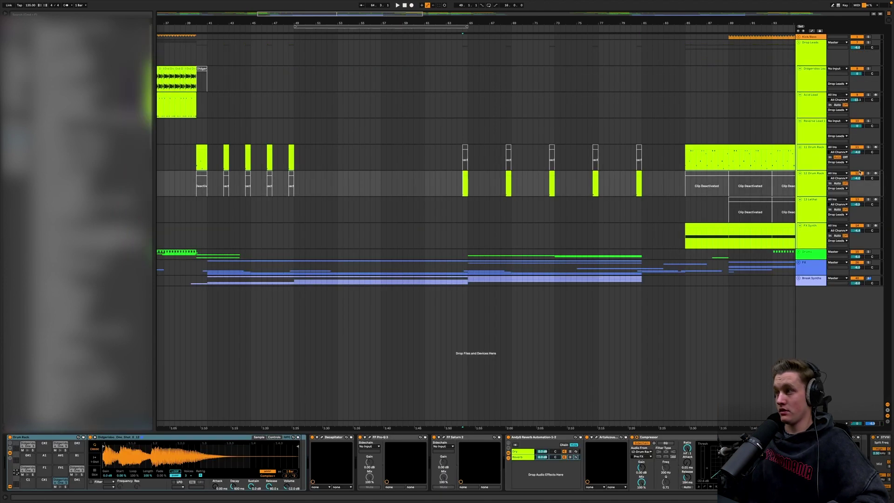
pyautogui.click(868, 173)
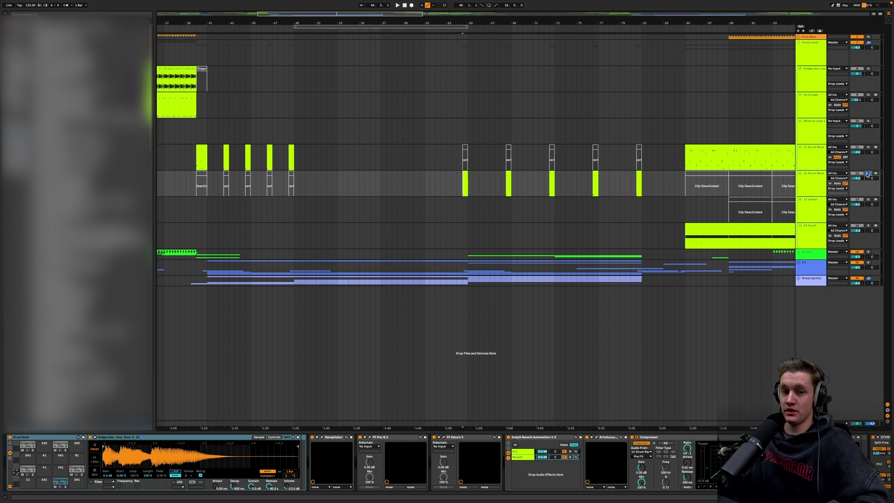
pyautogui.press('space')
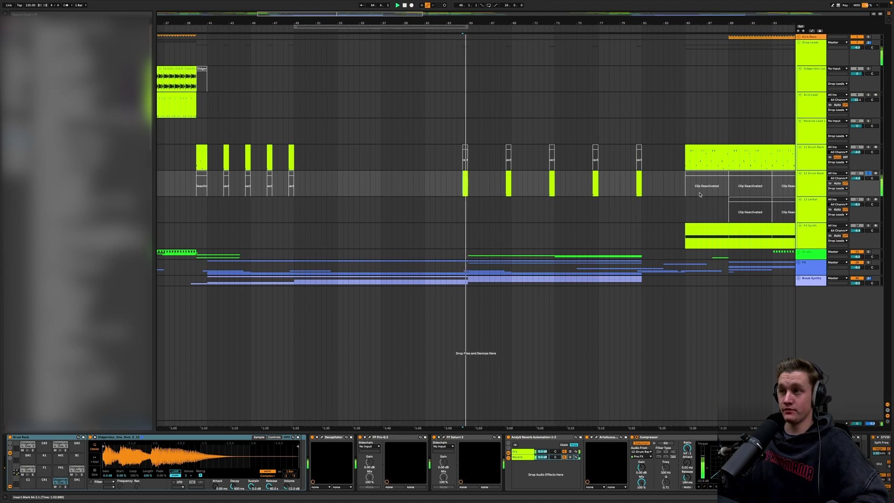
# Audition the lower 12 Drum Rack hits from bars 68 and 72 and check the sampler's Transpose automation in the arrangement
pyautogui.click(507, 191)
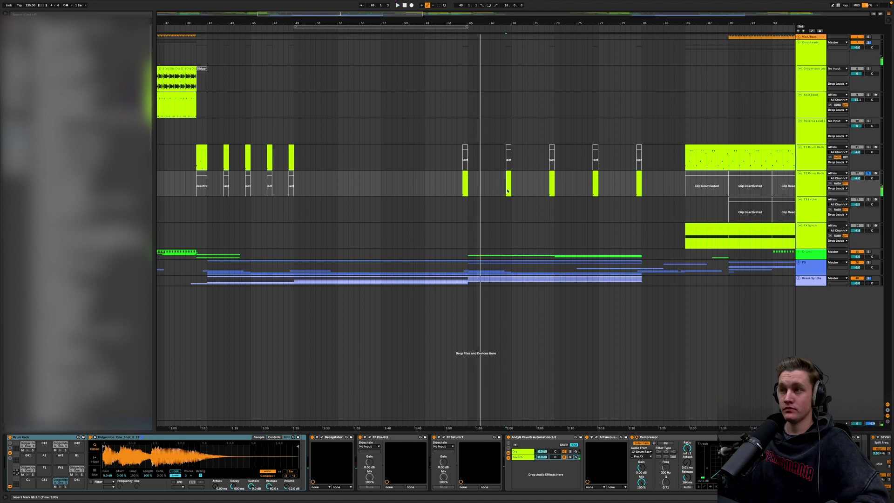
pyautogui.click(549, 186)
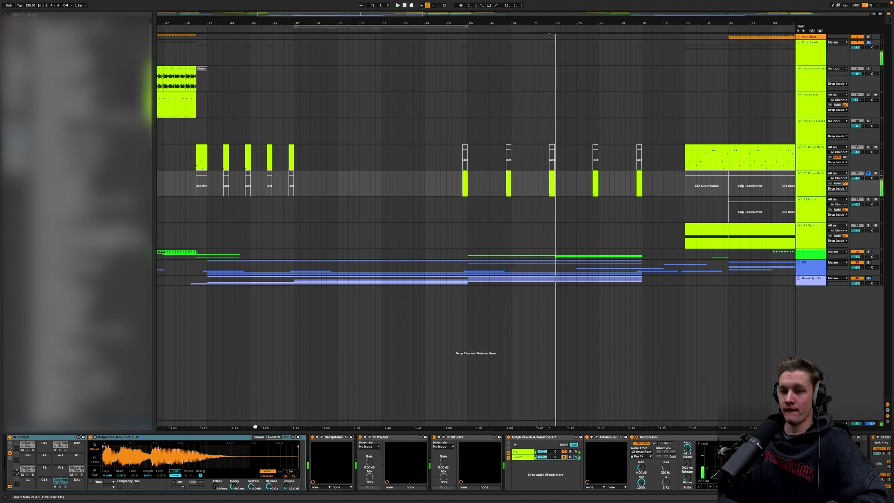
pyautogui.click(275, 436)
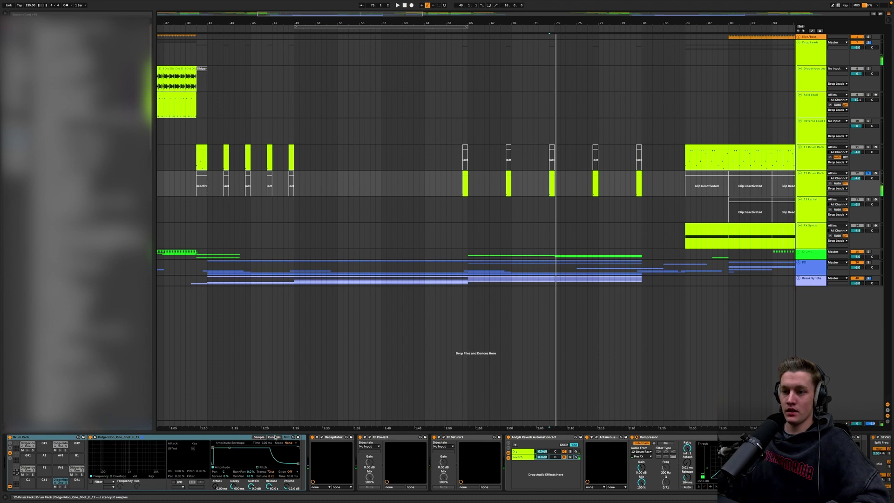
pyautogui.rightClick(270, 471)
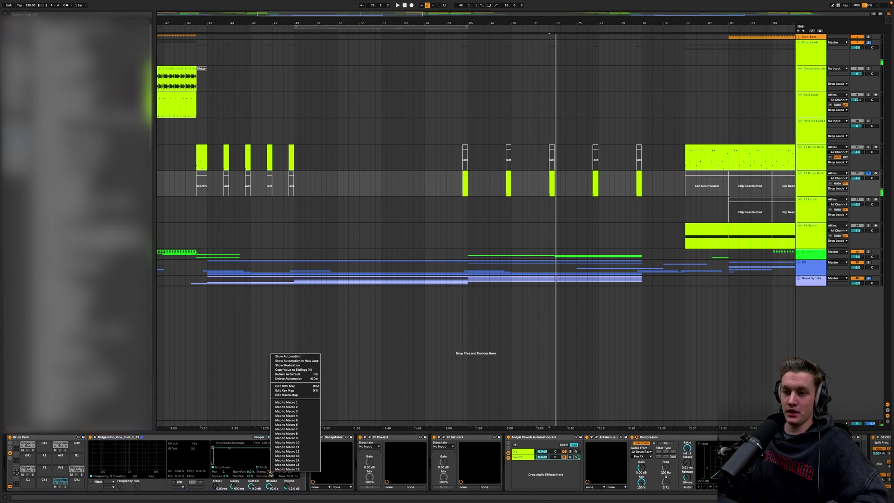
pyautogui.click(287, 356)
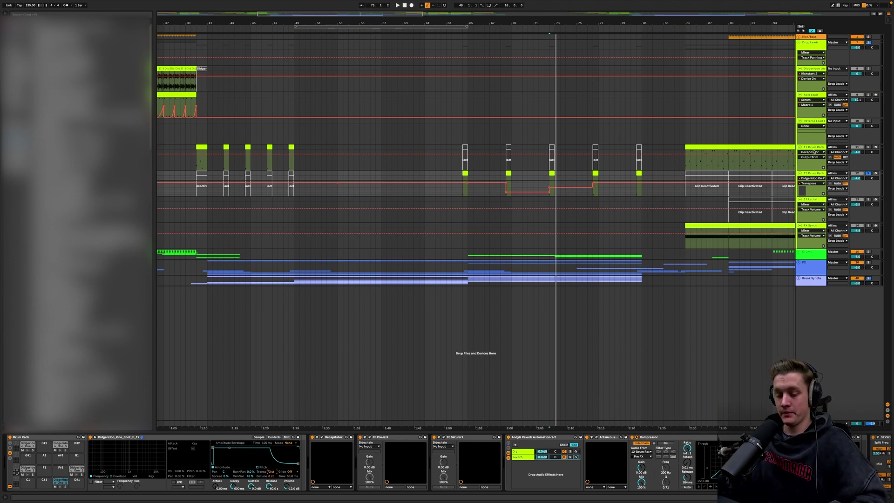
pyautogui.press('a')
# Solo the upper Drum Rack track, view its devices and audition its melody clips from bar 85
pyautogui.hscroll(3, 648, 141)
pyautogui.hscroll(2, 648, 141)
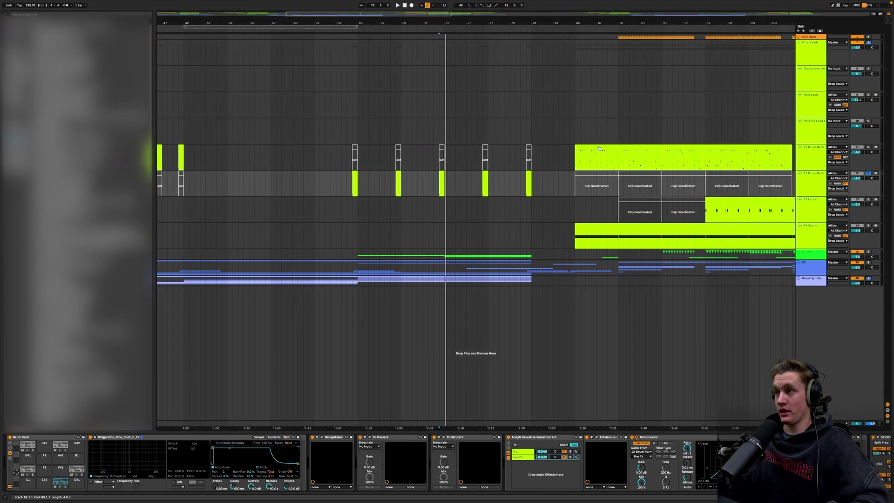
pyautogui.click(575, 159)
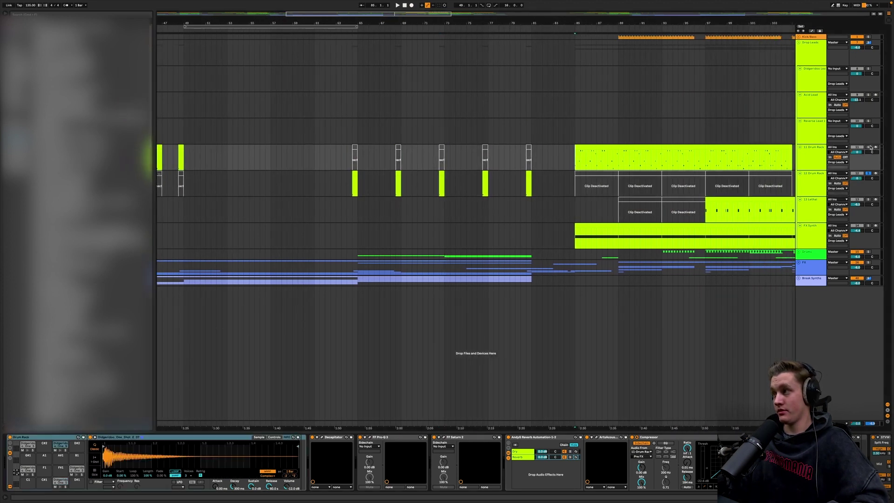
pyautogui.doubleClick(813, 155)
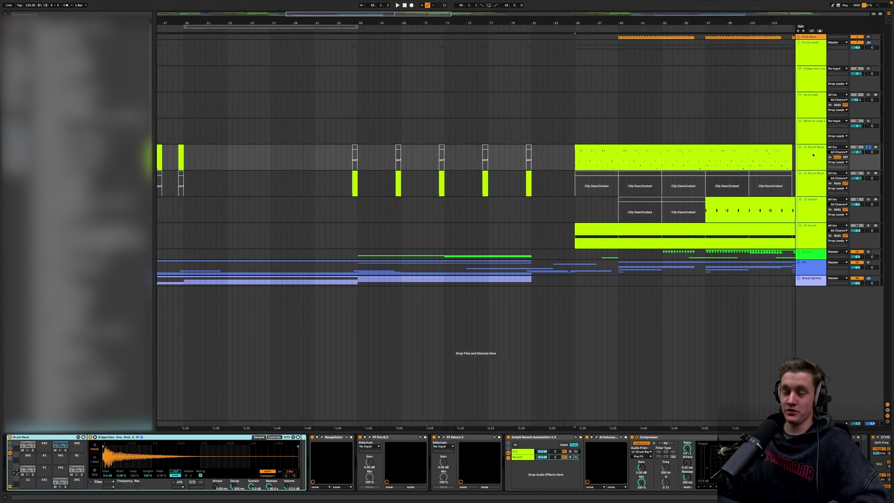
pyautogui.press('space')
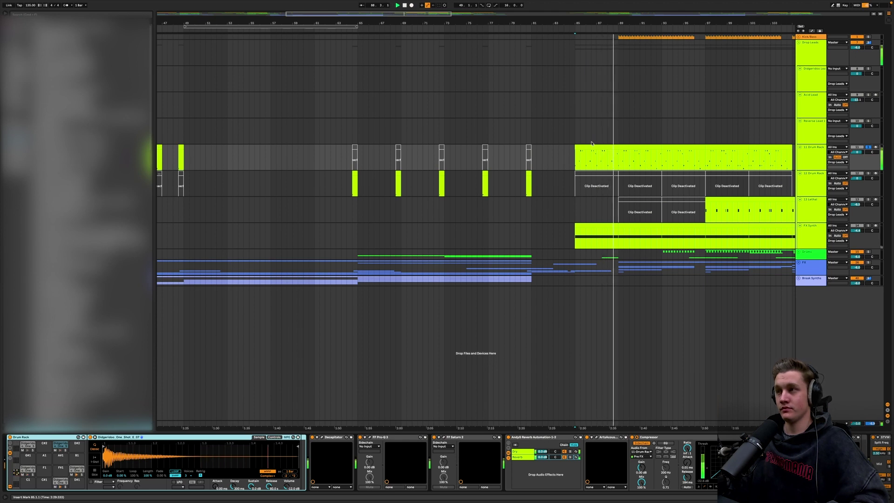
# Stop playback and set a four-bar loop over the upper Drum Rack clip that starts at bar 89
pyautogui.click(633, 149)
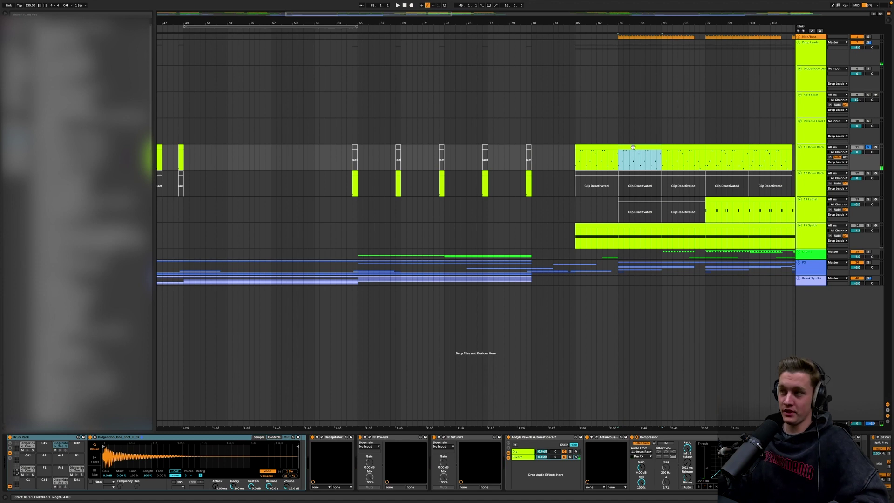
pyautogui.hscroll(6, 633, 148)
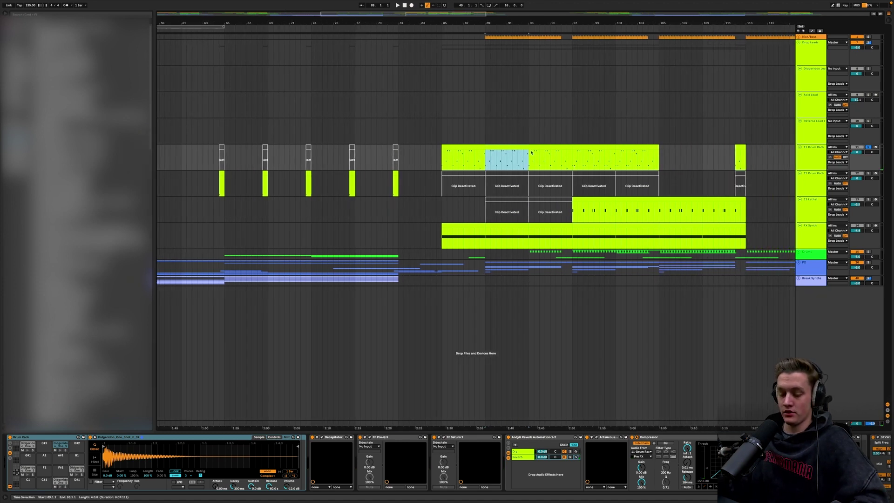
pyautogui.hotkey('ctrl', 'l')
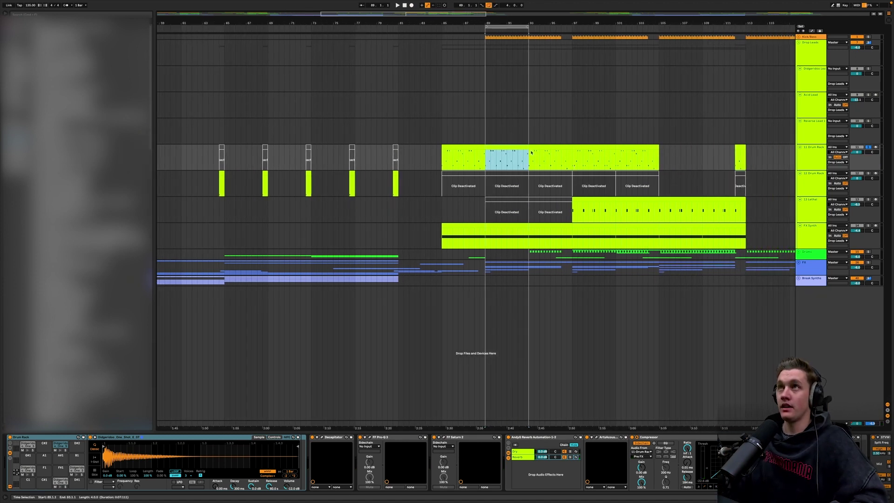
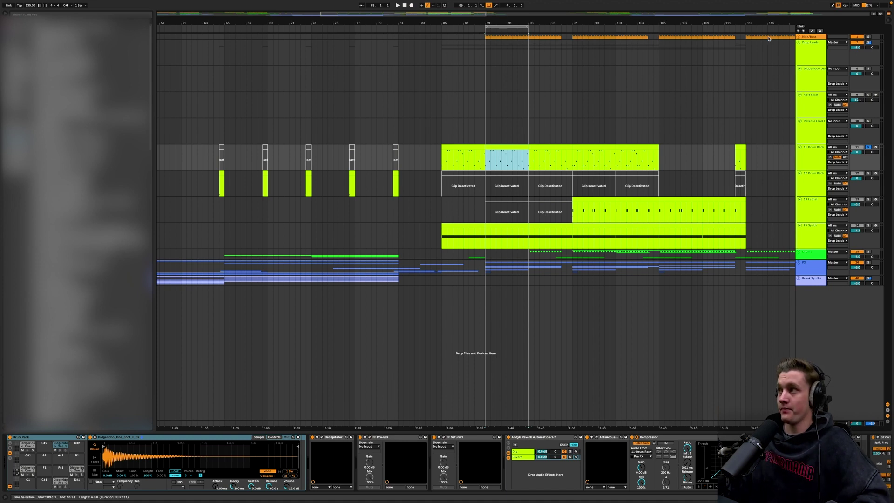
# Arm the upper Drum Rack track and trigger its different didgeridoo one-shot samples one after another
pyautogui.click(875, 148)
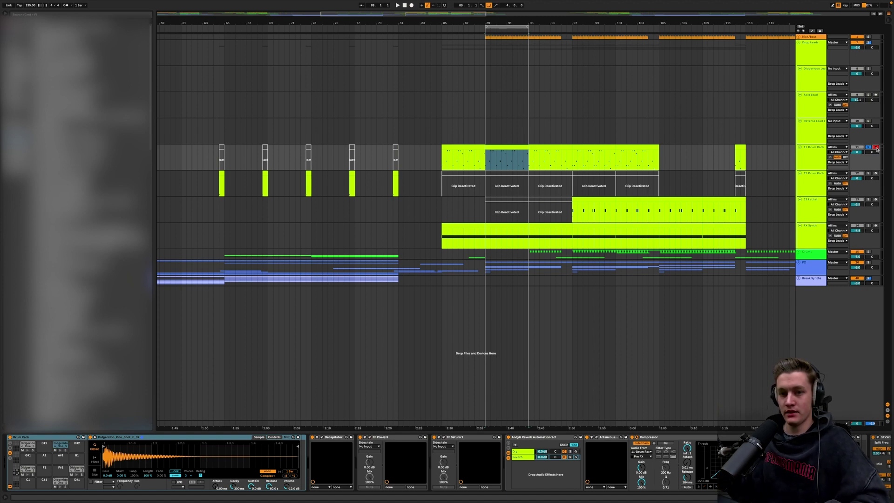
pyautogui.press('s')
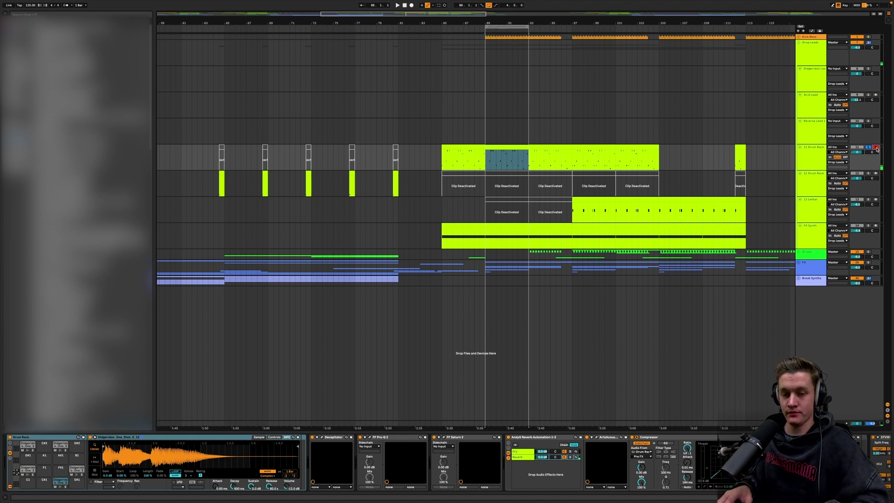
pyautogui.press('d')
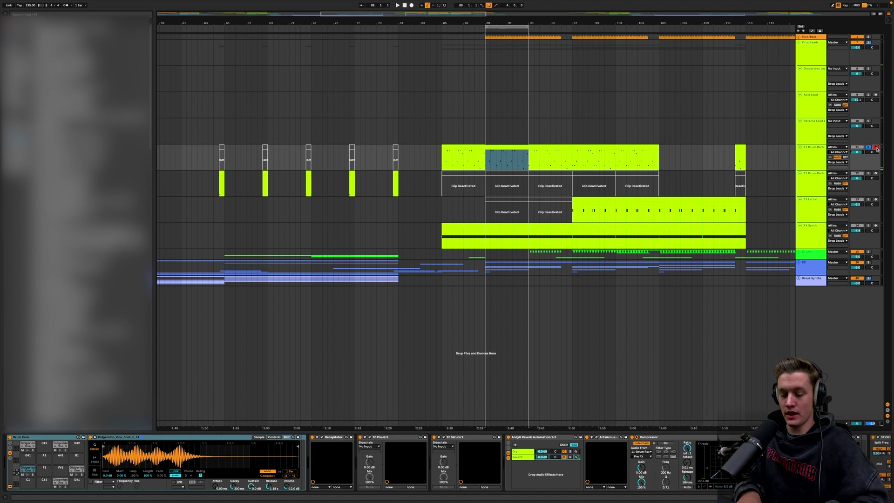
pyautogui.press('e')
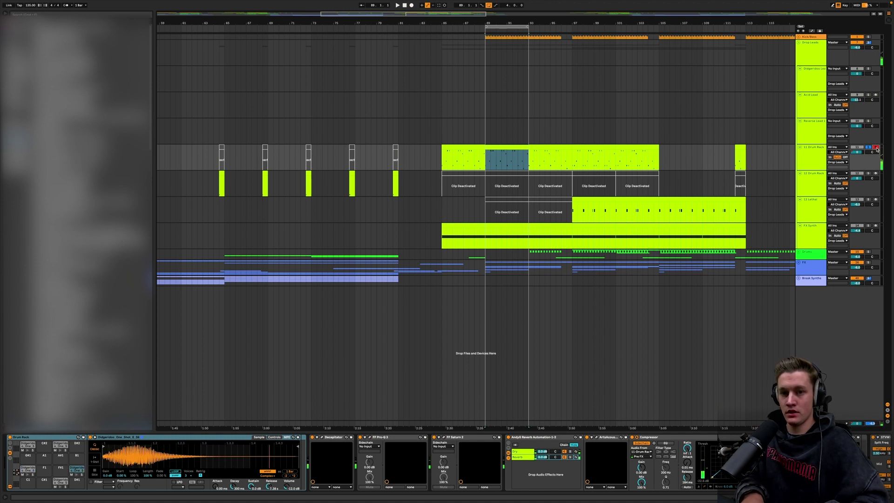
pyautogui.press('k')
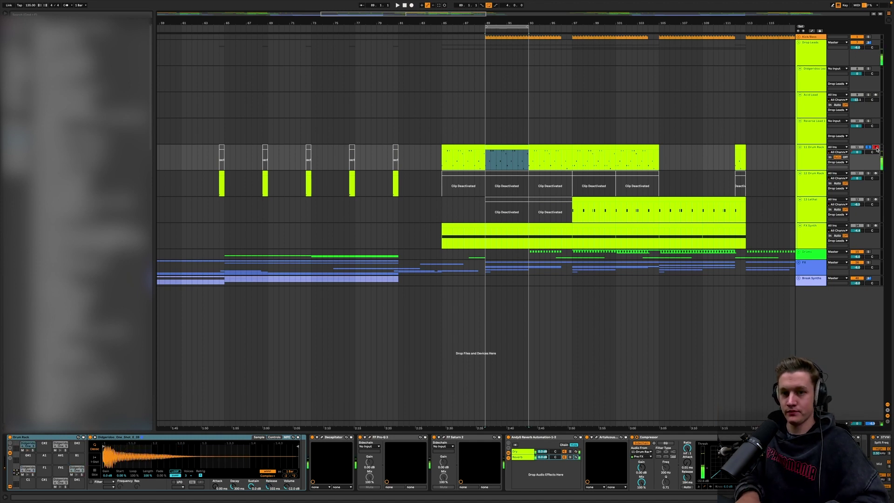
pyautogui.press('l')
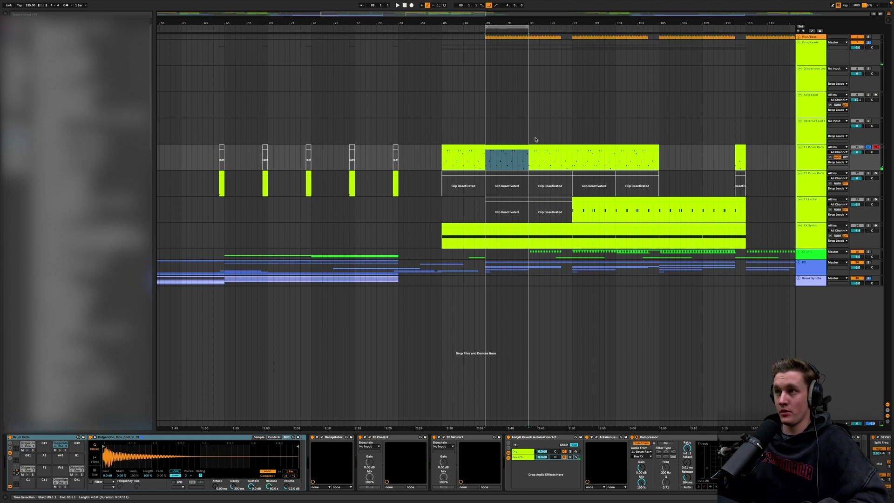
# Examine the MIDI notes of the upper Drum Rack clips at bars 89 and 97, playing each in a four-bar loop
pyautogui.doubleClick(513, 148)
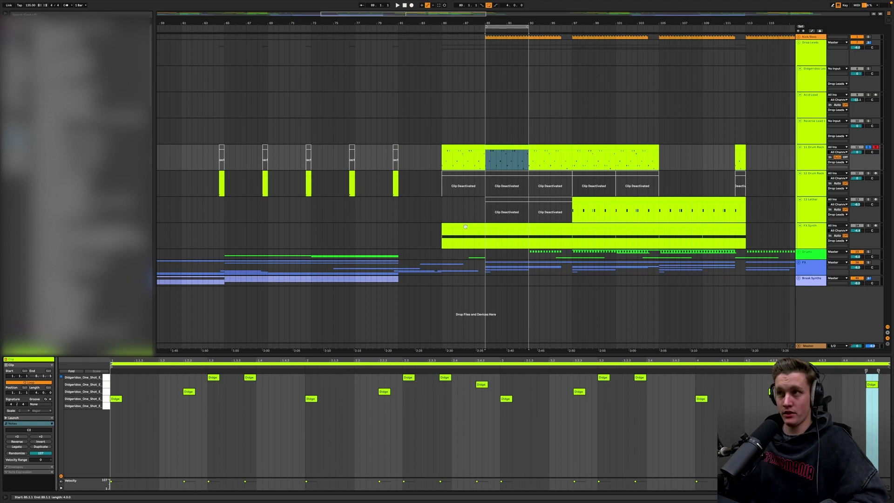
pyautogui.press('space')
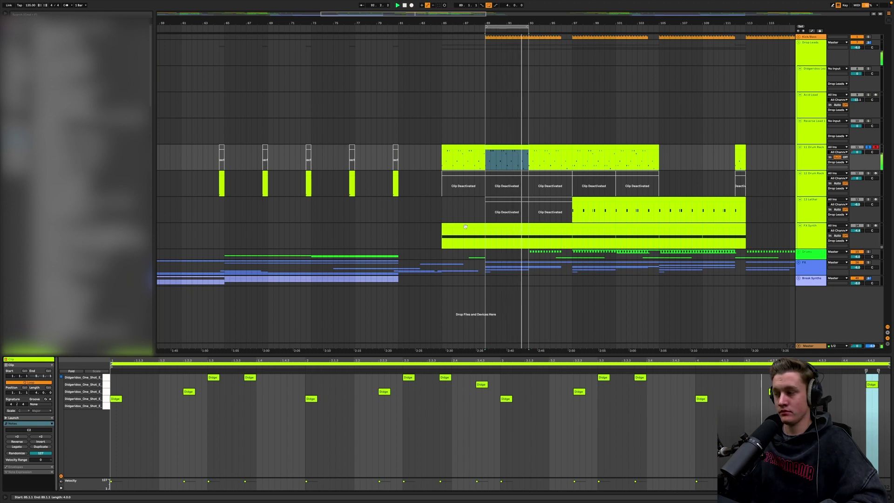
pyautogui.click(582, 145)
pyautogui.hotkey('ctrl', 'l')
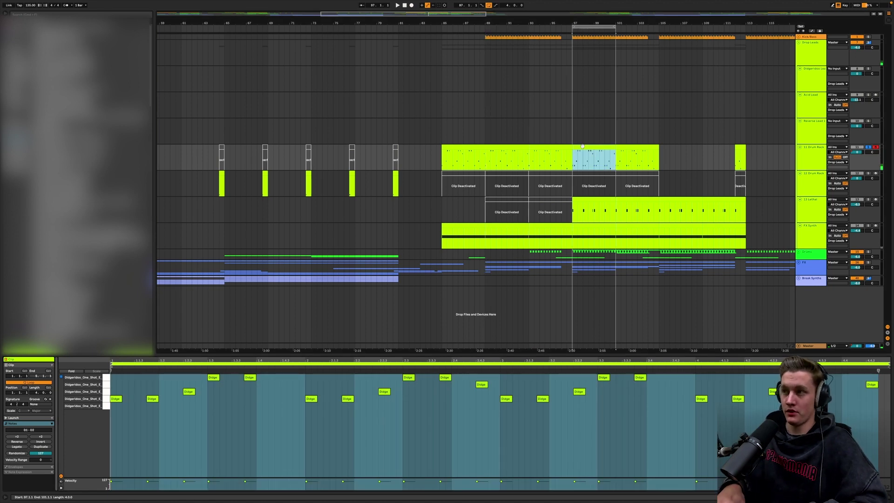
pyautogui.press('space')
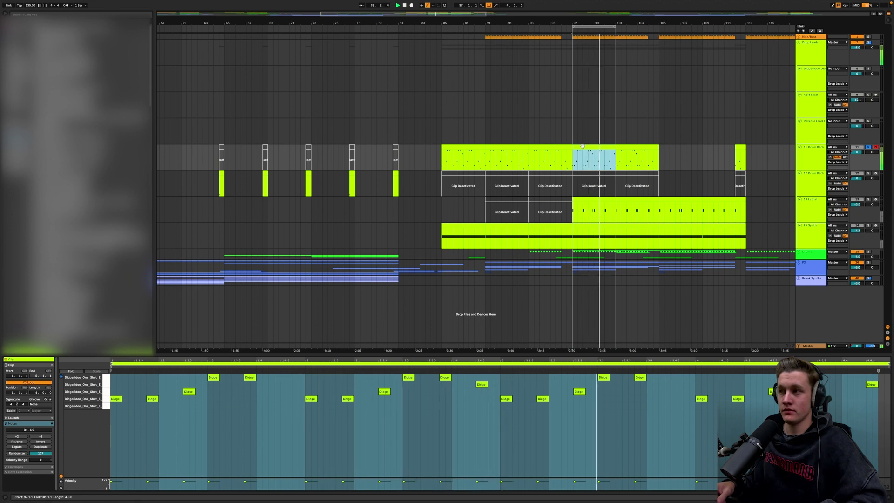
pyautogui.click(108, 398)
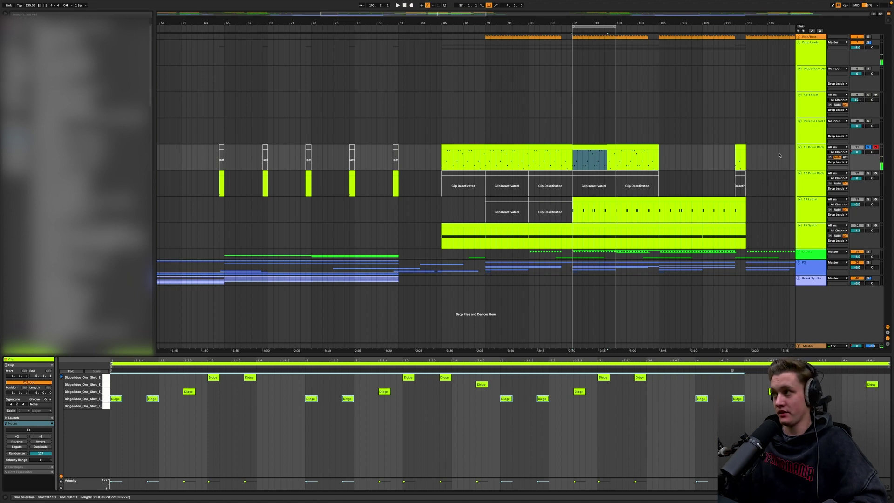
# Bring the upper Drum Rack track's device chain back into view and loop its clip at bar 89 again
pyautogui.hotkey('shift', 'Tab')
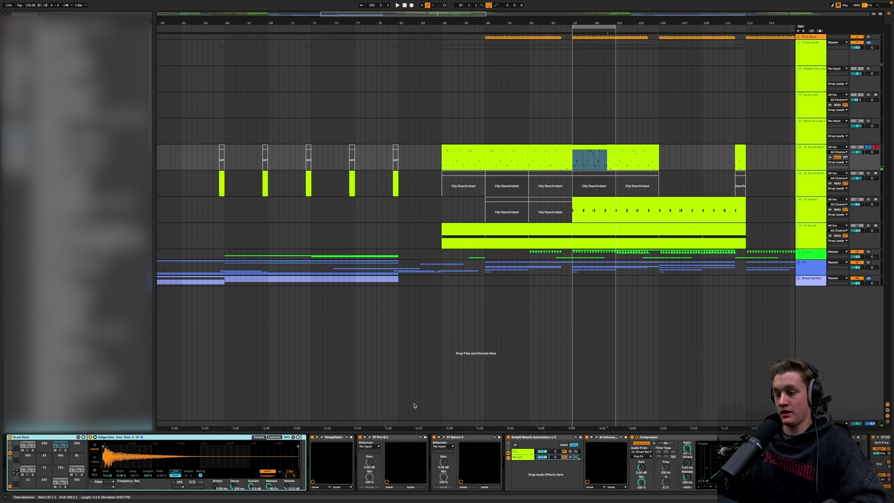
pyautogui.click(467, 148)
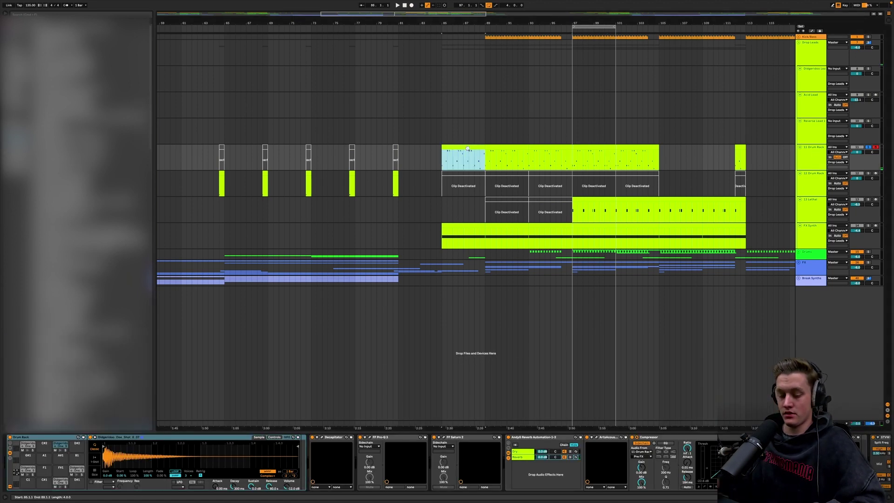
pyautogui.click(494, 147)
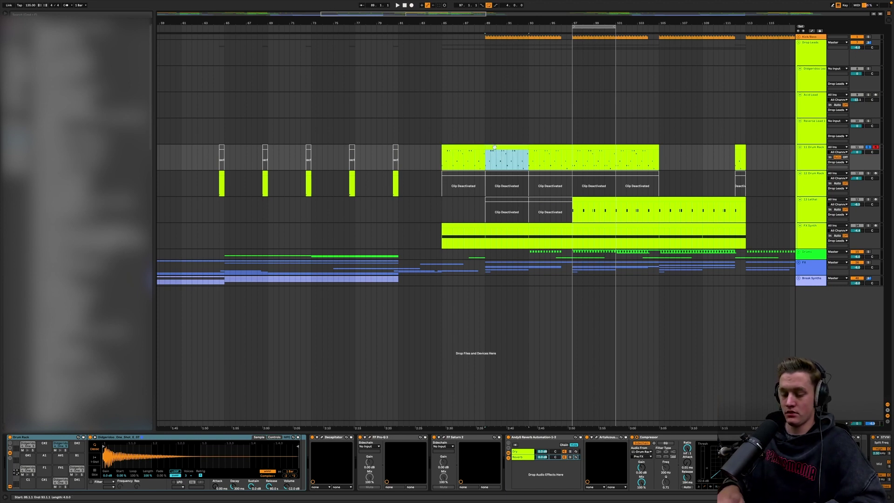
pyautogui.hotkey('ctrl', 'l')
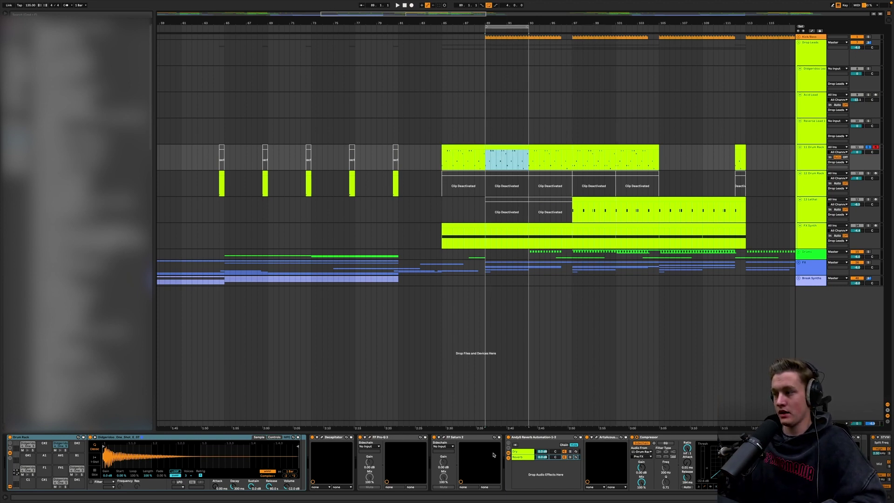
# Look through the track's effects chain, then open Decapitator and compare the playing loop with it bypassed and active
pyautogui.hscroll(10, 494, 455)
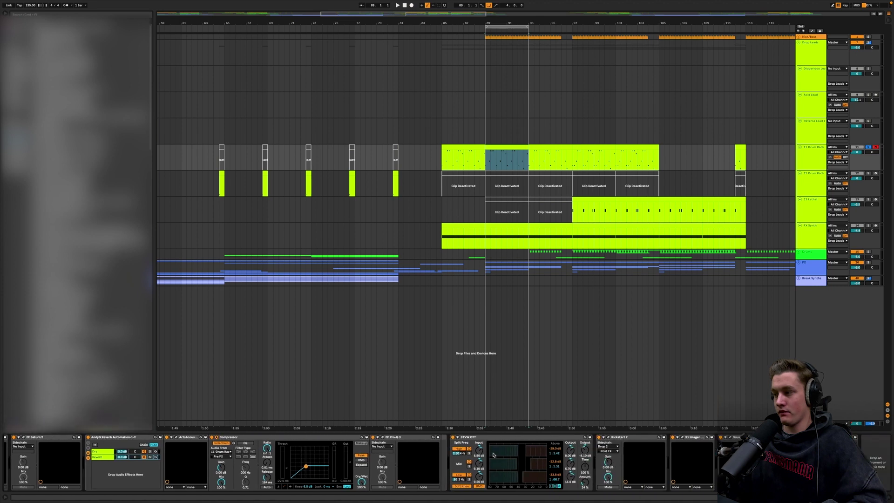
pyautogui.hscroll(-5, 493, 455)
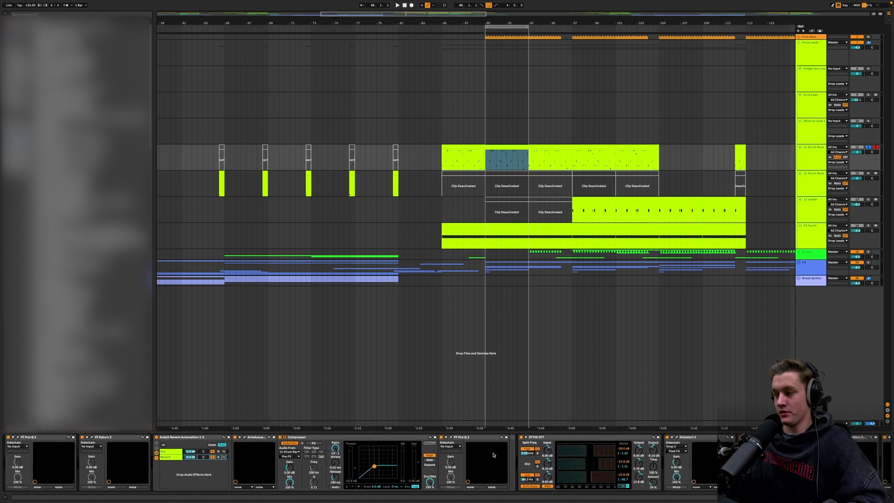
pyautogui.hscroll(-5, 493, 455)
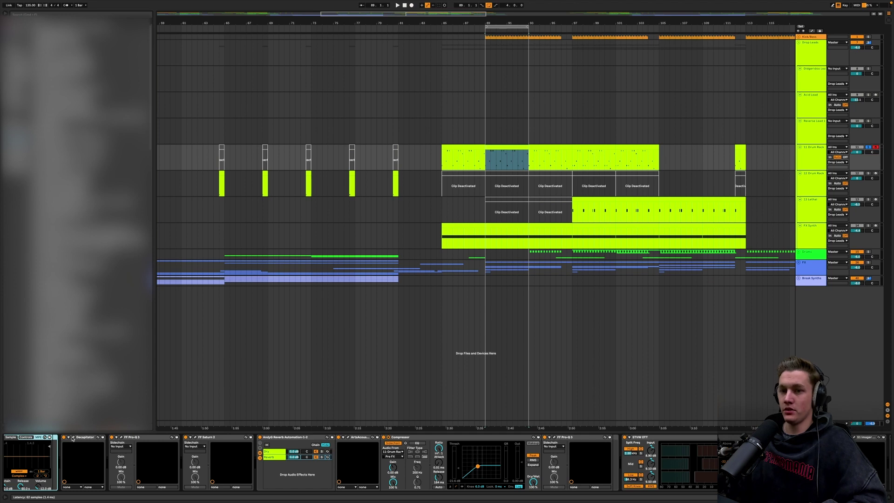
pyautogui.click(72, 438)
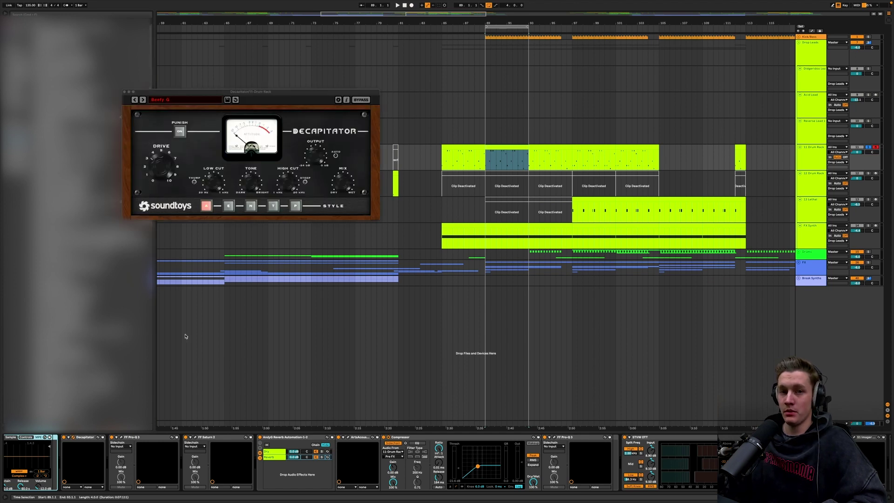
pyautogui.press('space')
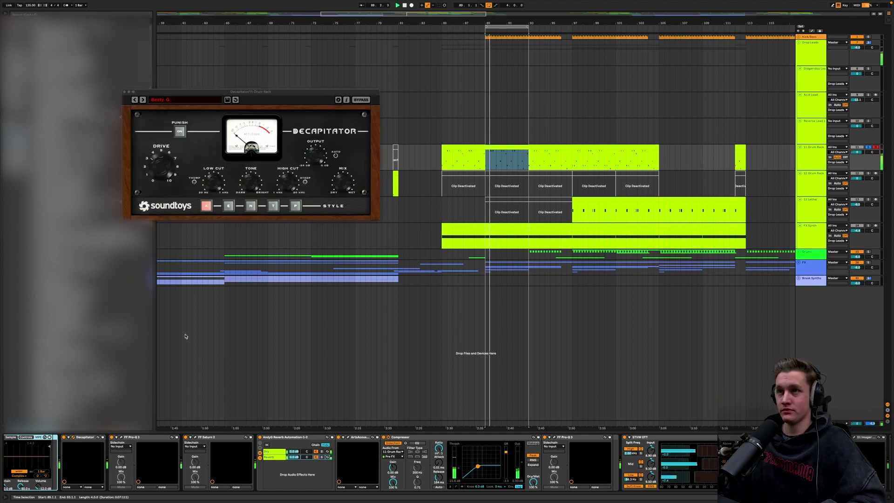
pyautogui.click(64, 437)
pyautogui.click(63, 437)
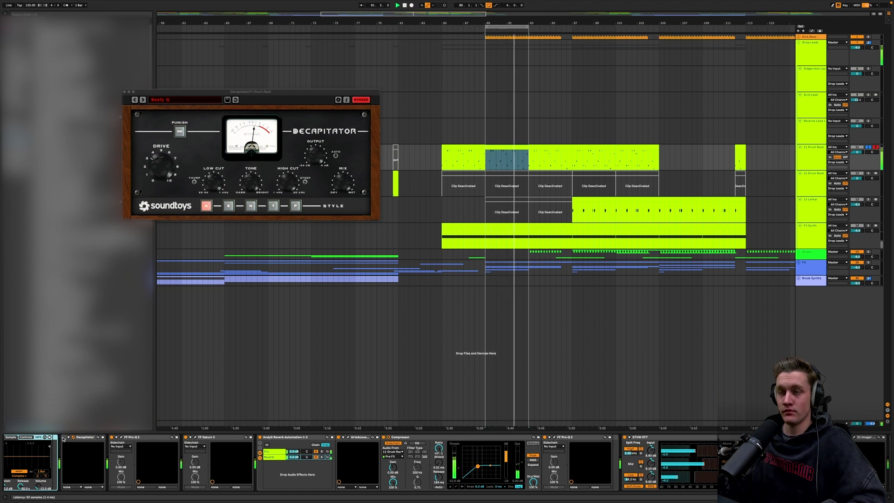
pyautogui.click(126, 92)
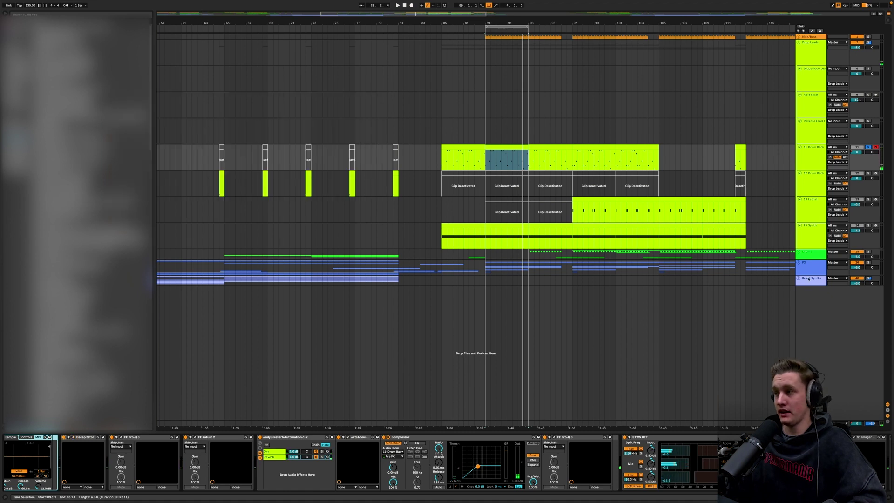
# Solo the FX Synth track, play it from bar 89 and look at its Nexus instrument settings
pyautogui.click(868, 226)
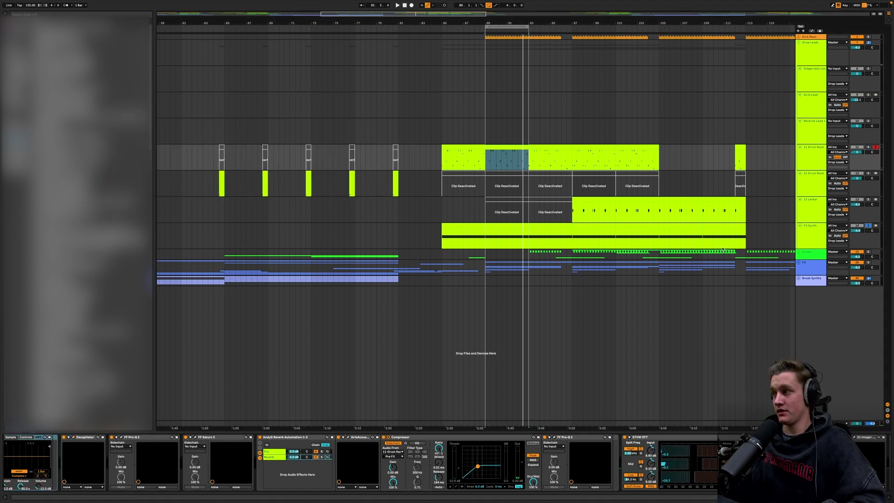
pyautogui.click(484, 245)
pyautogui.press('space')
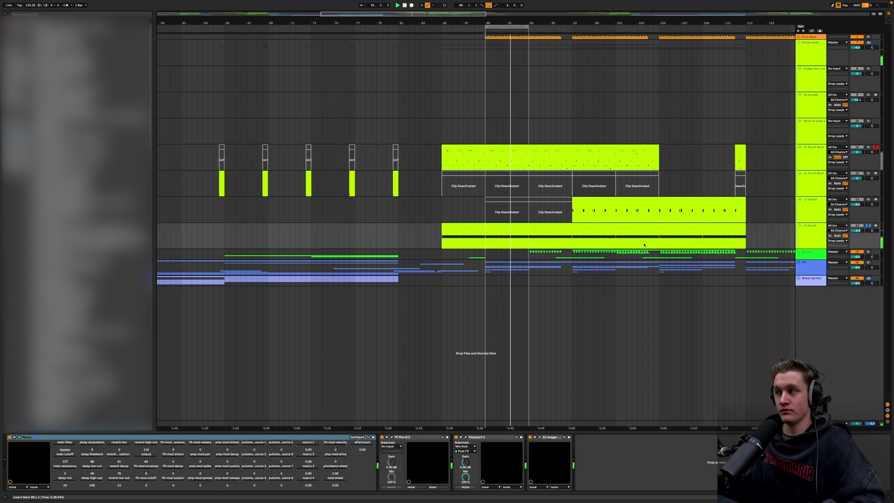
pyautogui.click(19, 437)
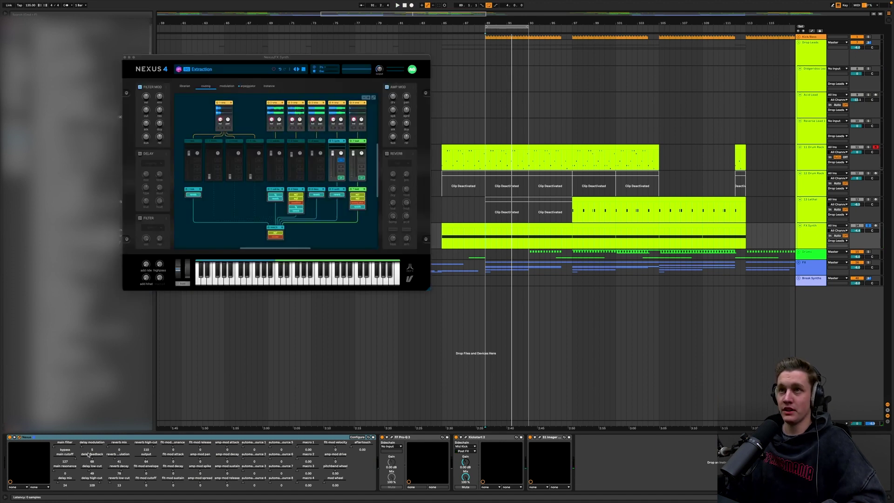
pyautogui.click(124, 58)
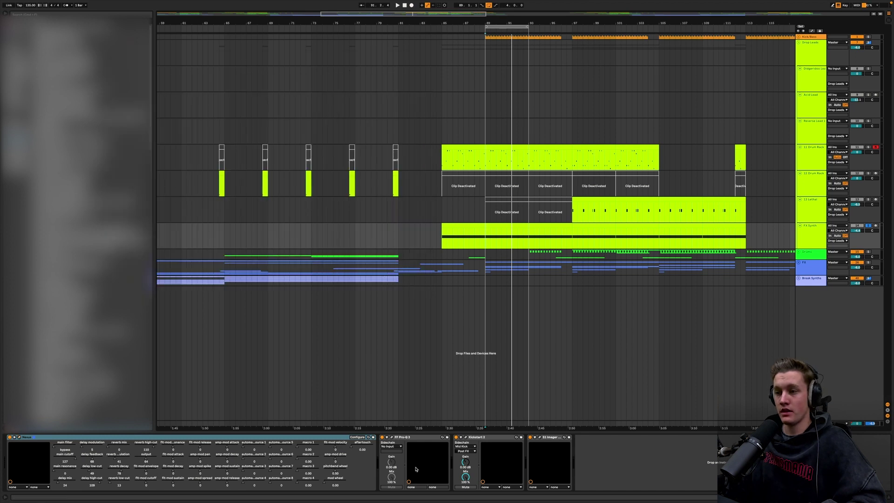
# Examine the individual EQ bands of the Pro-Q 3 on the FX Synth track
pyautogui.click(393, 437)
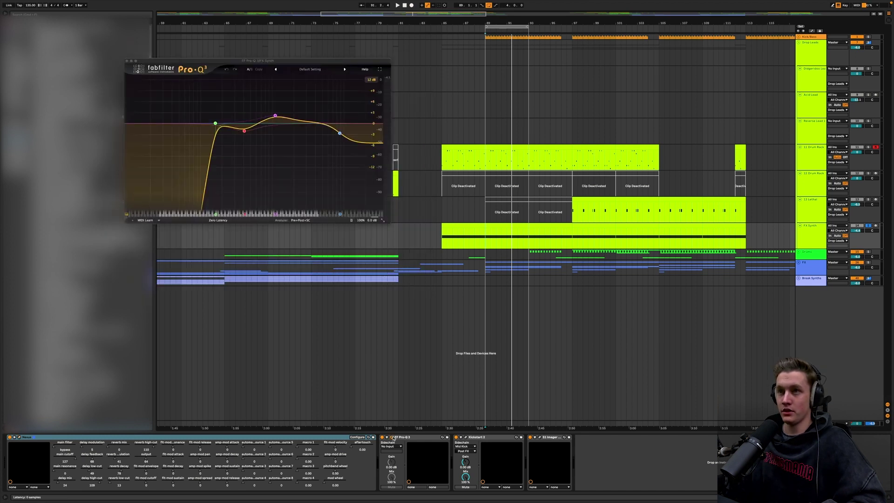
pyautogui.moveTo(237, 134)
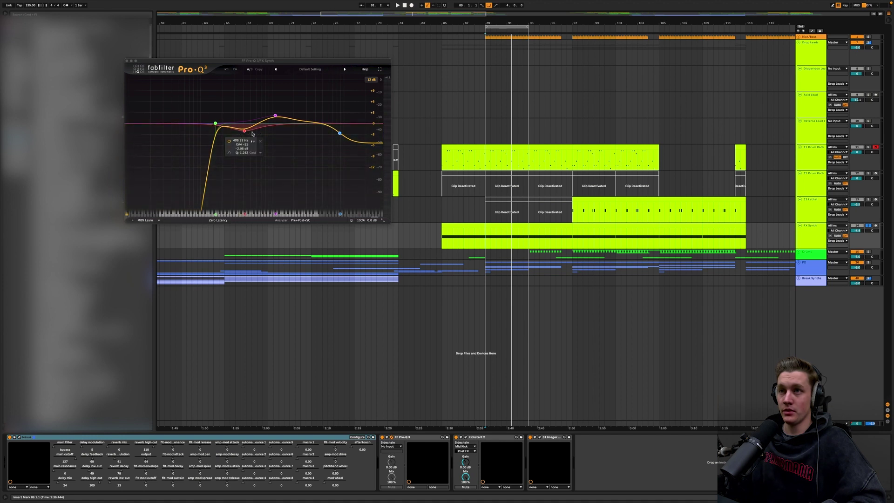
pyautogui.moveTo(277, 118)
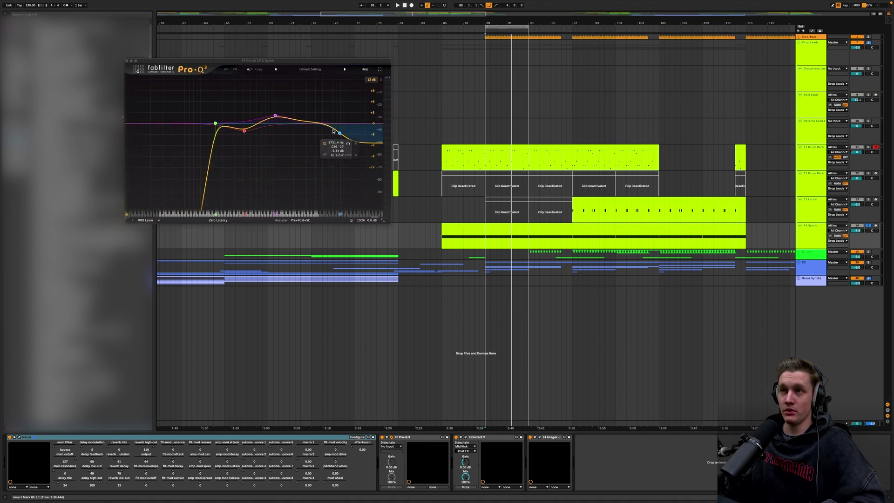
pyautogui.click(127, 61)
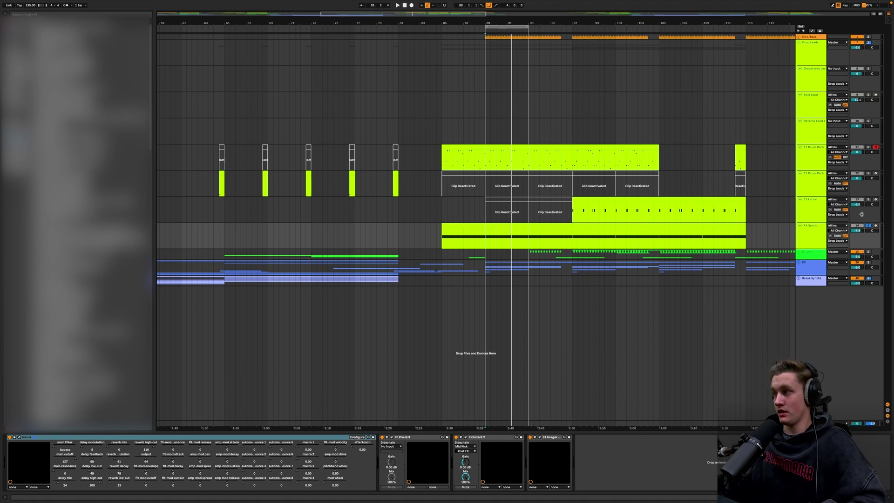
# Loop four bars of the Lethal track's clip from bar 97 and play the track soloed
pyautogui.click(571, 205)
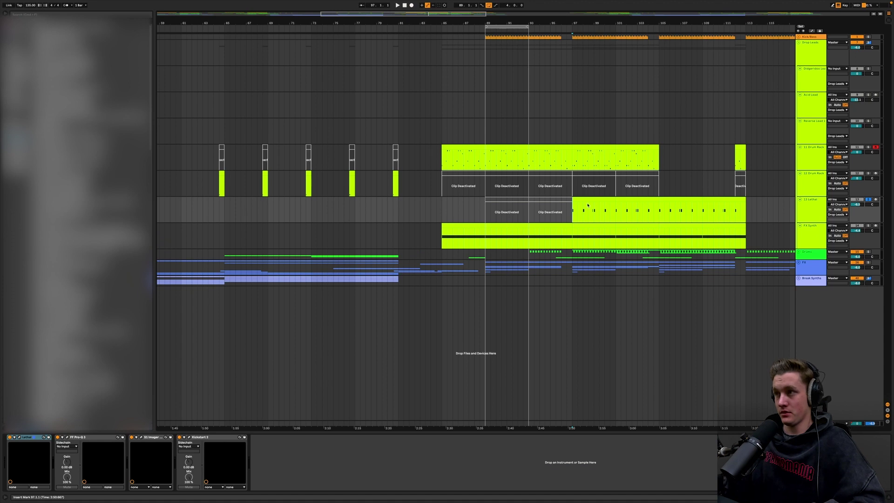
pyautogui.press('super+l')
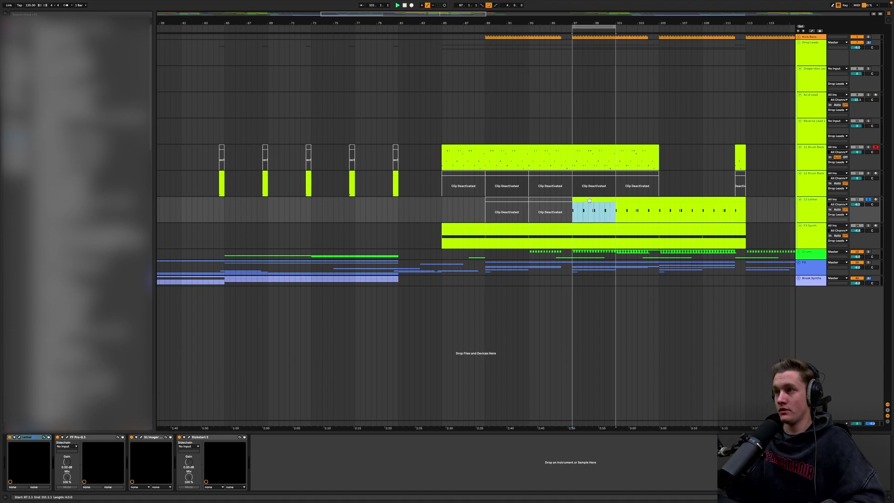
pyautogui.press('space')
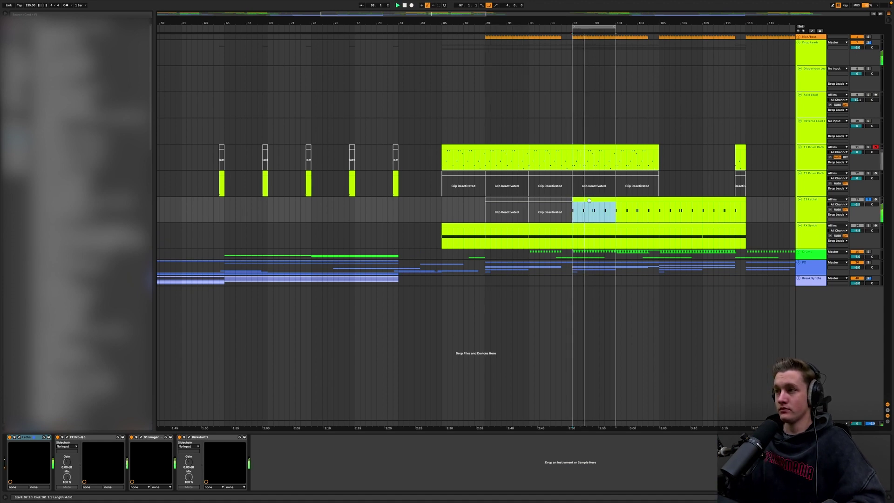
# Look at the Lethal synth's preset, and check the low and high cuts in the track's Pro-Q 3
pyautogui.click(18, 438)
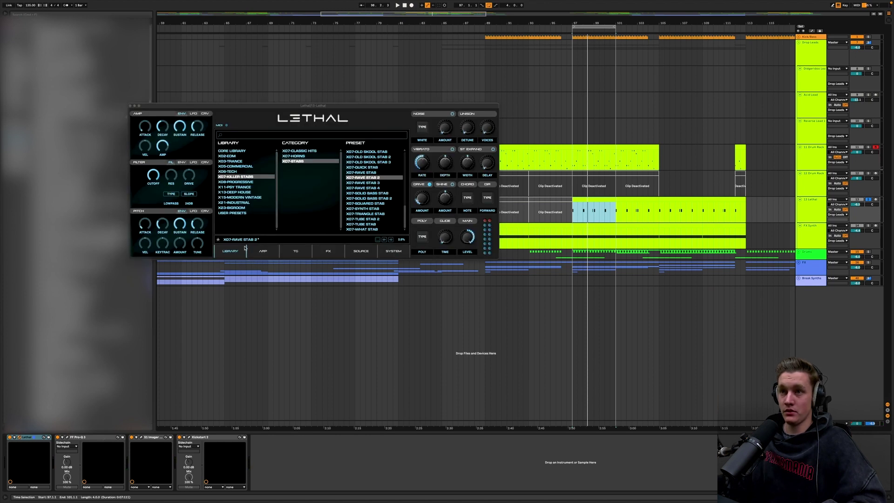
pyautogui.click(130, 107)
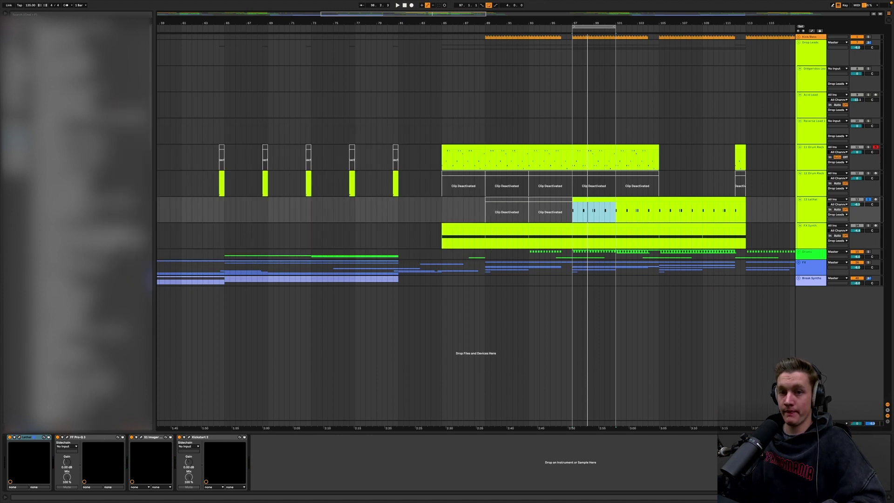
pyautogui.click(67, 437)
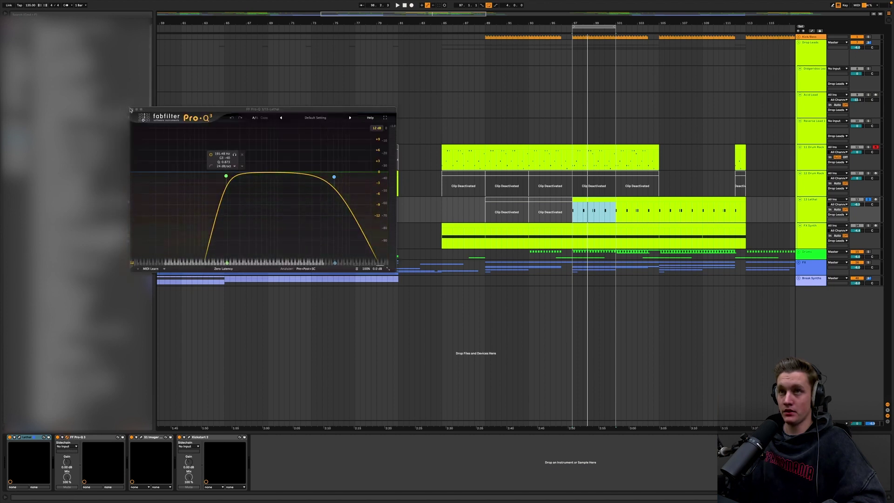
pyautogui.click(132, 110)
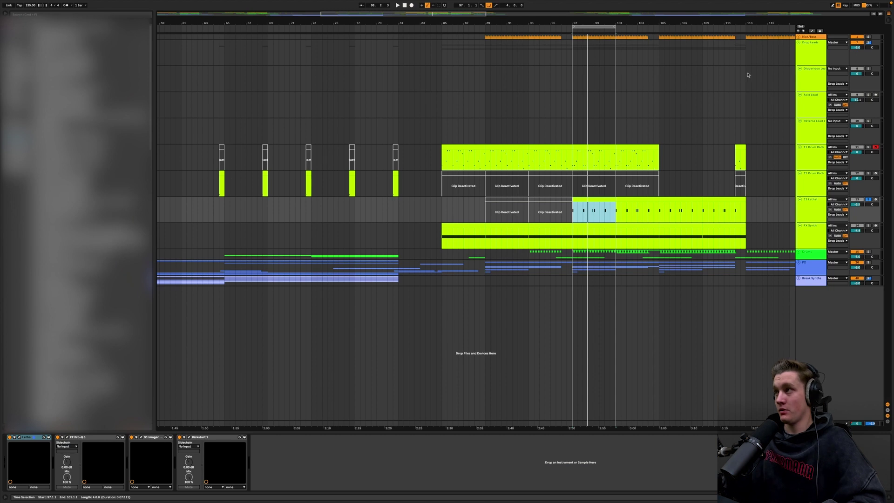
# Collapse the Drop Leads group, expand the Kick/Bass group, and play the Drop 2 track soloed from bar 97
pyautogui.click(799, 42)
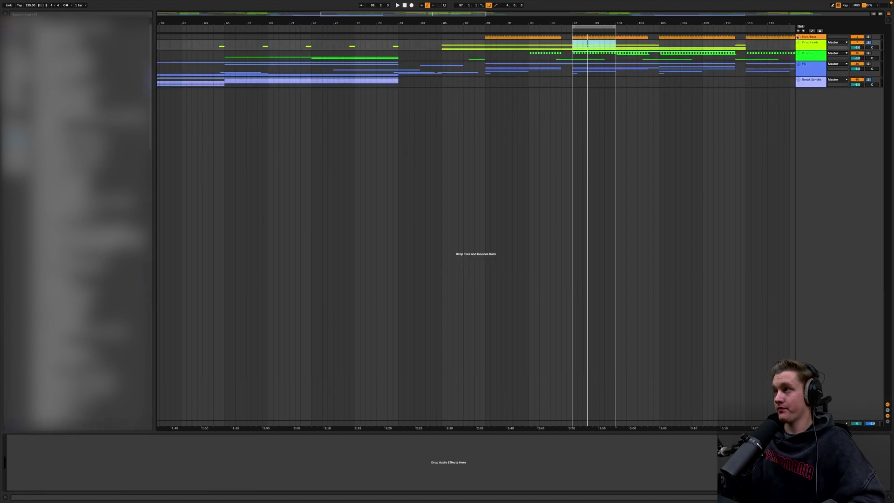
pyautogui.click(797, 36)
pyautogui.click(813, 124)
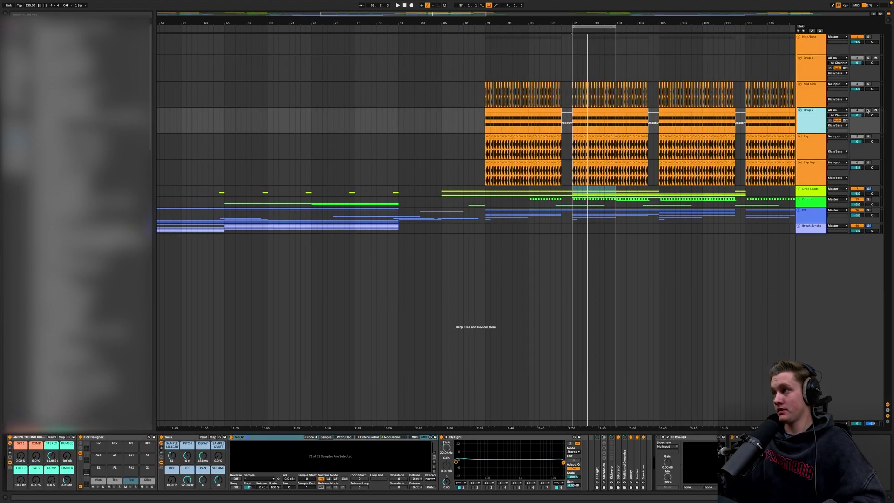
pyautogui.click(867, 110)
pyautogui.click(802, 121)
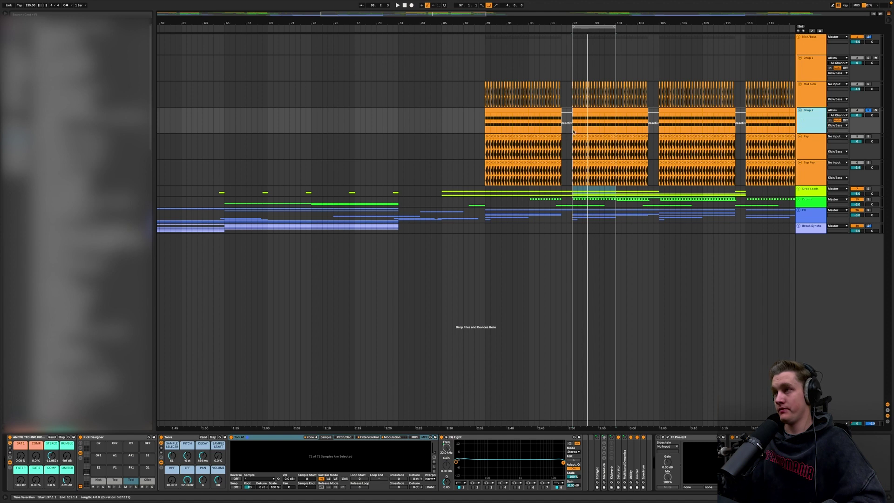
pyautogui.click(573, 131)
pyautogui.press('space')
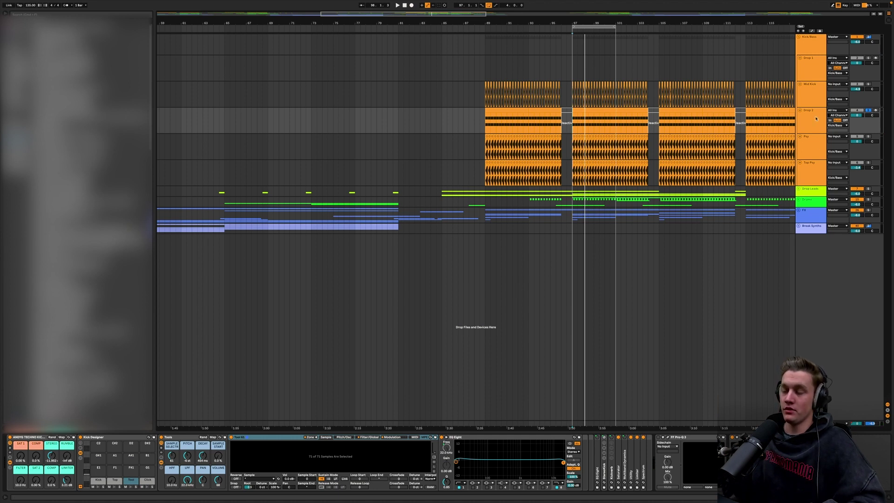
# Play the Psy track soloed from bar 97 and look at its Simplon filter settings
pyautogui.click(810, 144)
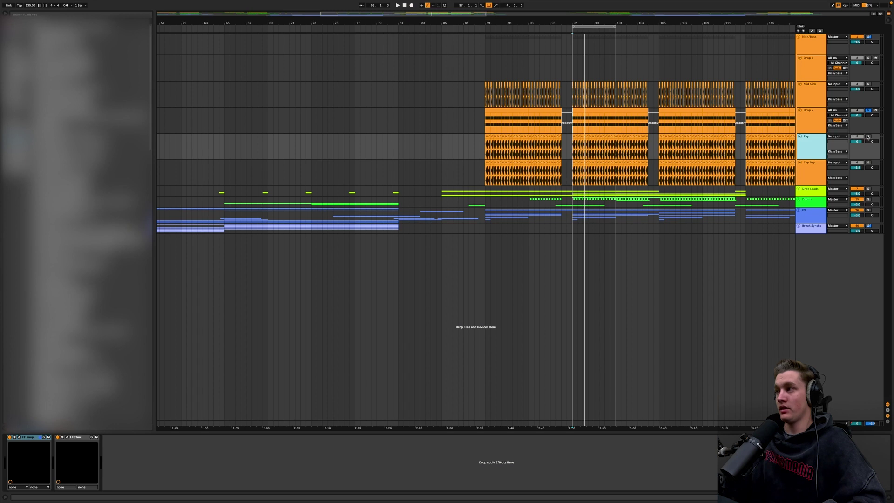
pyautogui.click(868, 137)
pyautogui.press('space')
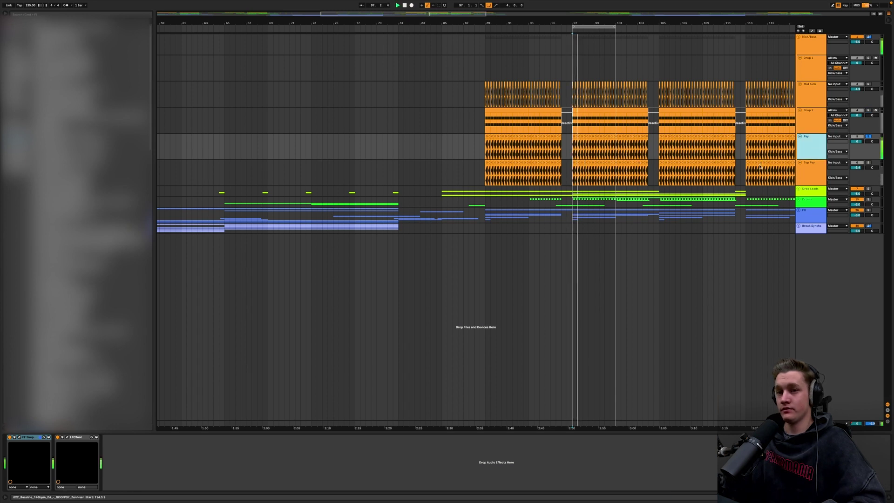
pyautogui.click(19, 437)
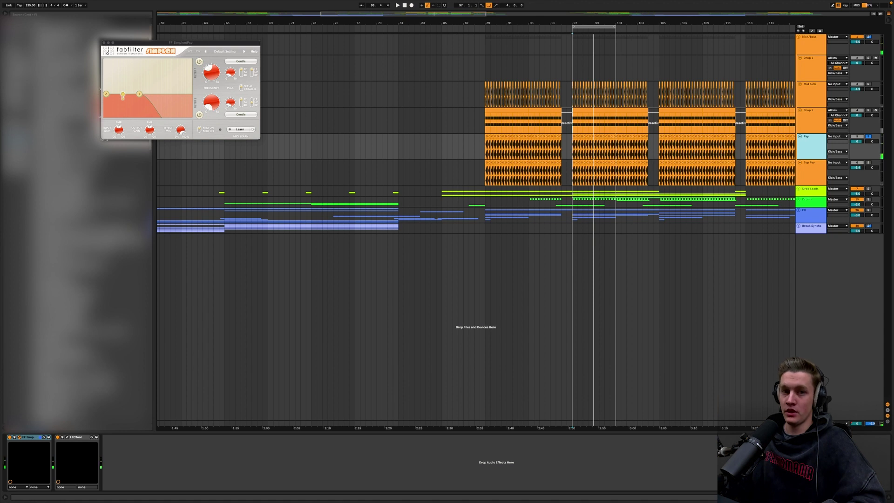
pyautogui.click(104, 43)
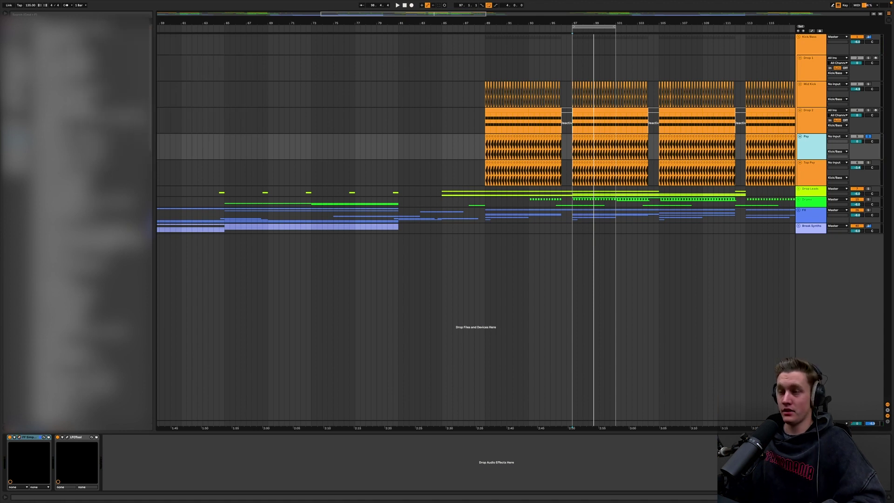
# Examine the LFOTool curve on the Psy track while the loop plays
pyautogui.click(67, 437)
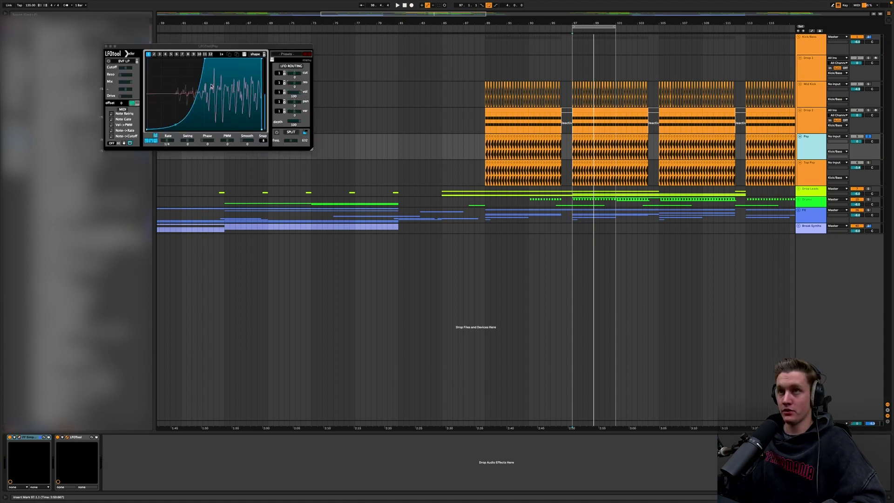
pyautogui.press('space')
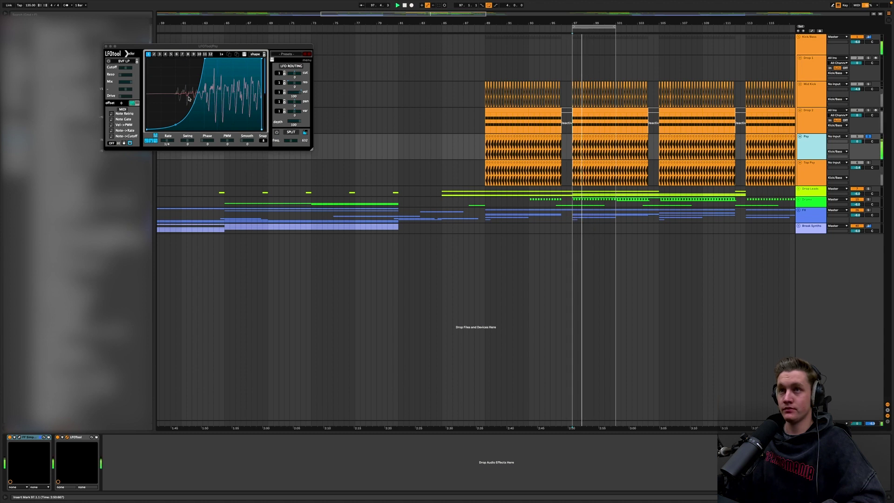
pyautogui.click(105, 46)
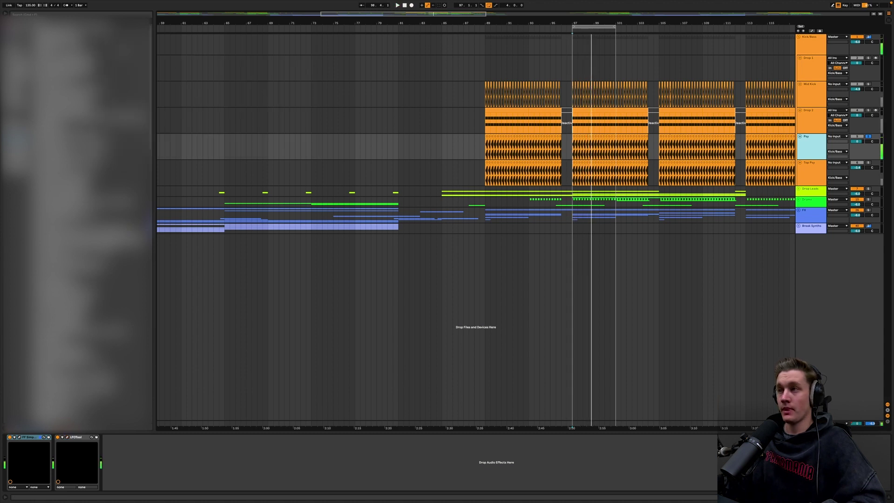
# Solo the Top Psy track and examine its iZotope Trash 2 distortion settings while the loop plays
pyautogui.click(823, 171)
pyautogui.click(869, 162)
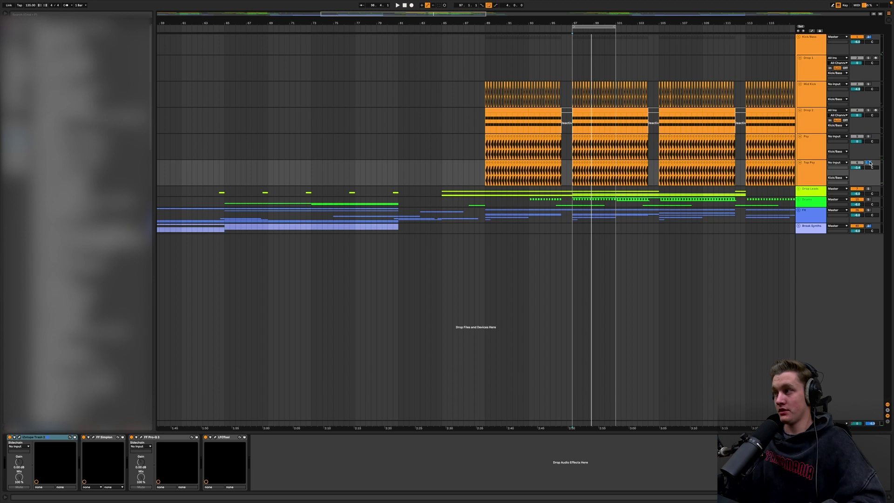
pyautogui.click(818, 175)
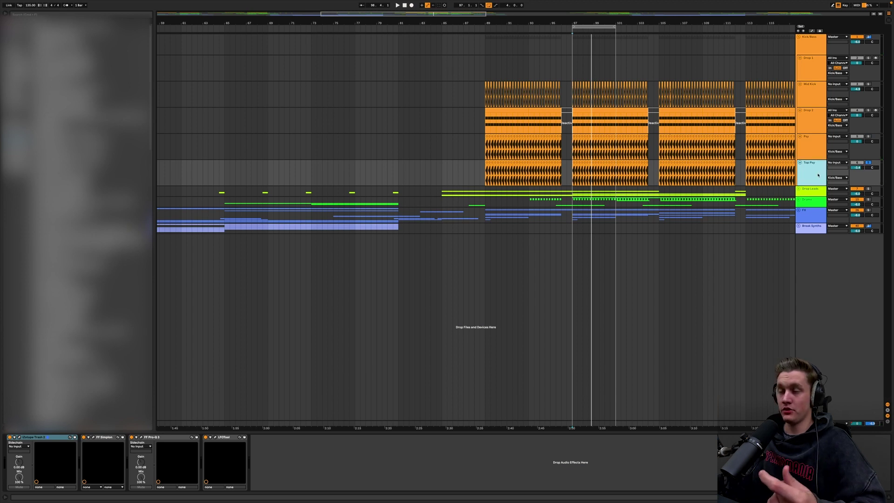
pyautogui.click(19, 437)
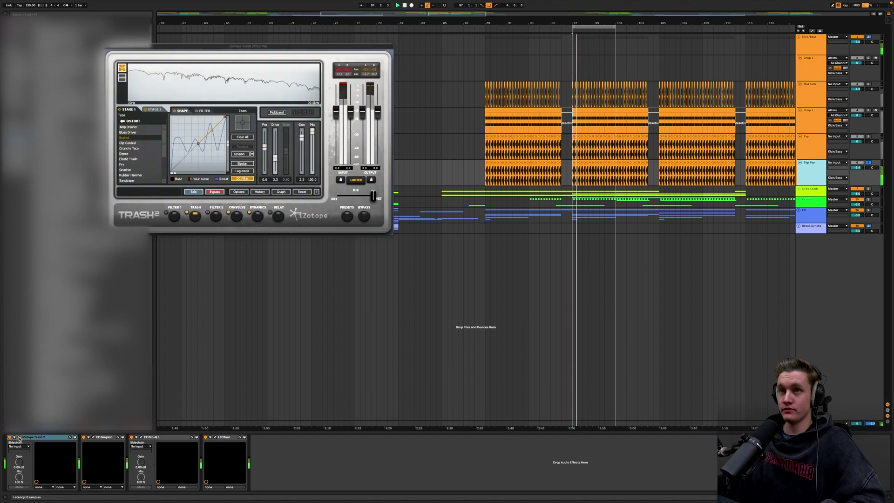
pyautogui.press('space')
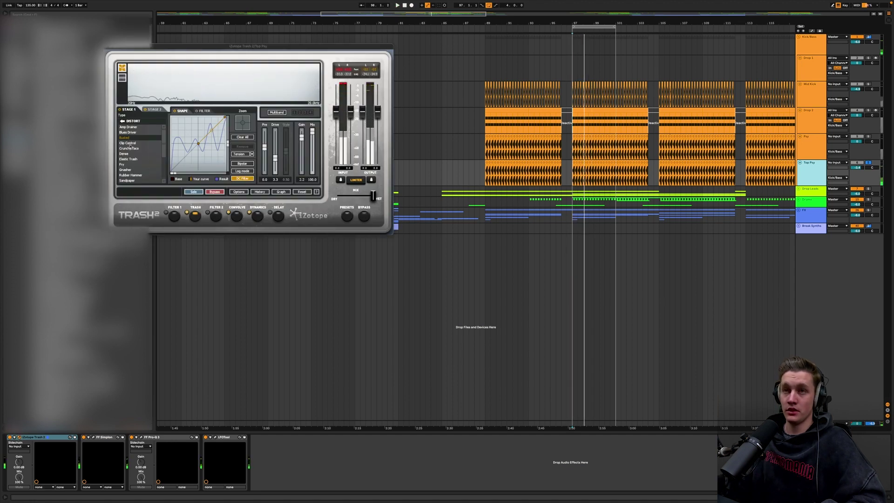
pyautogui.click(106, 48)
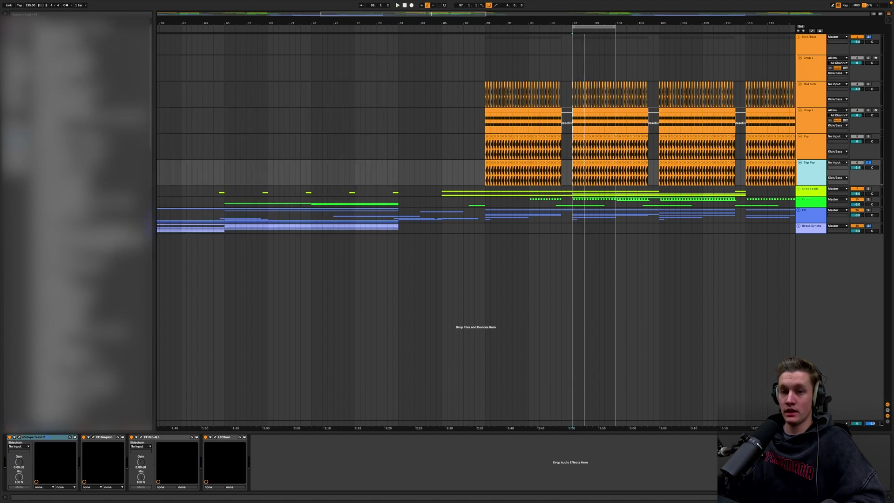
# Look at the Top Psy track's Simplon filter and inspect the EQ bands of its Pro-Q 3
pyautogui.click(93, 438)
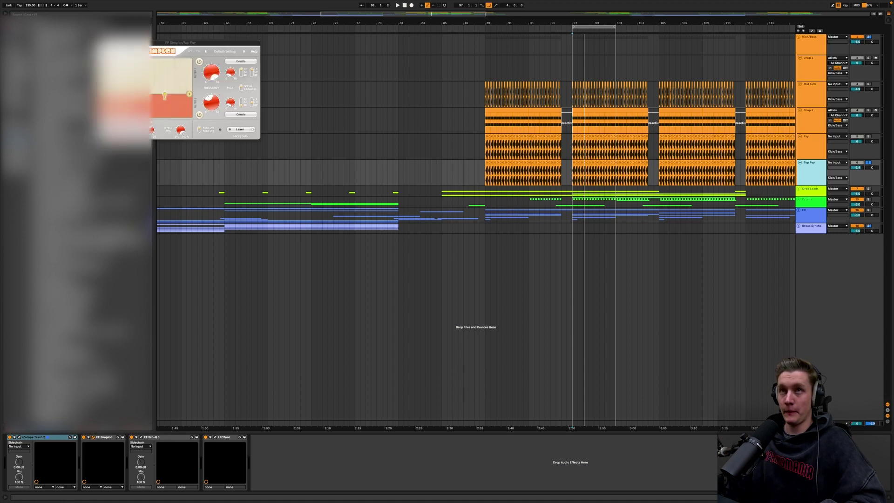
pyautogui.click(103, 43)
pyautogui.click(140, 438)
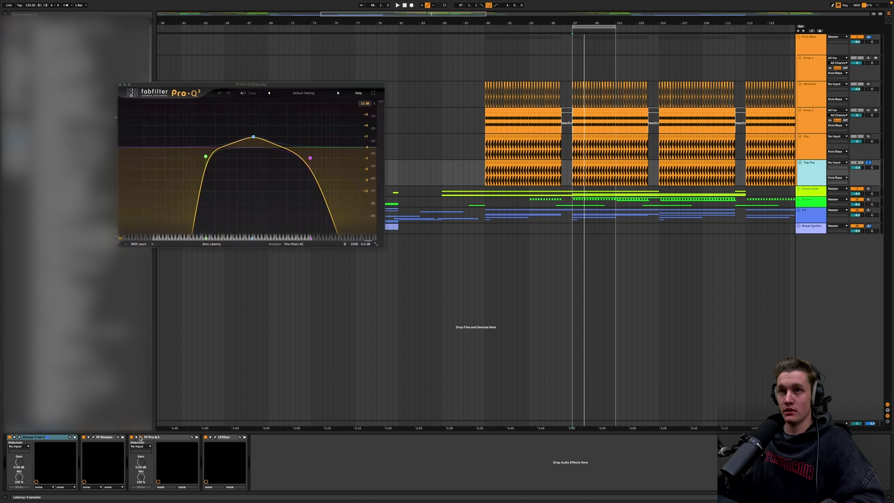
pyautogui.moveTo(321, 160)
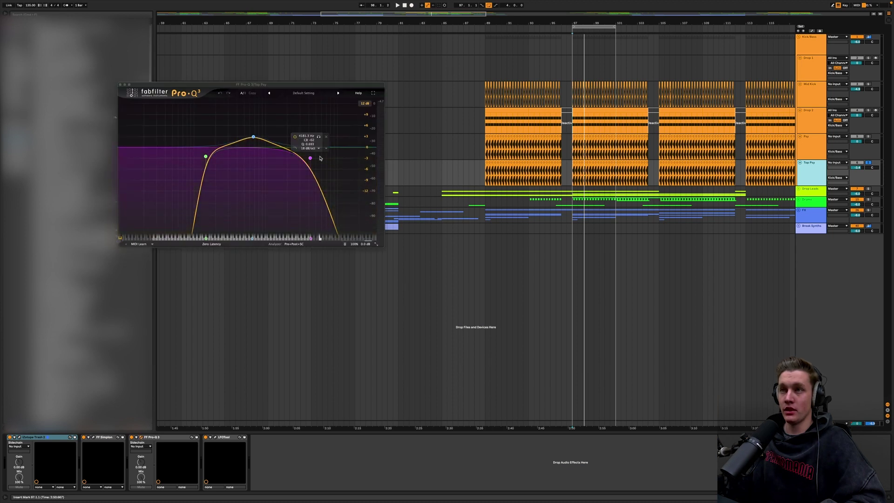
pyautogui.moveTo(258, 146)
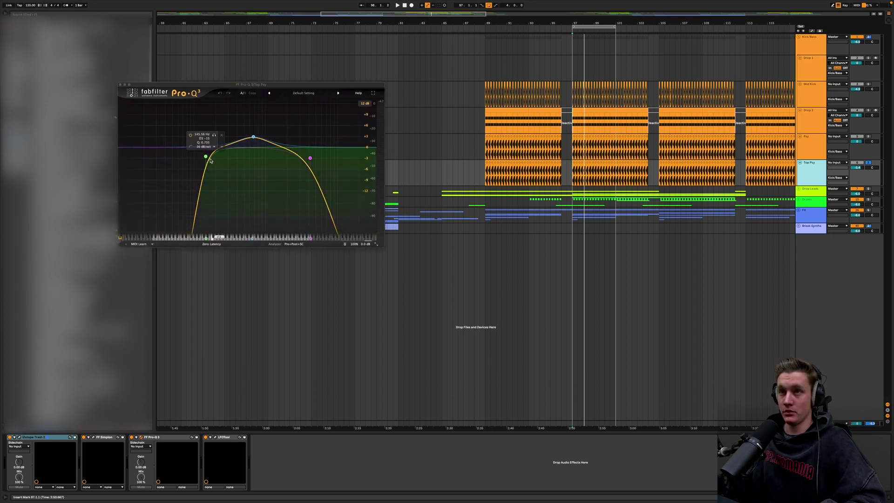
# Audition the Top Psy, Psy, Drop 2 and Mid Kick tracks together, then add the Drop Leads group to the soloed playback
pyautogui.click(120, 84)
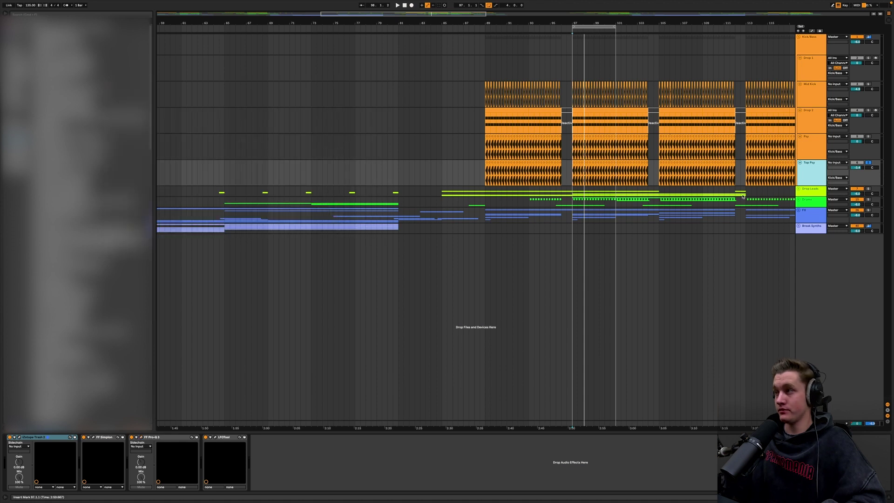
pyautogui.click(868, 135)
pyautogui.press('space')
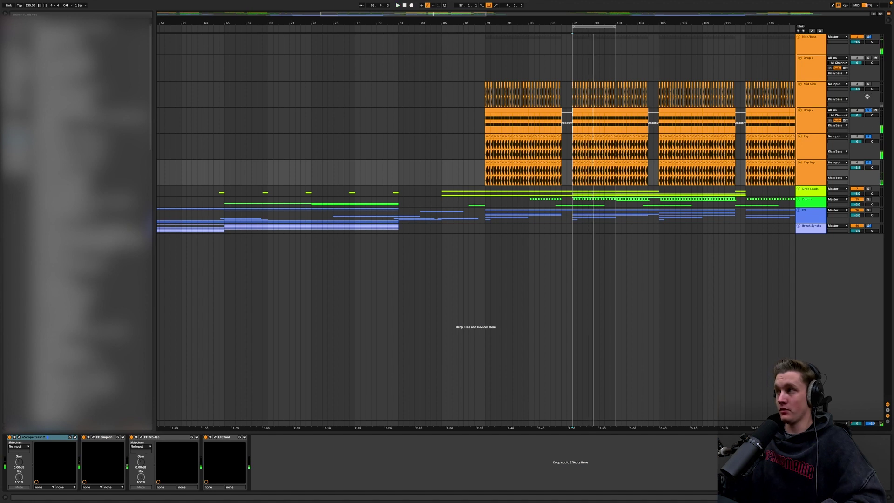
pyautogui.press('space')
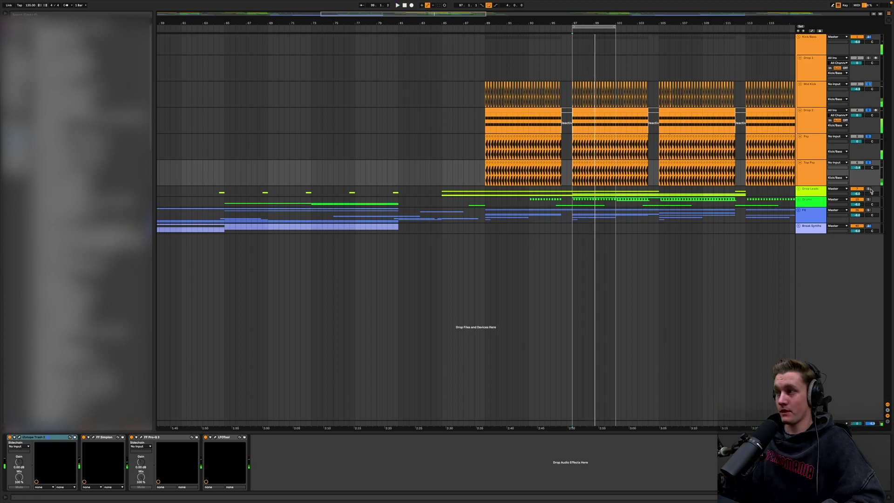
pyautogui.press('space')
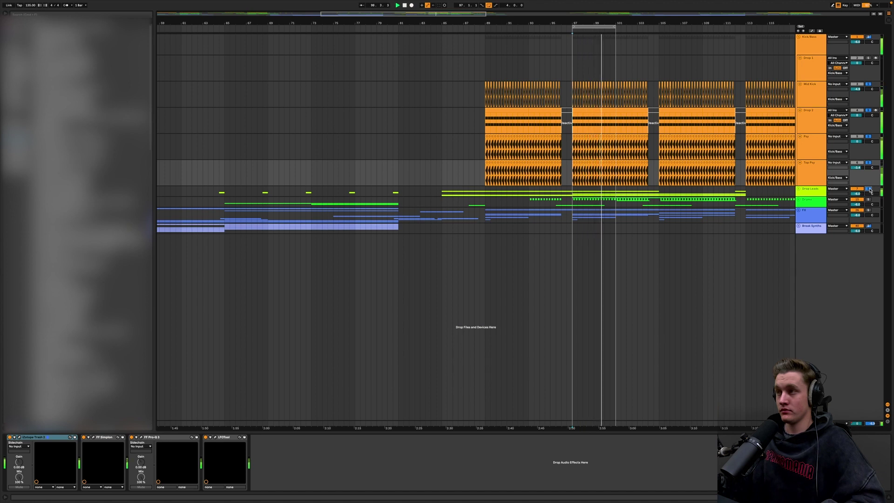
pyautogui.click(869, 189)
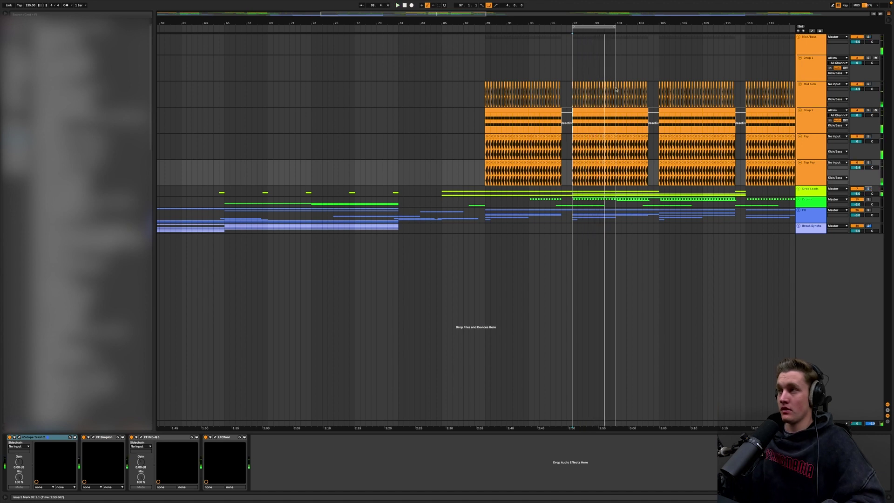
# Turn off the loop and collapse the Kick/Bass and Drums groups, leaving the FX group expanded
pyautogui.rightClick(594, 26)
pyautogui.click(604, 30)
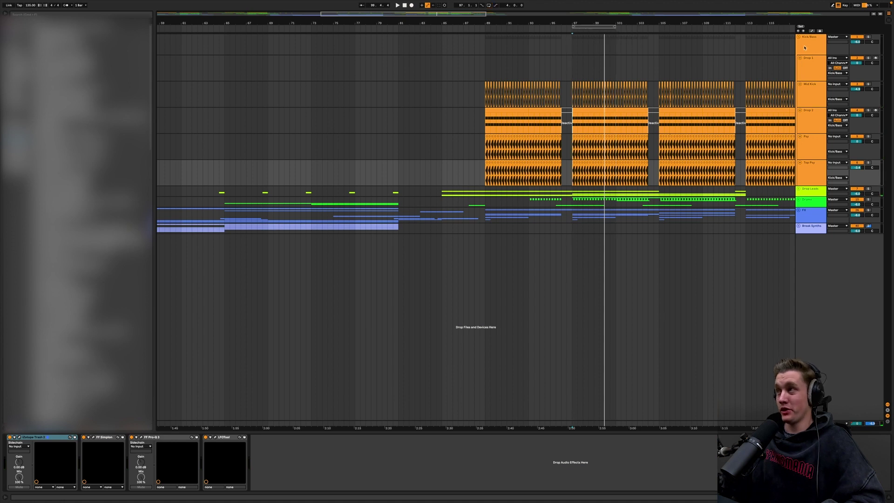
pyautogui.click(798, 37)
pyautogui.click(798, 53)
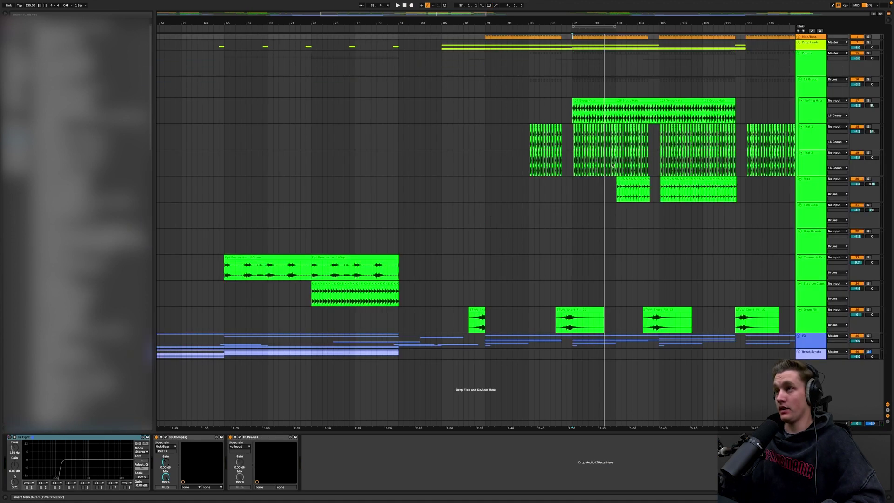
pyautogui.click(799, 54)
pyautogui.click(798, 64)
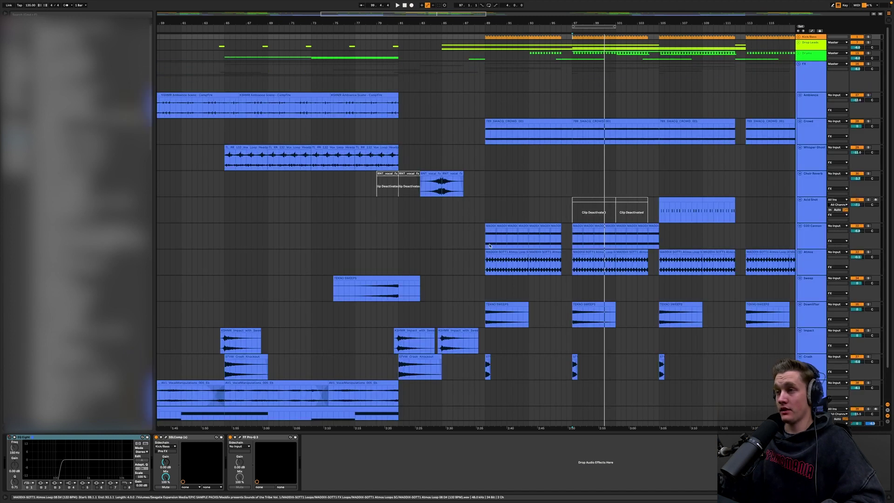
# Play the Crowd track soloed from bar 89 and look at the EQ curve in its Pro-Q 3
pyautogui.click(488, 182)
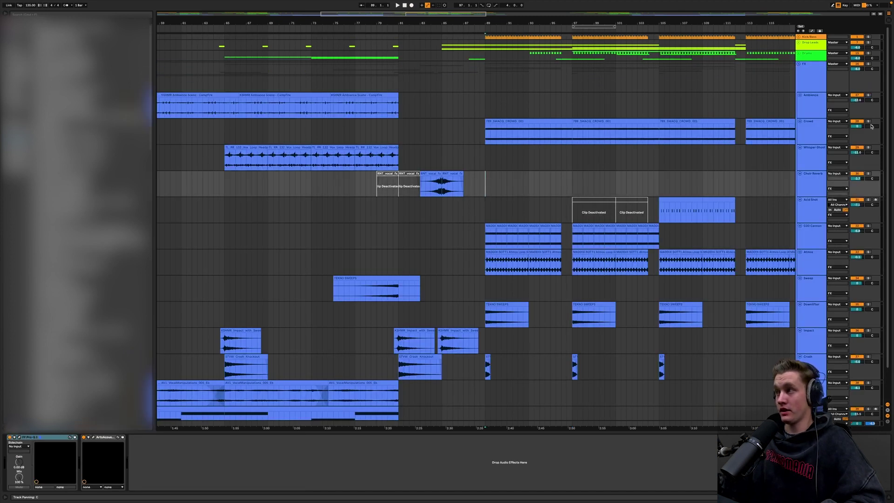
pyautogui.click(868, 121)
pyautogui.press('space')
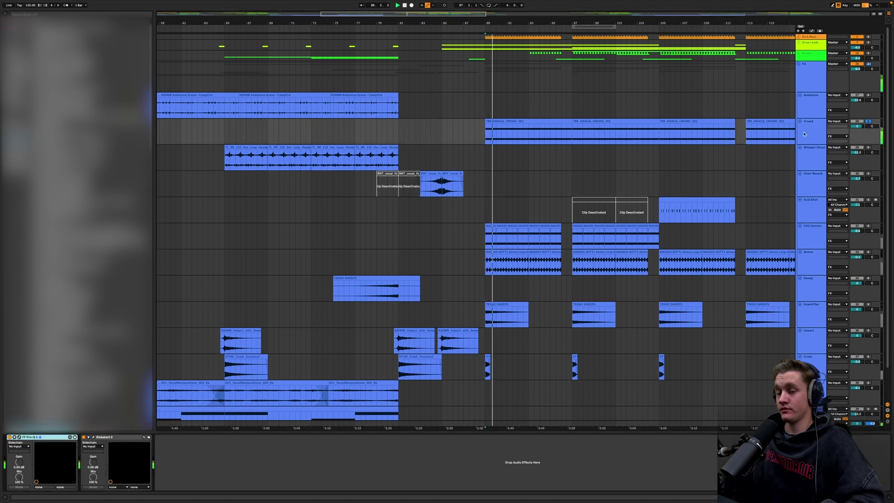
pyautogui.click(19, 438)
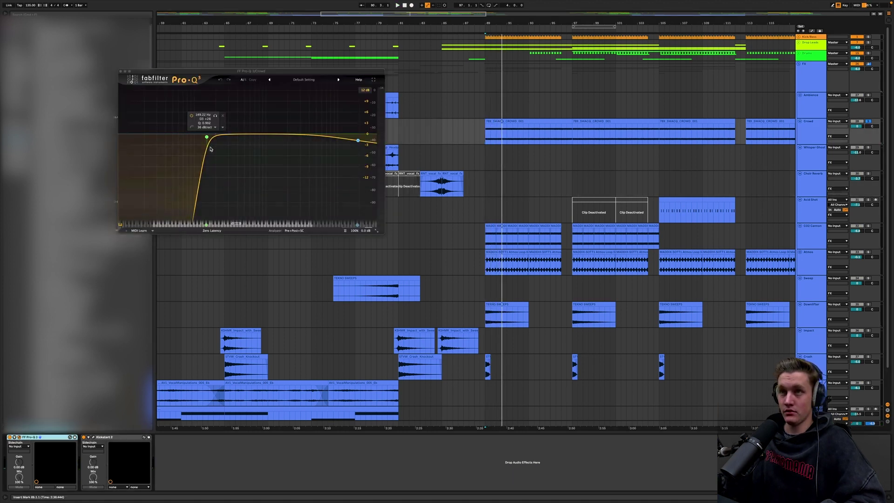
pyautogui.click(121, 72)
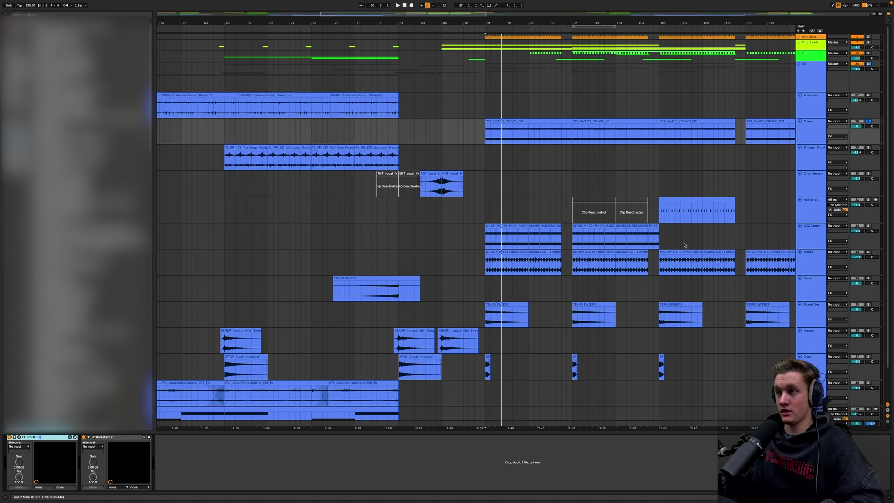
# Solo the CO2 Cannon track and play it from bar 89
pyautogui.click(867, 227)
pyautogui.click(812, 233)
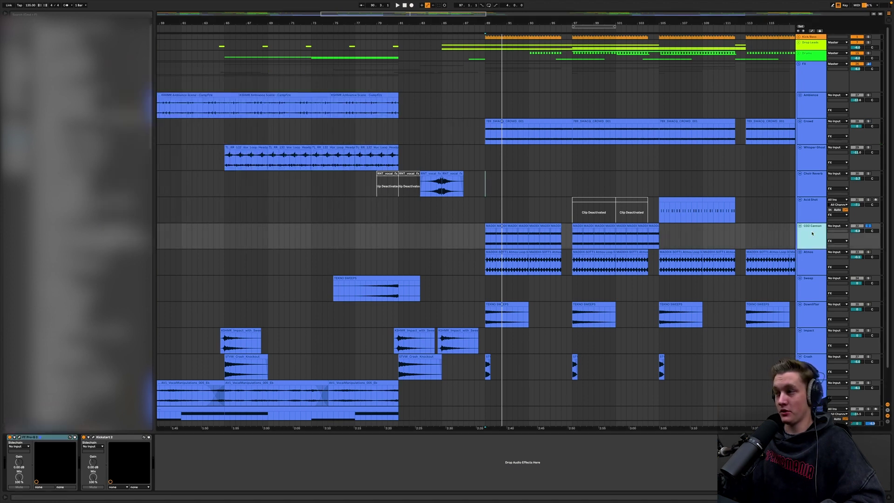
pyautogui.click(485, 242)
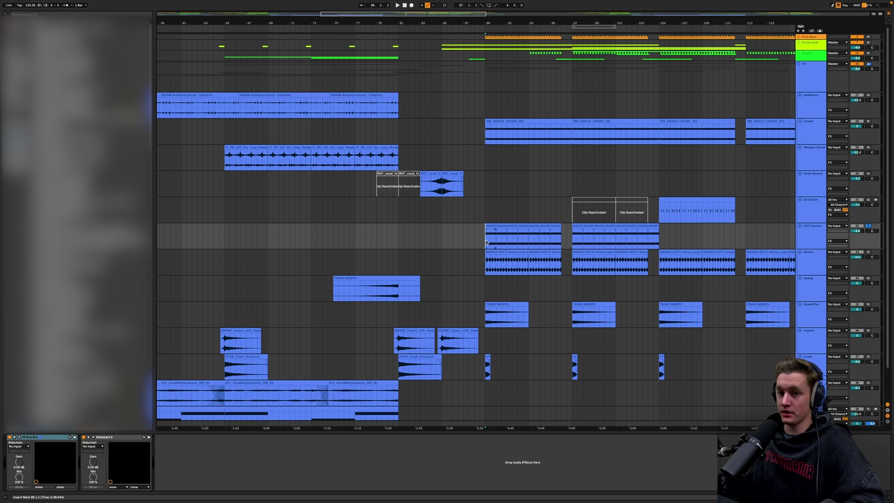
pyautogui.press('space')
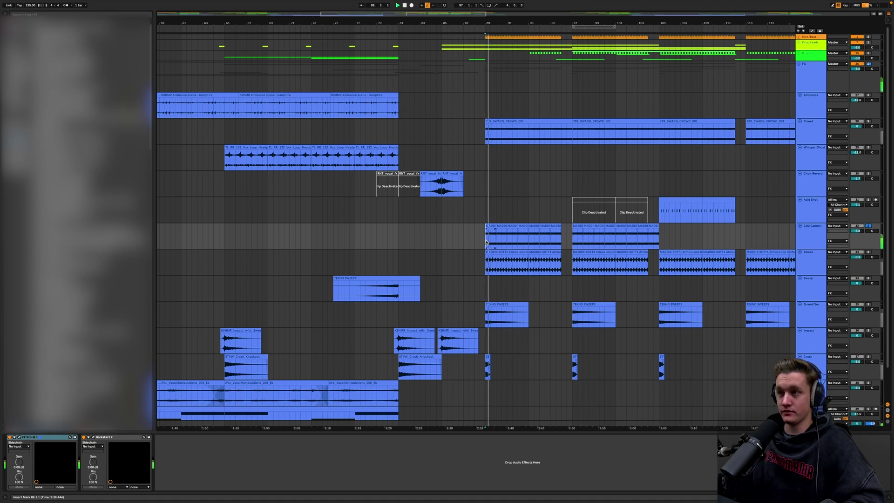
# Audition the Atmos track soloed and inspect the EQ bands of its Pro-Q 3
pyautogui.click(856, 254)
pyautogui.scroll(-1, 769, 300)
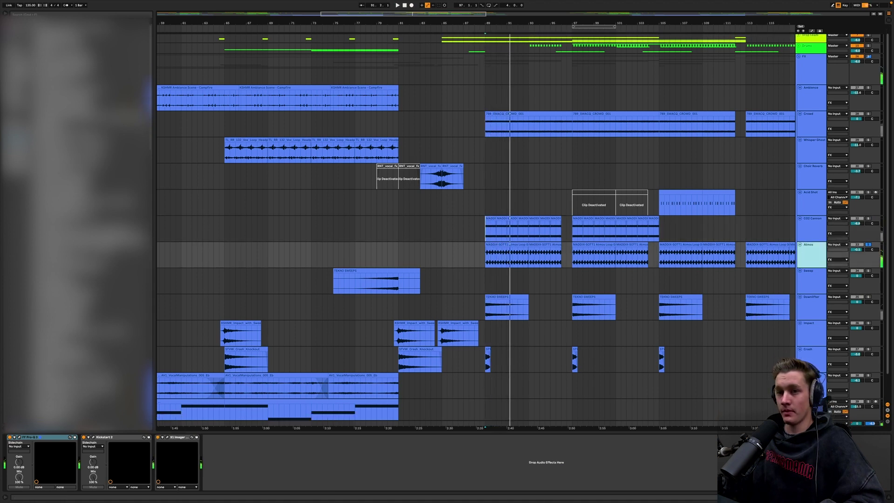
pyautogui.click(19, 437)
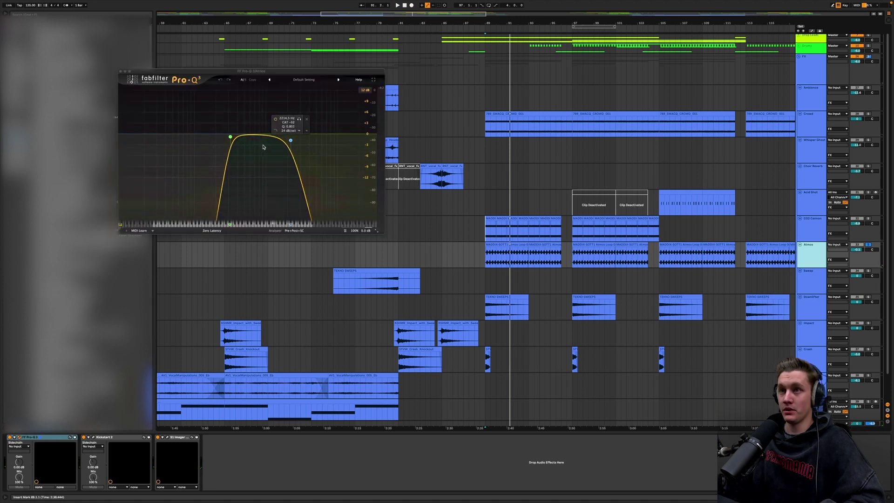
pyautogui.click(120, 72)
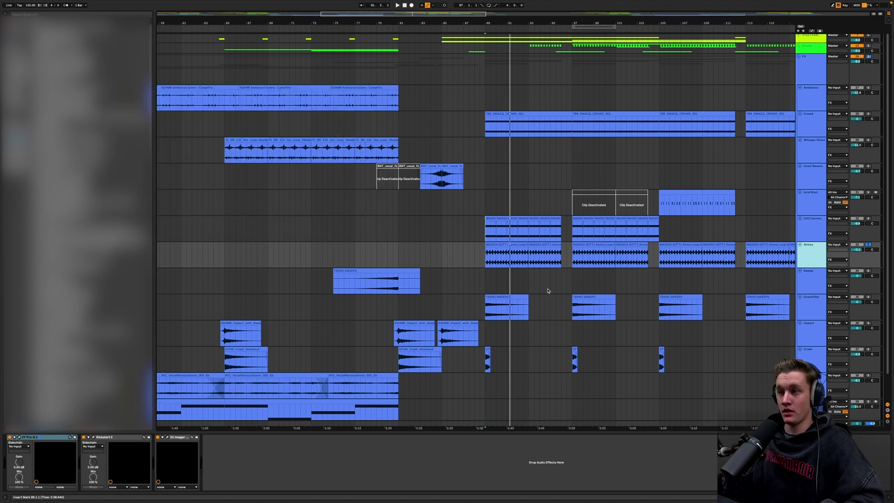
# Play the Downlifter and Crash tracks soloed one after the other from bar 89
pyautogui.press('space')
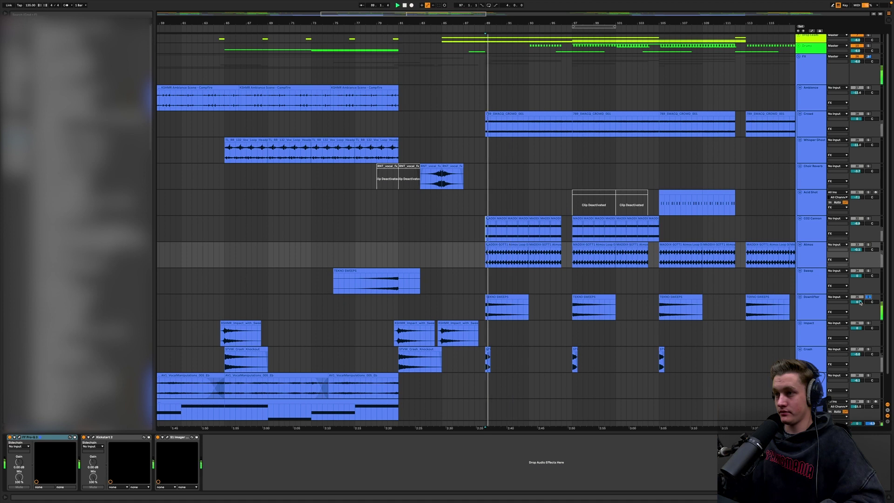
pyautogui.scroll(-2, 814, 312)
pyautogui.scroll(-1, 814, 313)
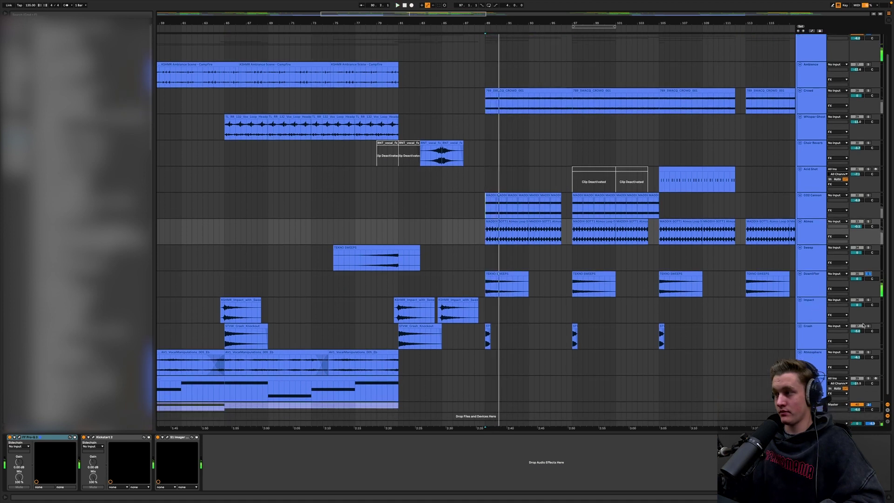
pyautogui.press('space')
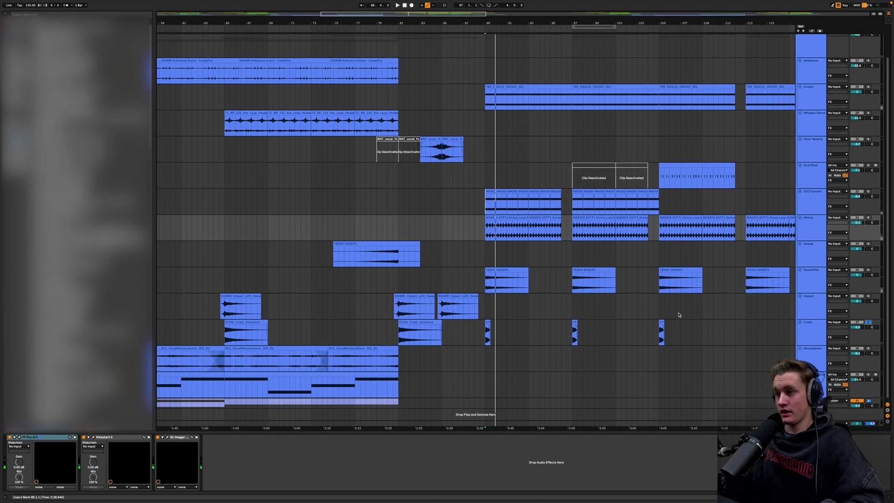
# Solo the Choir Reverb track and play it from bar 84
pyautogui.hscroll(5, 670, 315)
pyautogui.scroll(-1, 670, 315)
pyautogui.hscroll(-5, 668, 317)
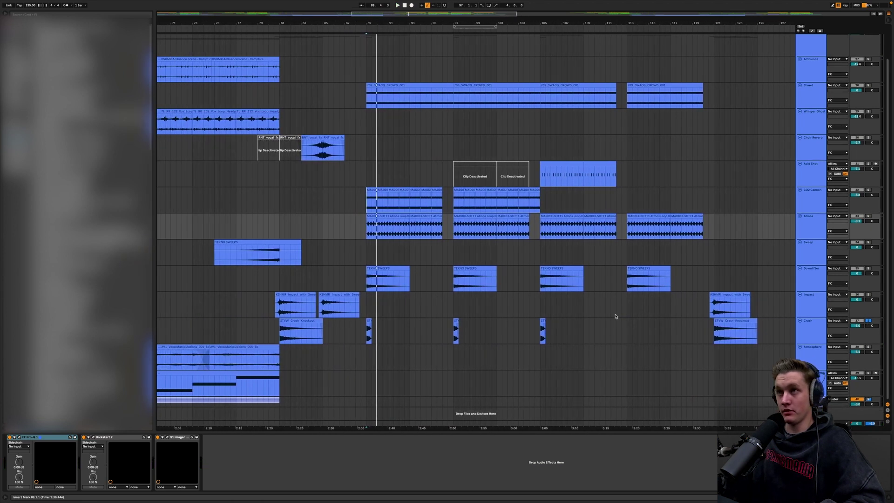
pyautogui.scroll(4, 614, 315)
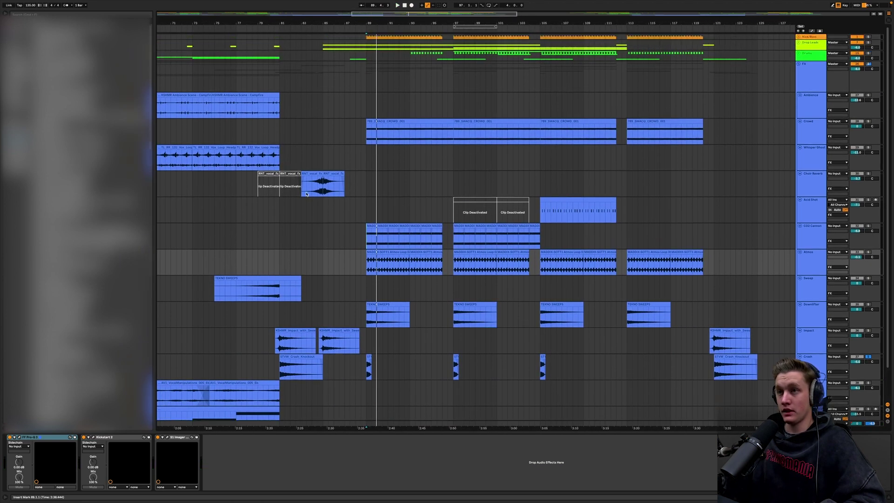
pyautogui.press('space')
pyautogui.click(312, 156)
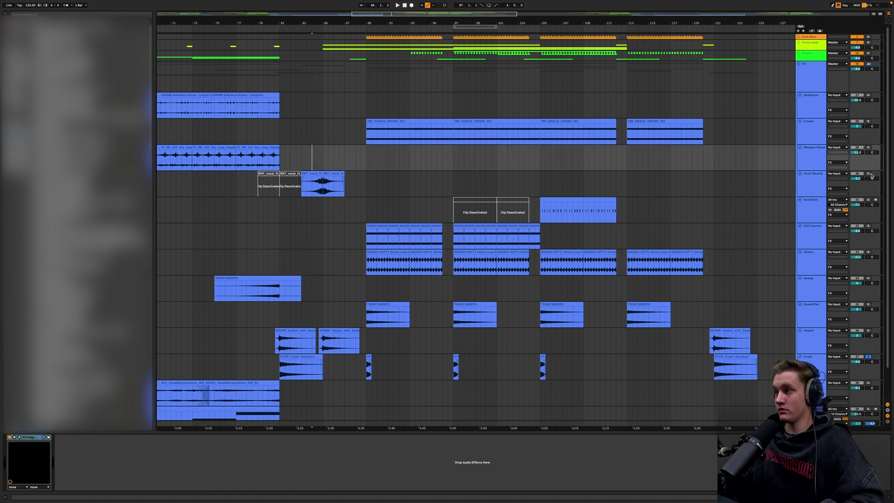
pyautogui.click(808, 185)
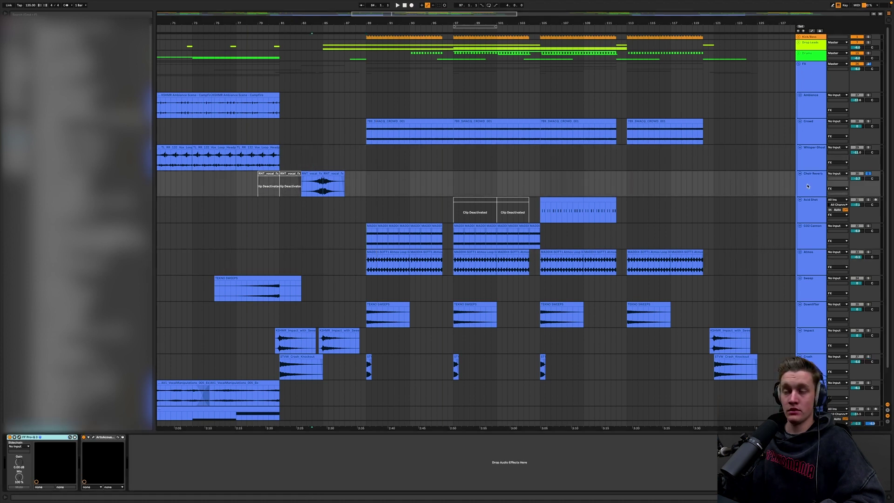
pyautogui.press('space')
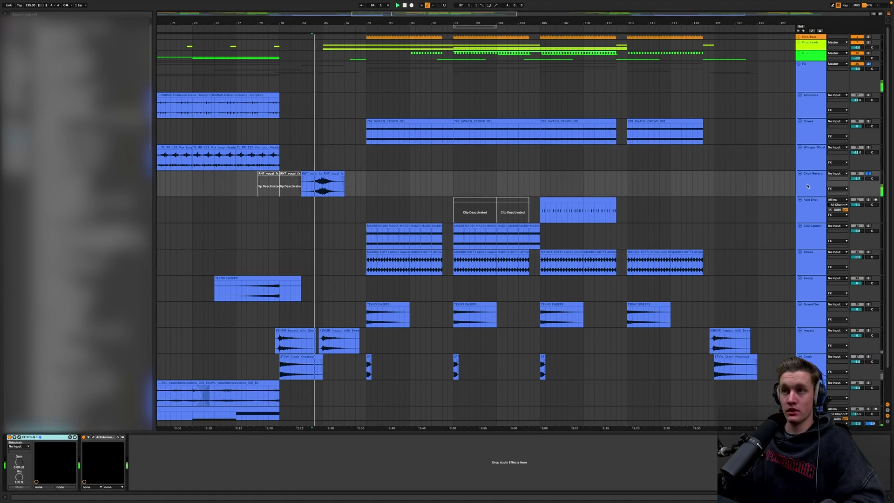
# Unsolo the Choir Reverb track, play its transition from bar 84 with the other tracks, and collapse the FX group
pyautogui.click(867, 174)
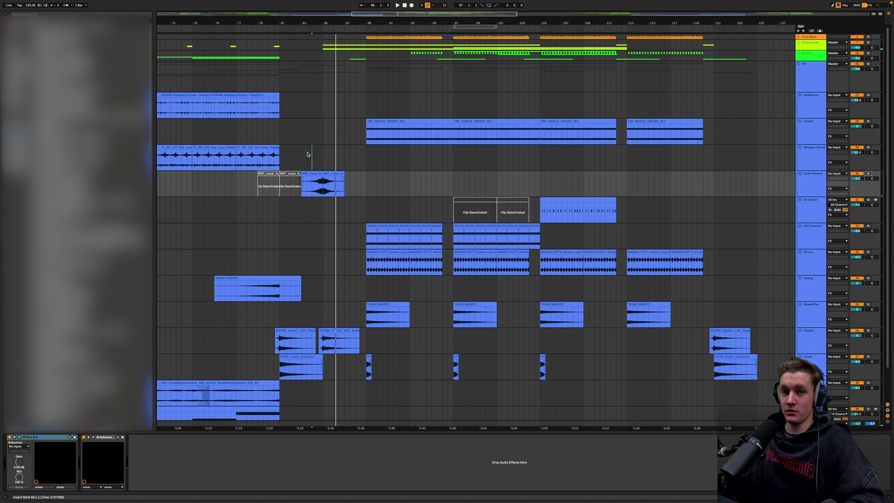
pyautogui.press('space')
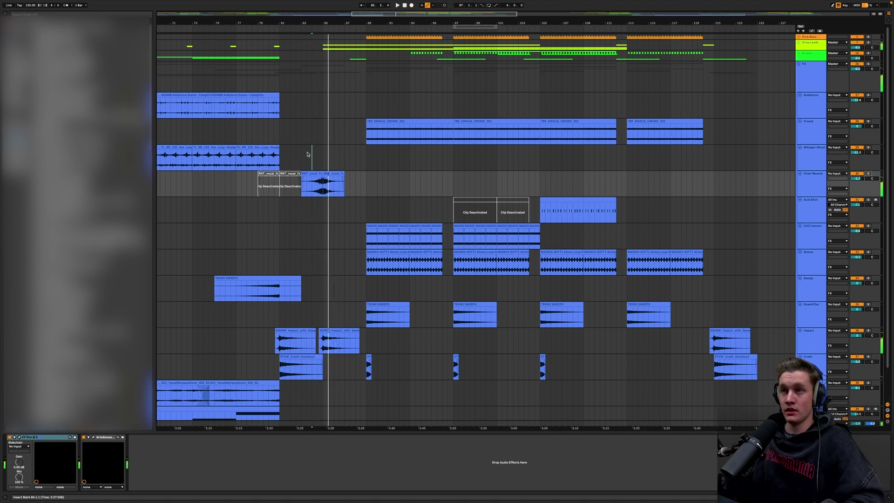
pyautogui.click(799, 65)
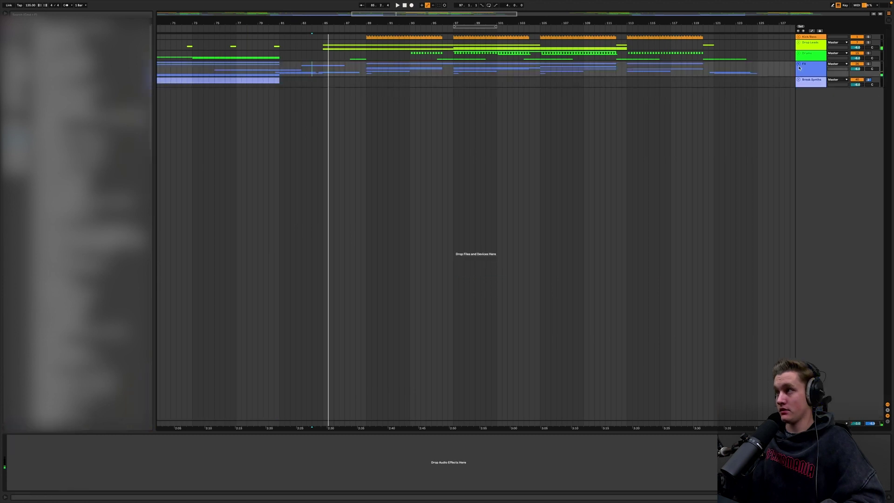
# Play the arrangement from bar 85 through the build-up into the drop
pyautogui.press('space')
pyautogui.click(324, 59)
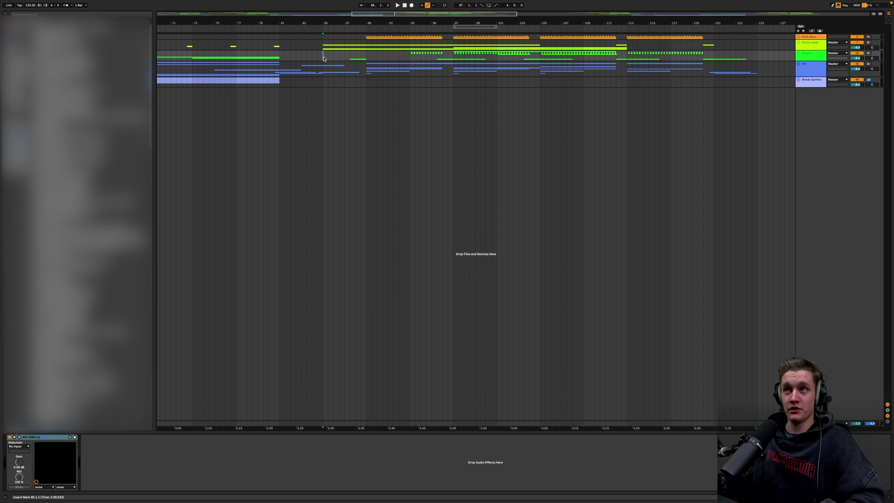
pyautogui.press('space')
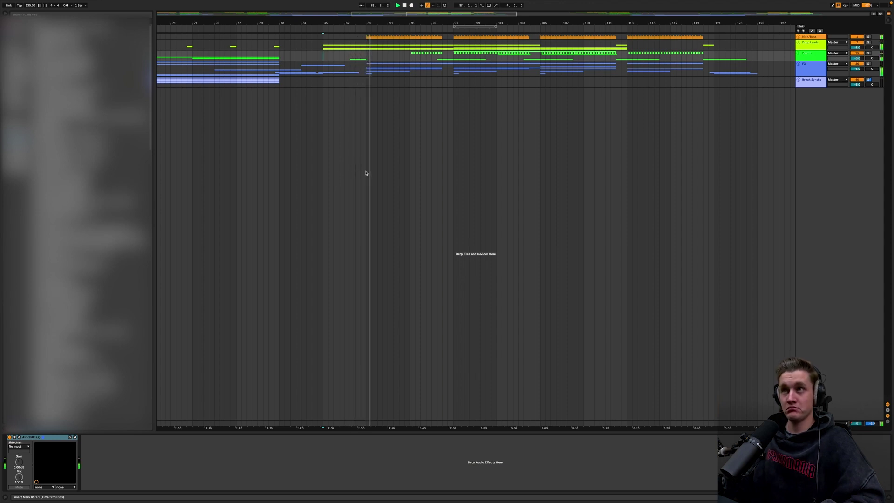
# Open the API-2500 compressor on the Drums group and examine its threshold, ratio, tone and link settings
pyautogui.click(807, 56)
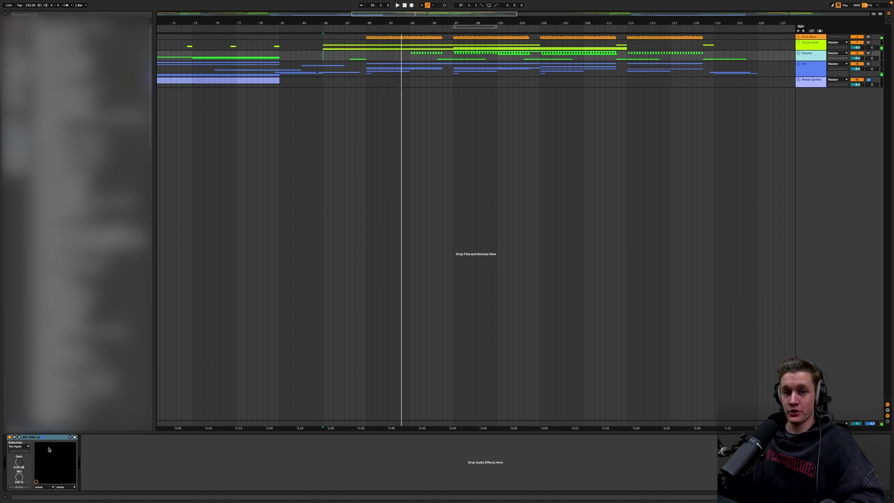
pyautogui.click(20, 437)
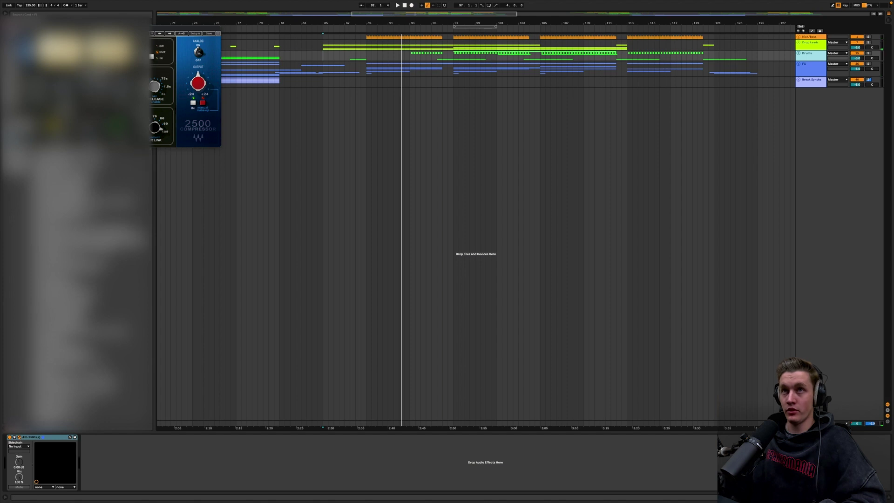
pyautogui.moveTo(113, 28); pyautogui.dragTo(391, 81)
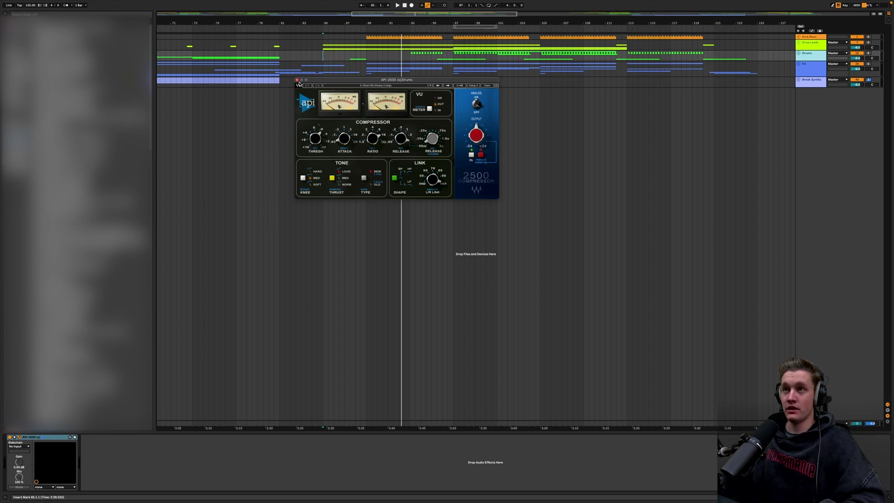
pyautogui.click(297, 80)
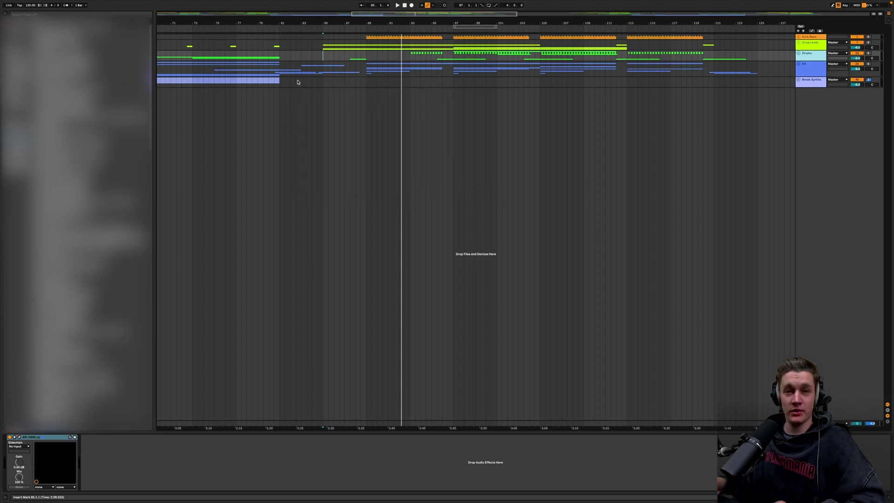